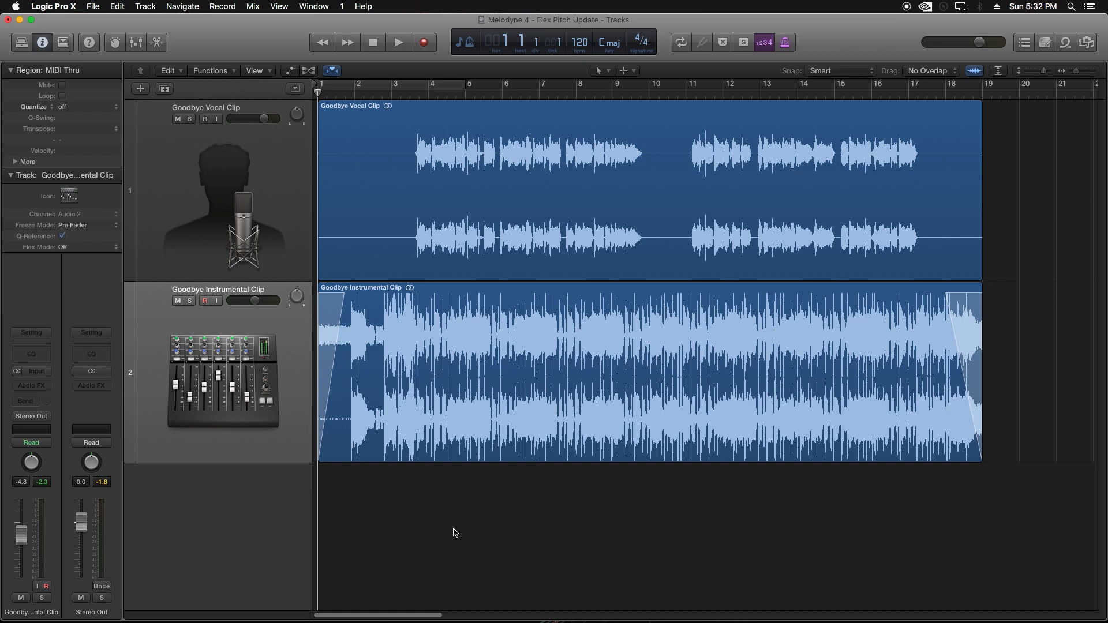
left_click(290, 235)
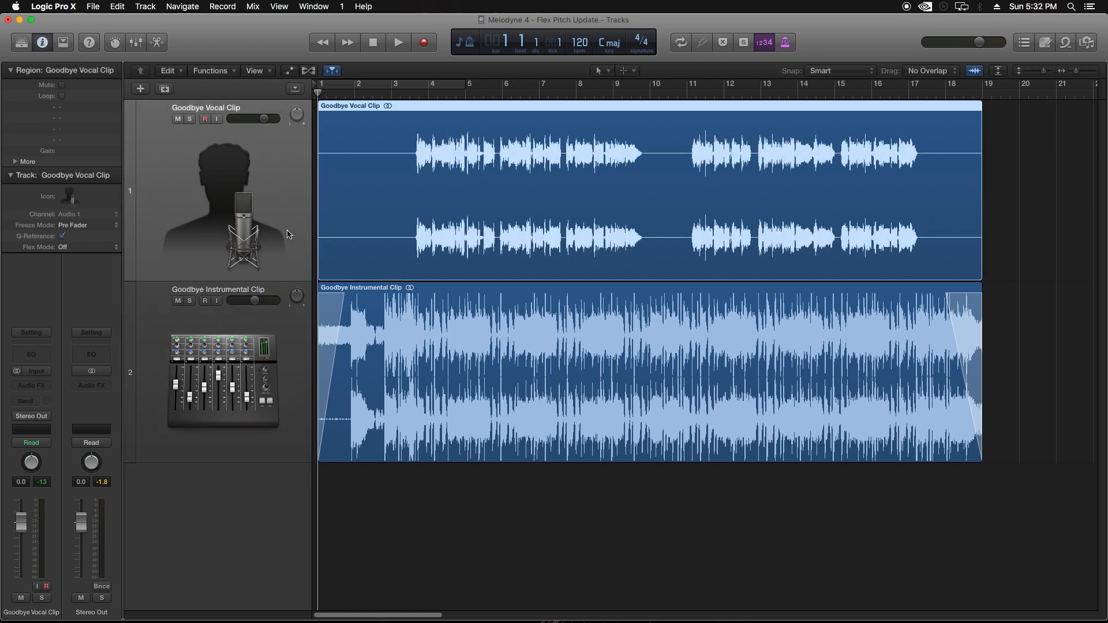
left_click(498, 549)
left_click(486, 410)
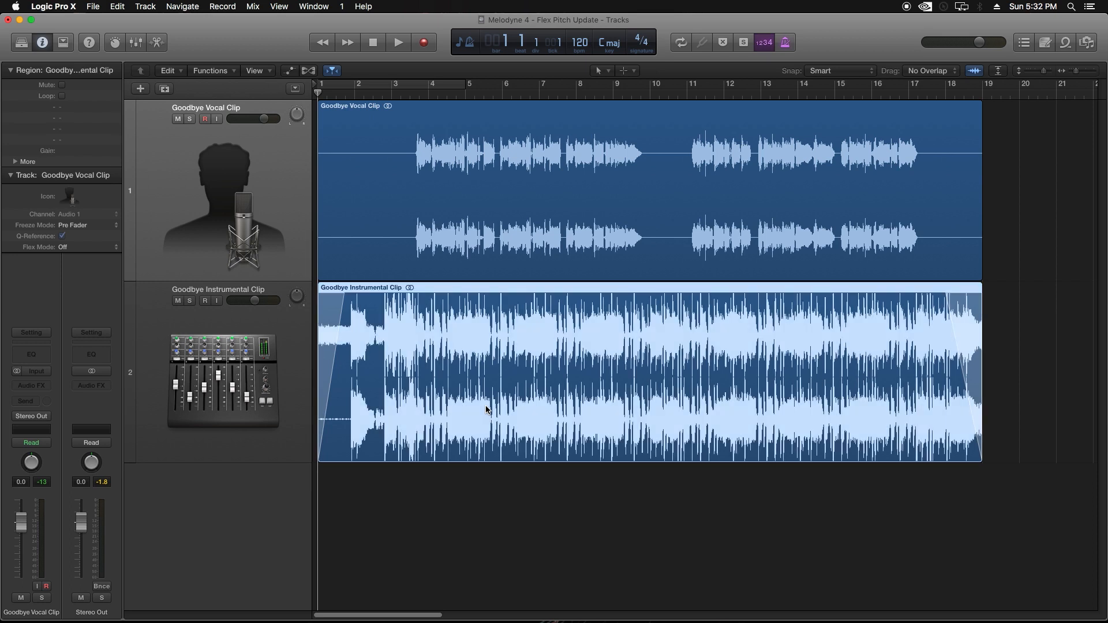
left_click(467, 488)
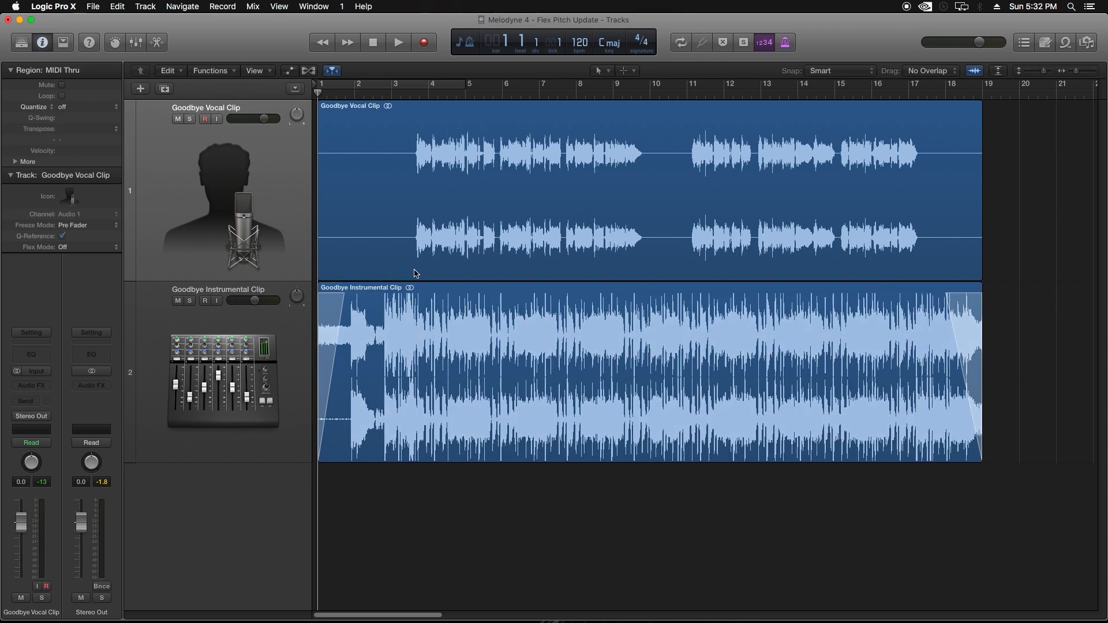
left_click(394, 91)
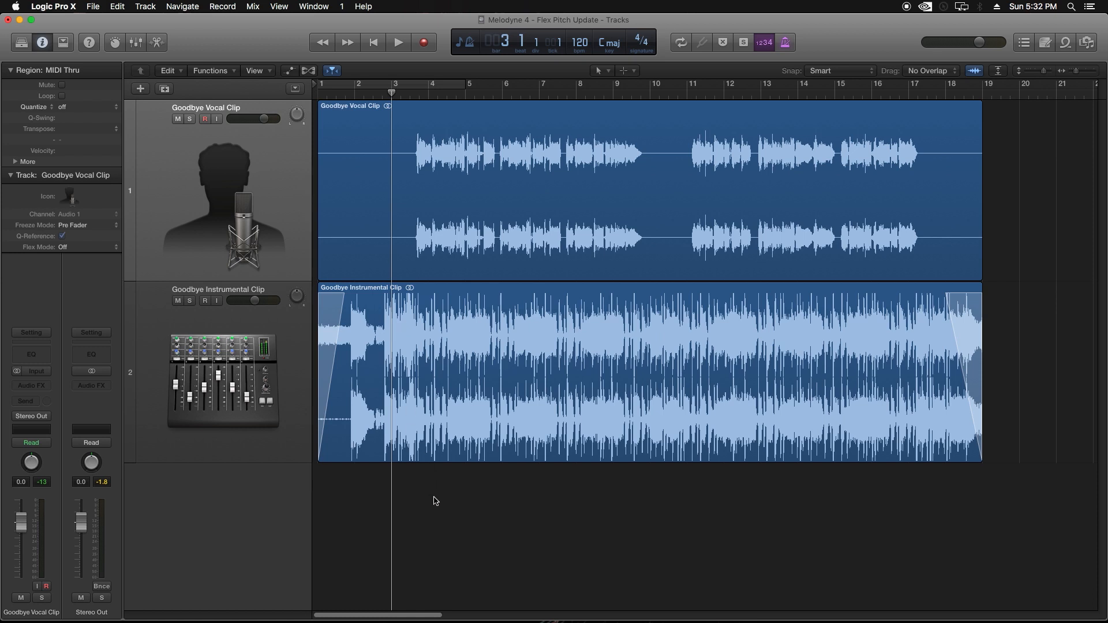
key("Return")
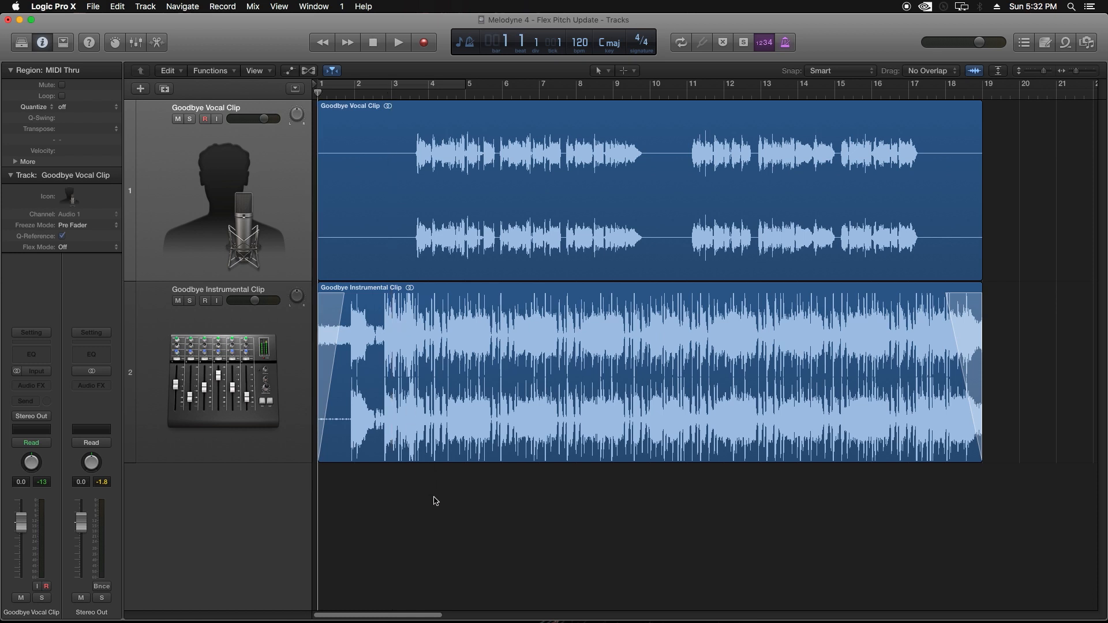
Step: Play the song from the beginning and lower the Goodbye Instrumental Clip track's volume to -7.6 dB
left_click(292, 382)
key("space")
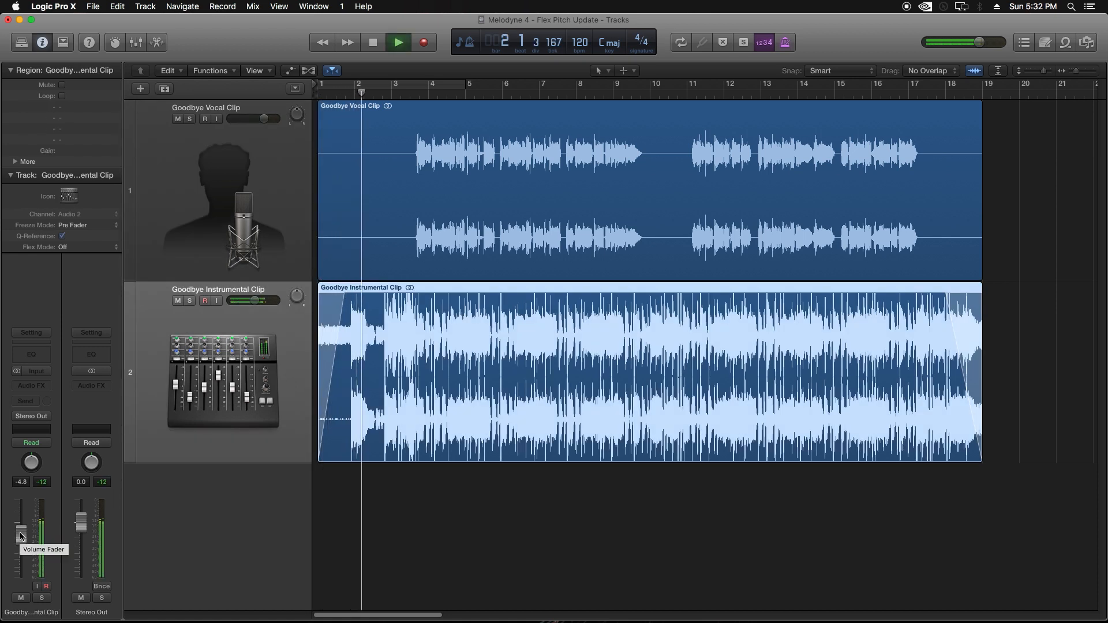
left_click_drag(21, 536, 21, 548)
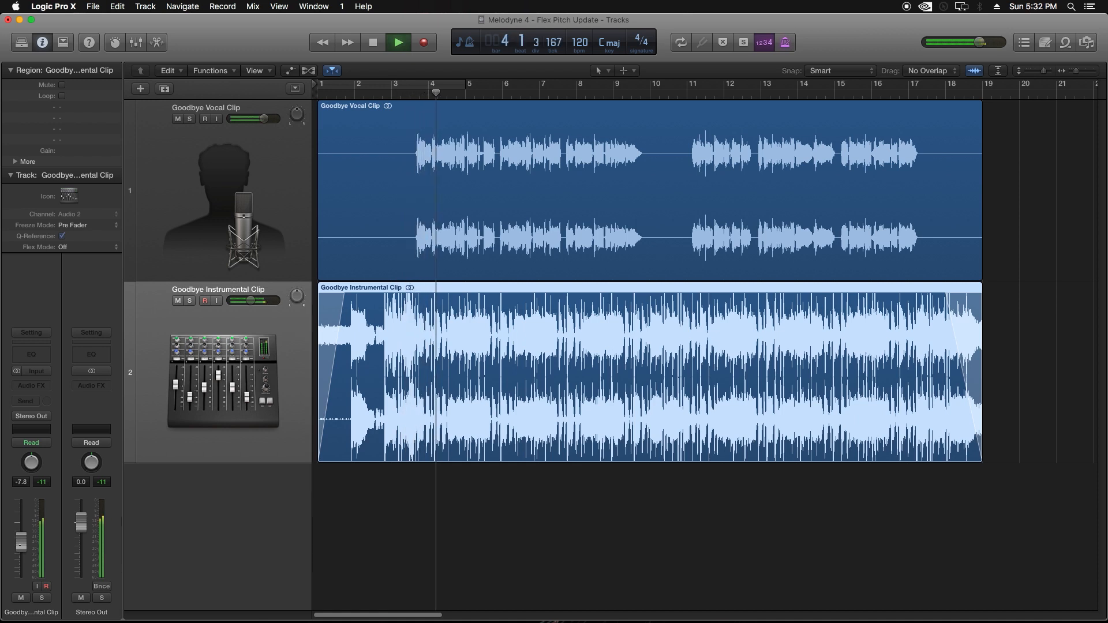
left_click(470, 533)
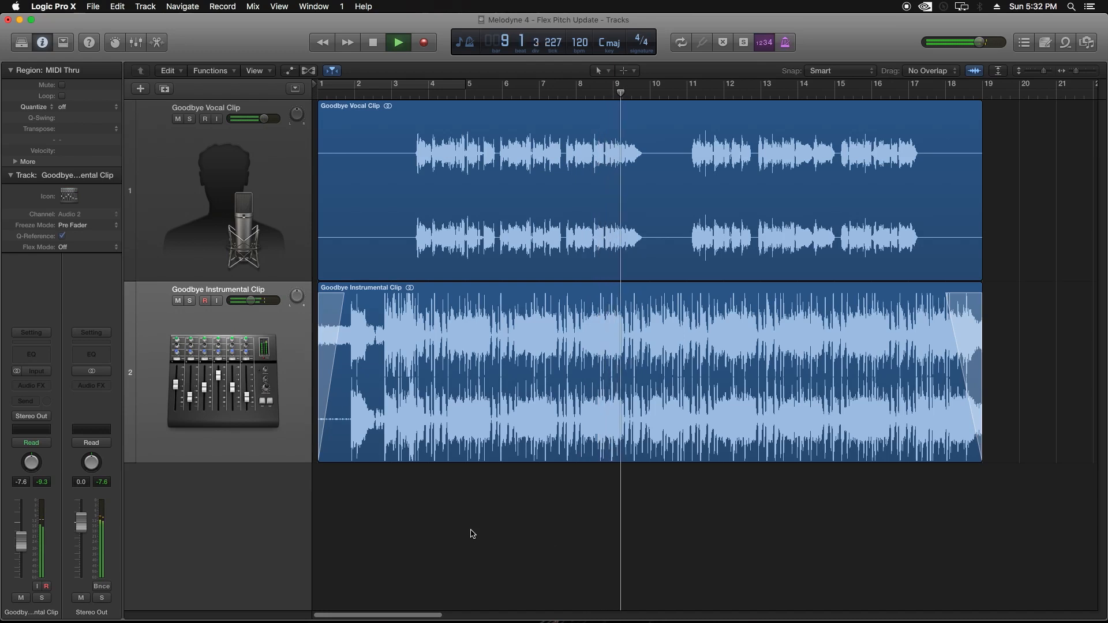
key("space")
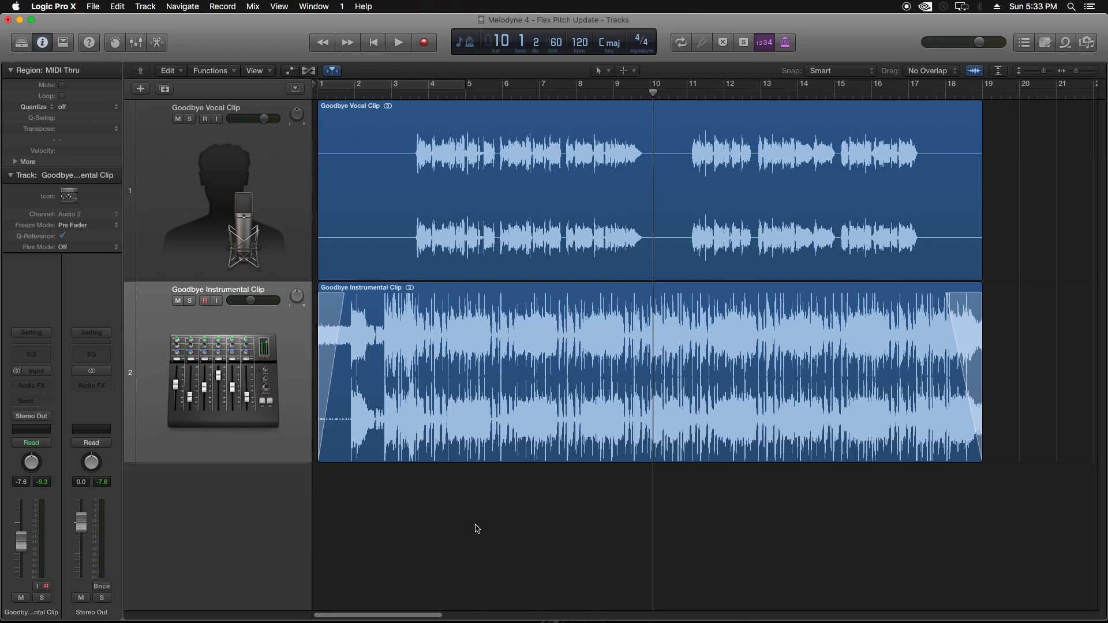
Step: Place the playhead at bar 3 beat 3, just before the first vocal phrase, and select the Goodbye Vocal Clip track
key("Return")
left_click(409, 94)
left_click(218, 184)
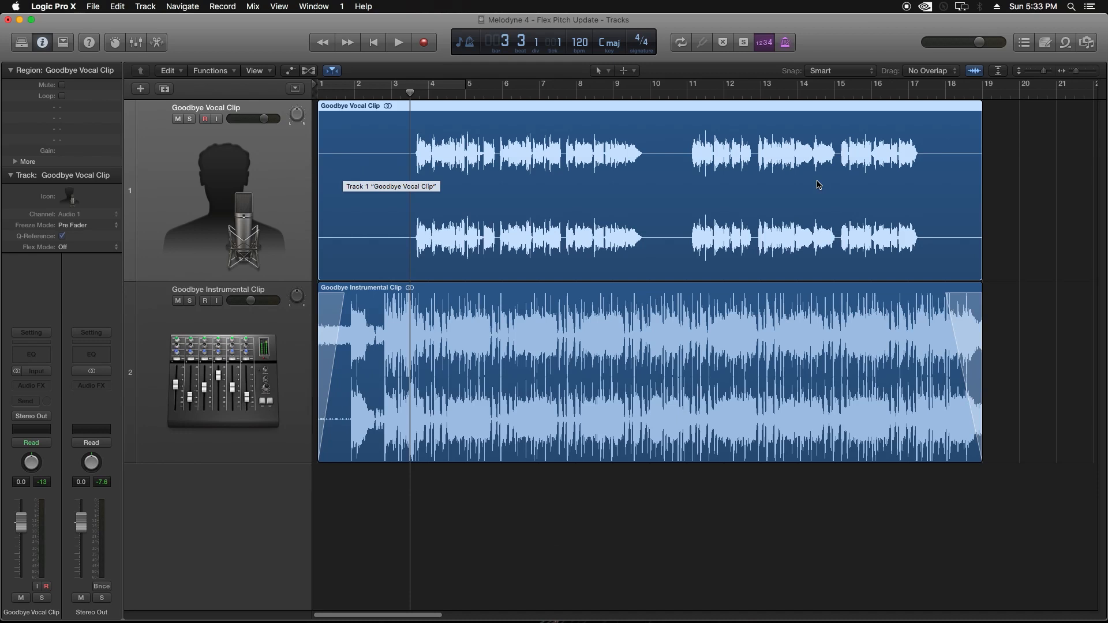
left_click(1006, 193)
left_click(173, 156)
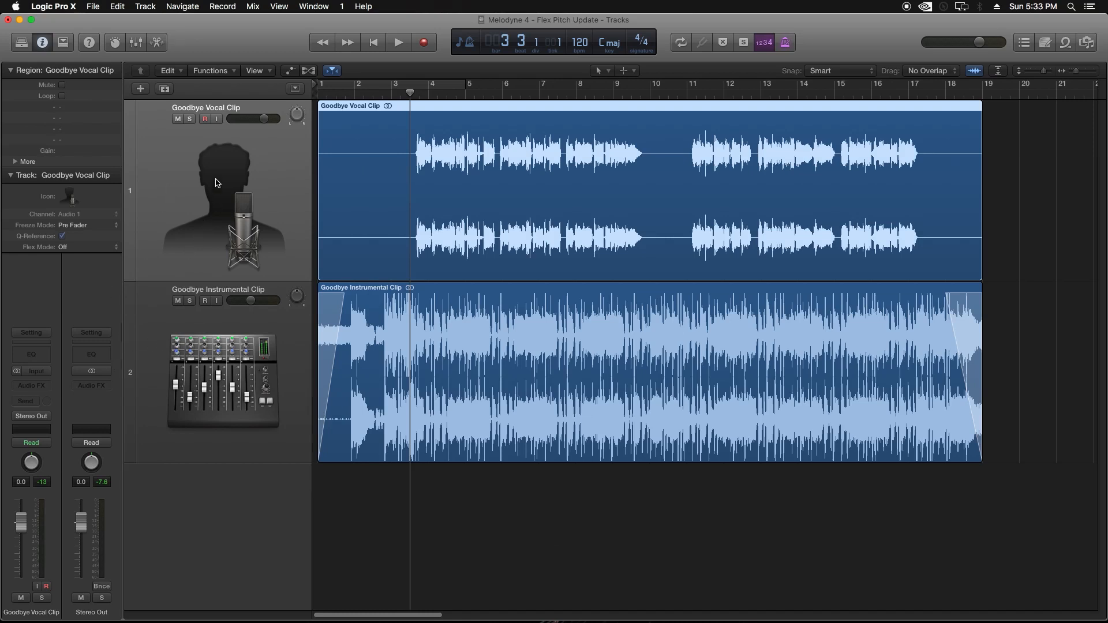
Step: Insert the stereo Celemony Melodyne Audio Unit as an effect on the Goodbye Vocal Clip track
left_click(31, 384)
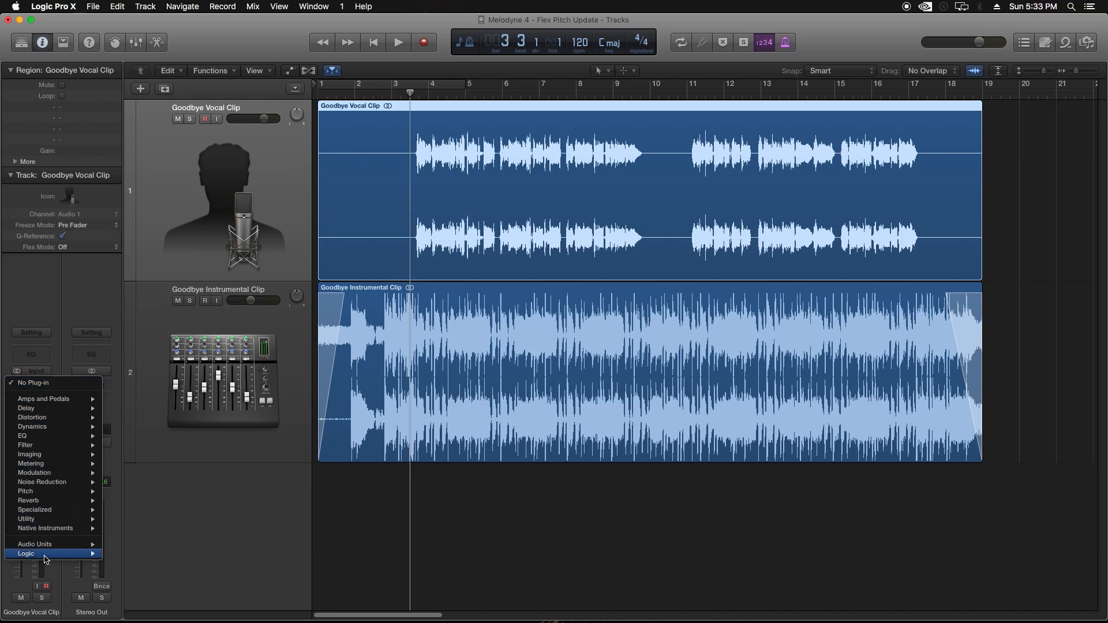
mouse_move(45, 545)
mouse_move(134, 501)
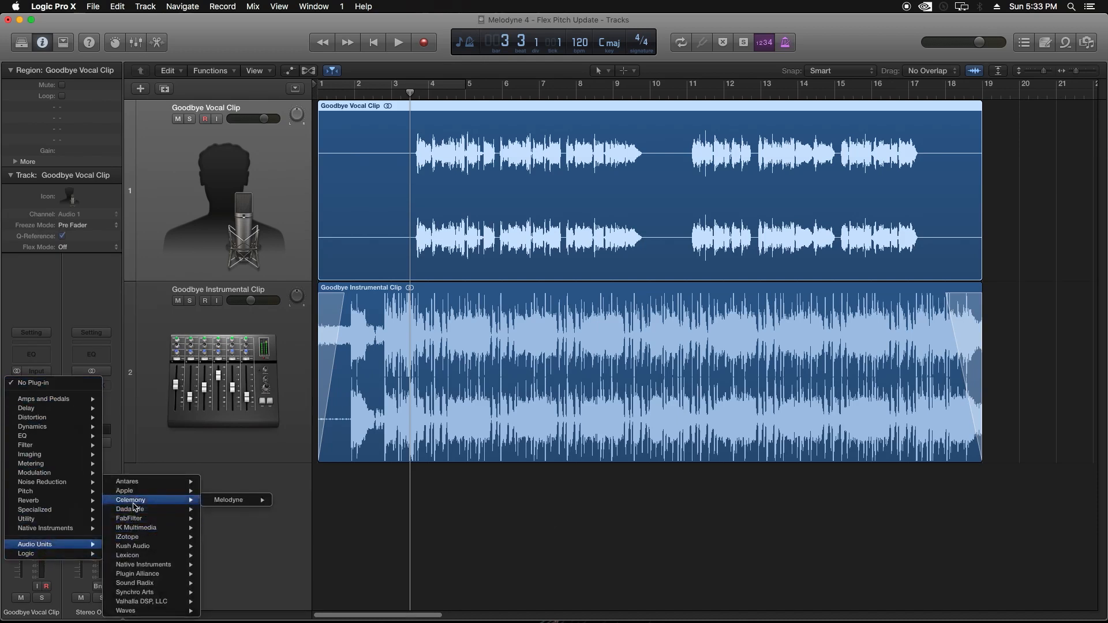
mouse_move(228, 506)
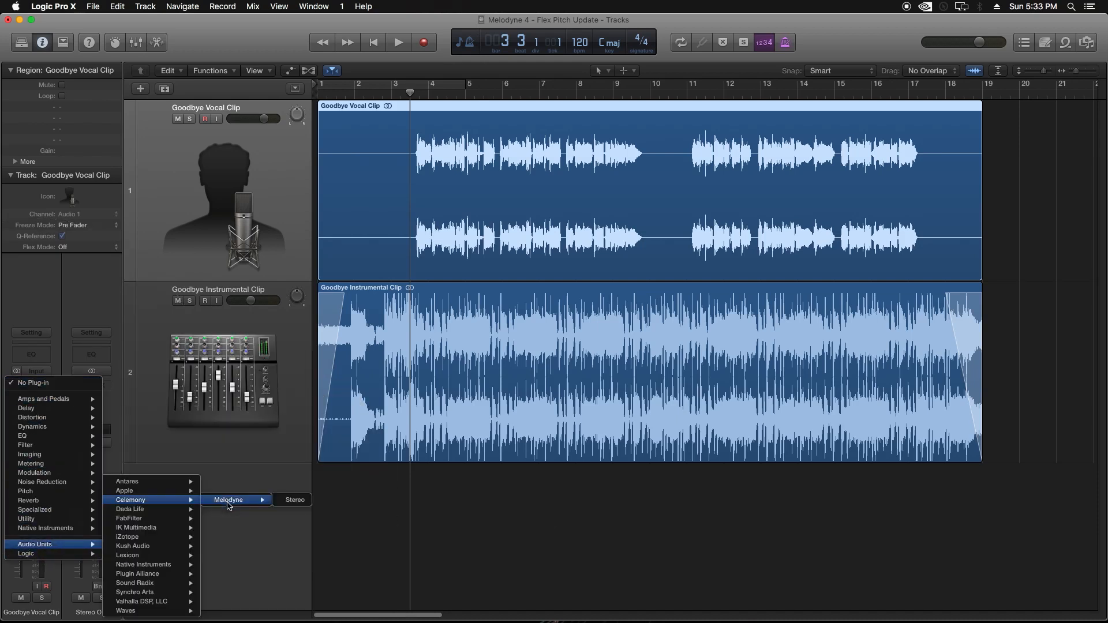
left_click(299, 502)
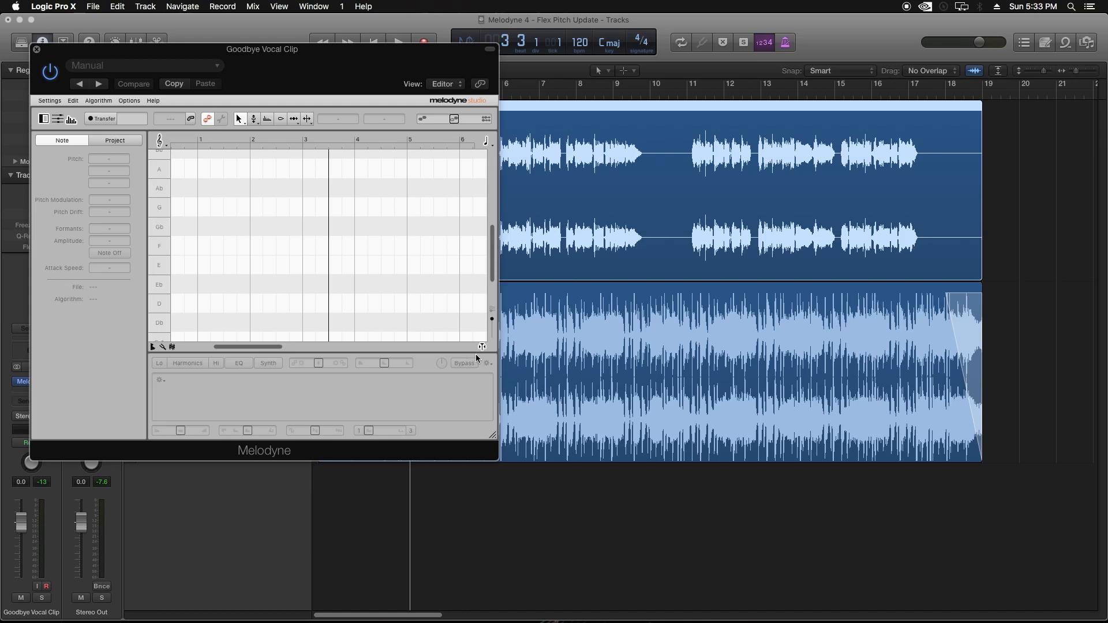
Step: Reposition the Melodyne window and enlarge it so the note editor spans about twelve bars
left_click_drag(439, 56, 1007, 36)
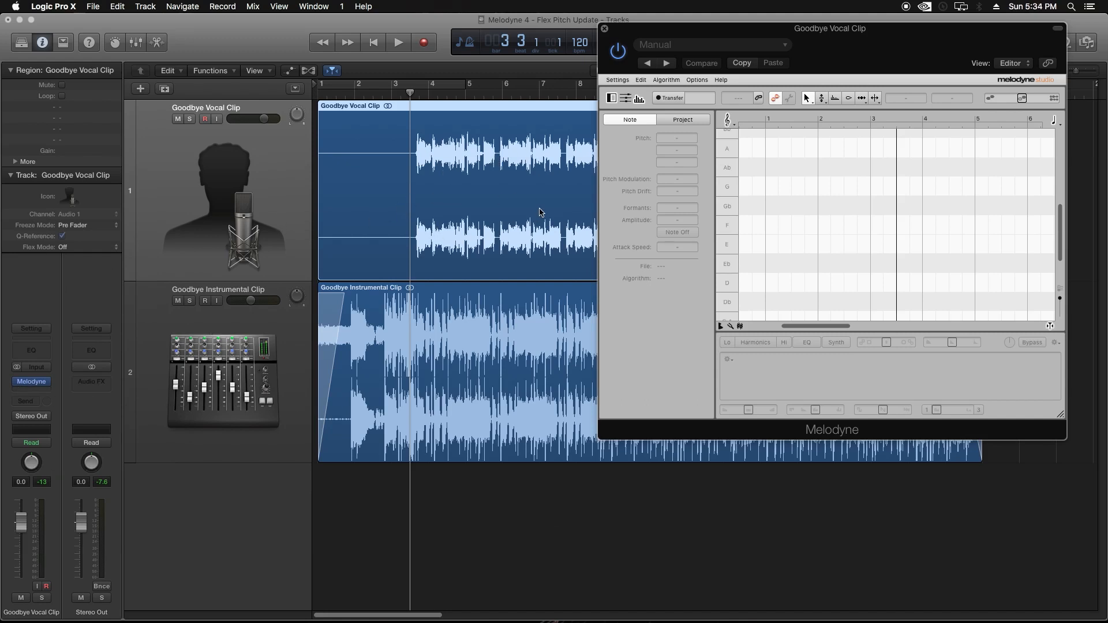
mouse_move(43, 385)
left_click_drag(760, 31, 577, 249)
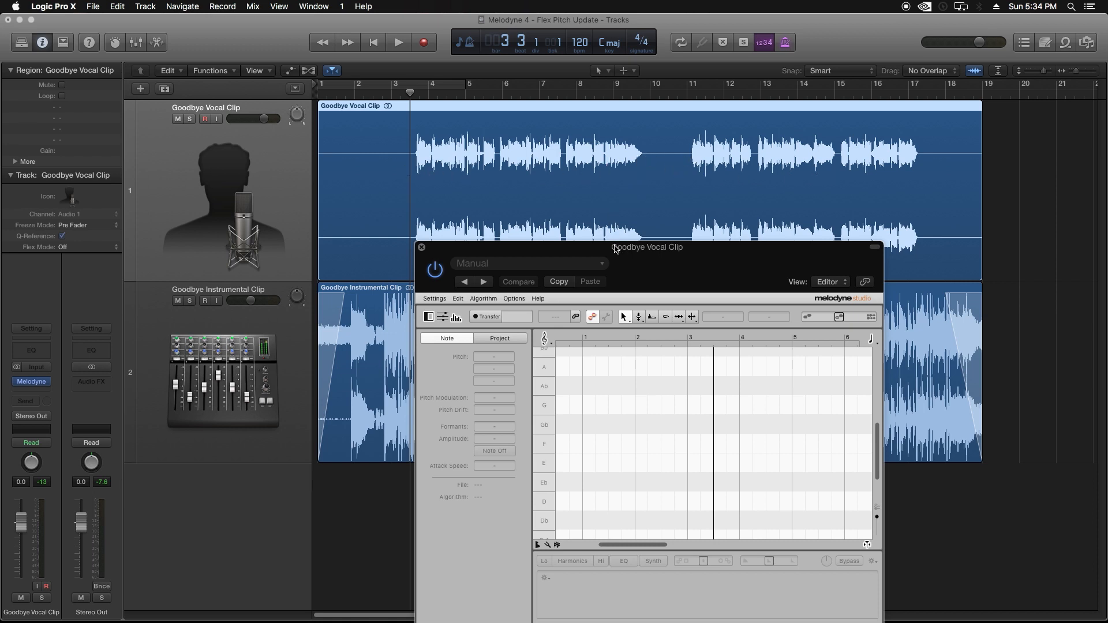
left_click_drag(615, 248, 357, 72)
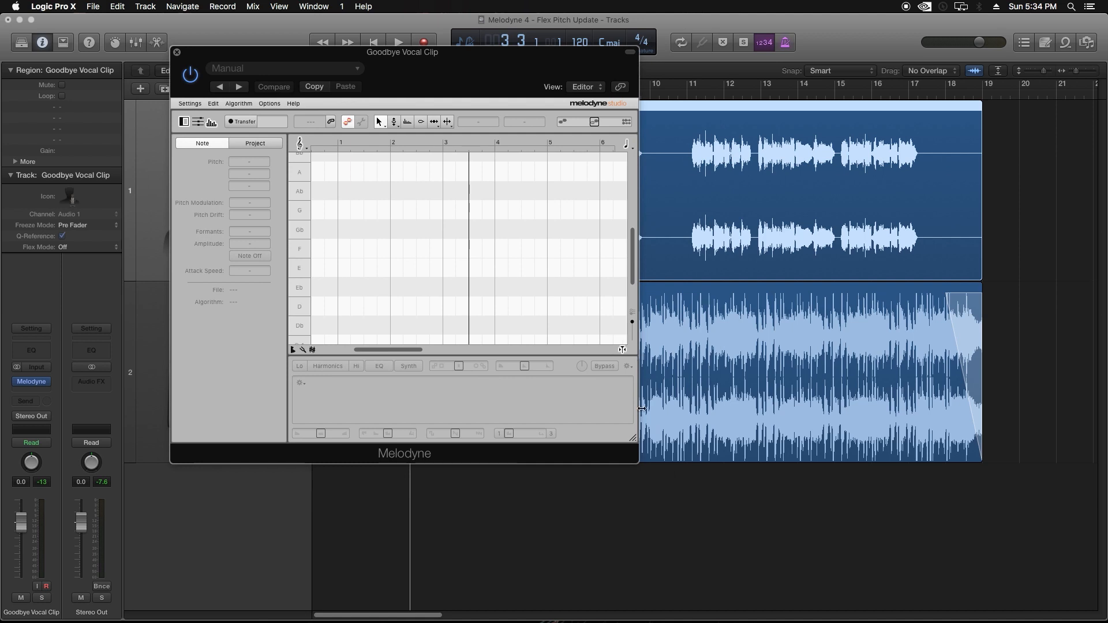
left_click_drag(637, 463, 981, 538)
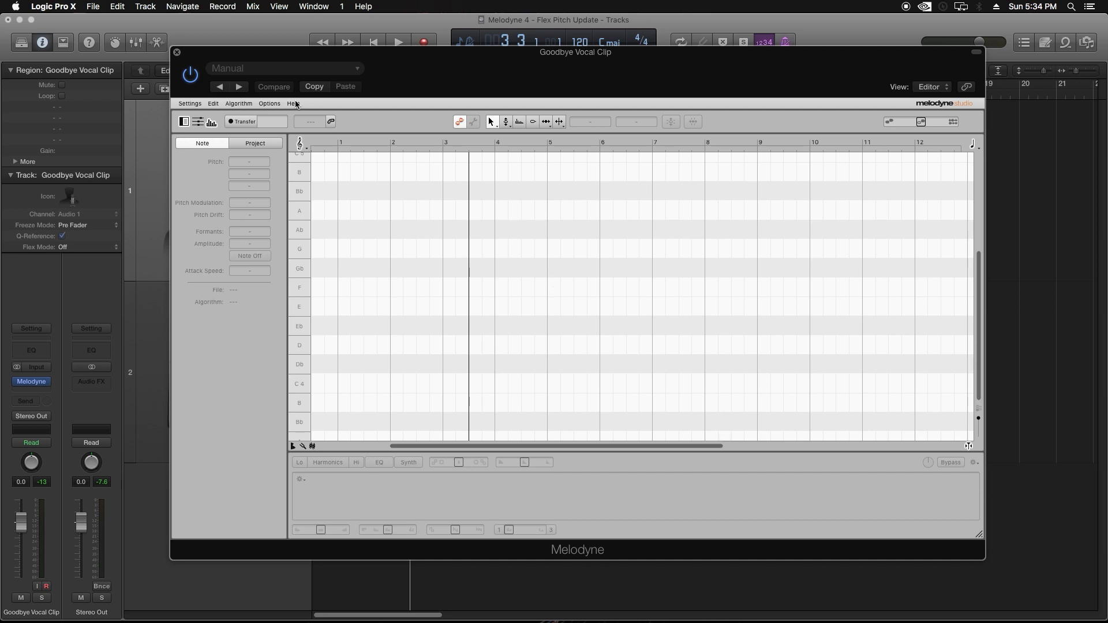
Step: Transfer the vocal into Melodyne by playing from bar 3 beat 3 through the last phrase, stopping in bar 17
left_click_drag(269, 59, 329, 304)
mouse_move(418, 94)
left_mouse_down()
mouse_move(388, 93)
mouse_move(410, 93)
left_mouse_up()
left_click_drag(495, 295, 515, 95)
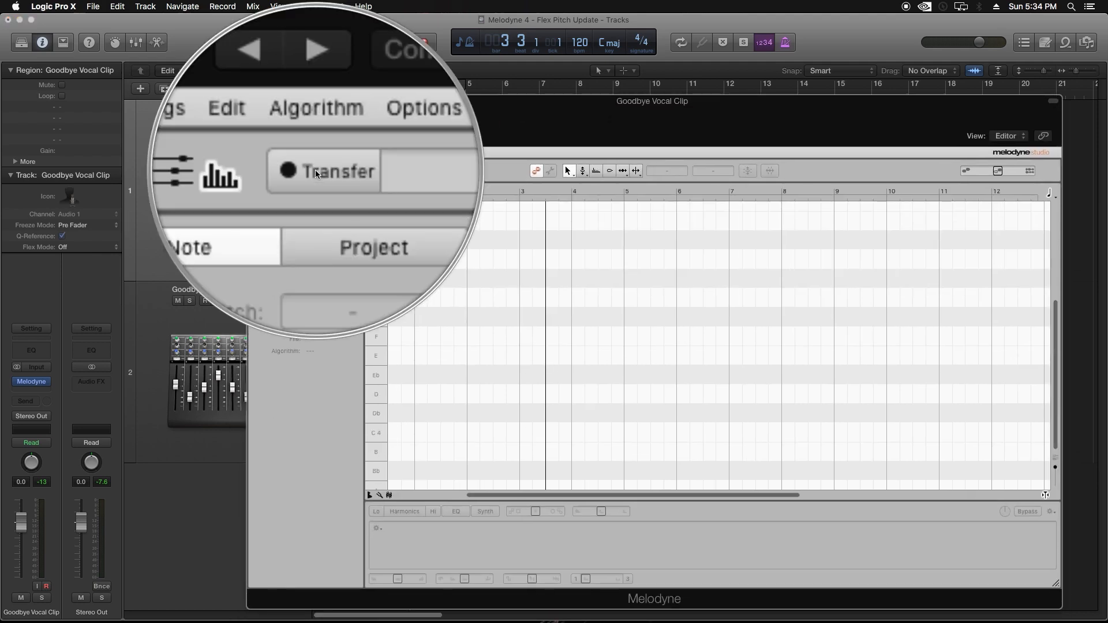
left_click(316, 171)
left_click_drag(427, 110, 365, 89)
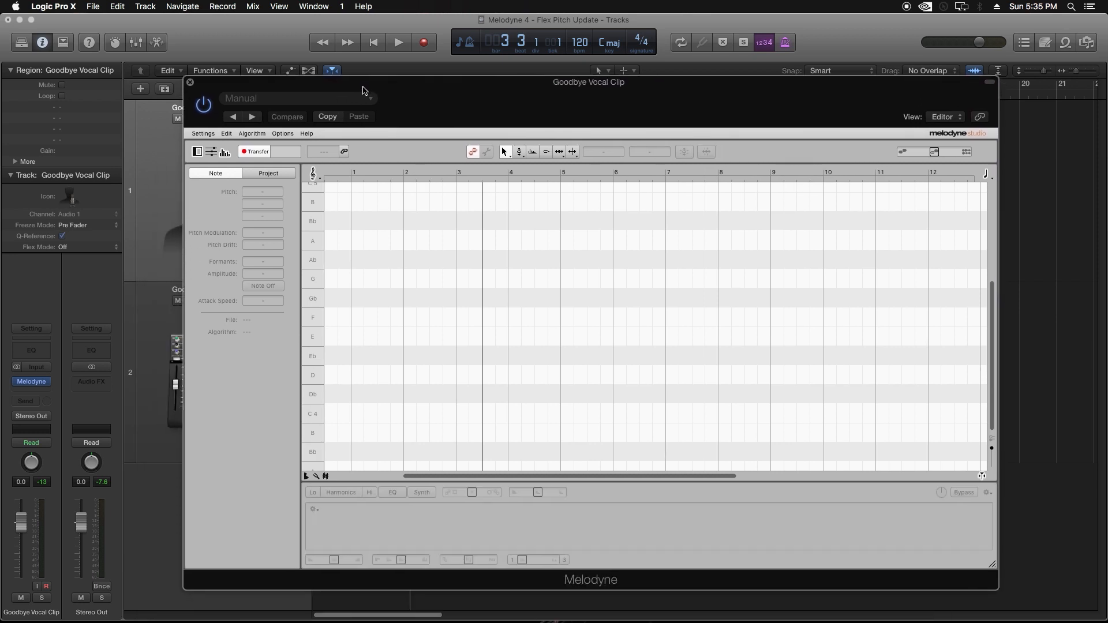
key("space")
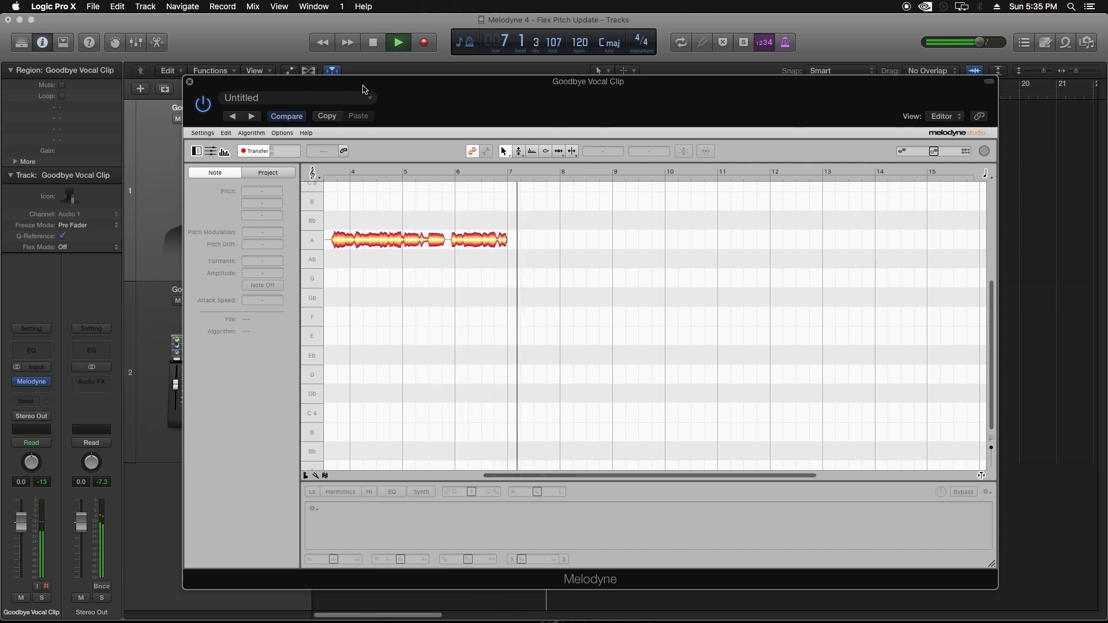
left_click_drag(429, 88, 427, 212)
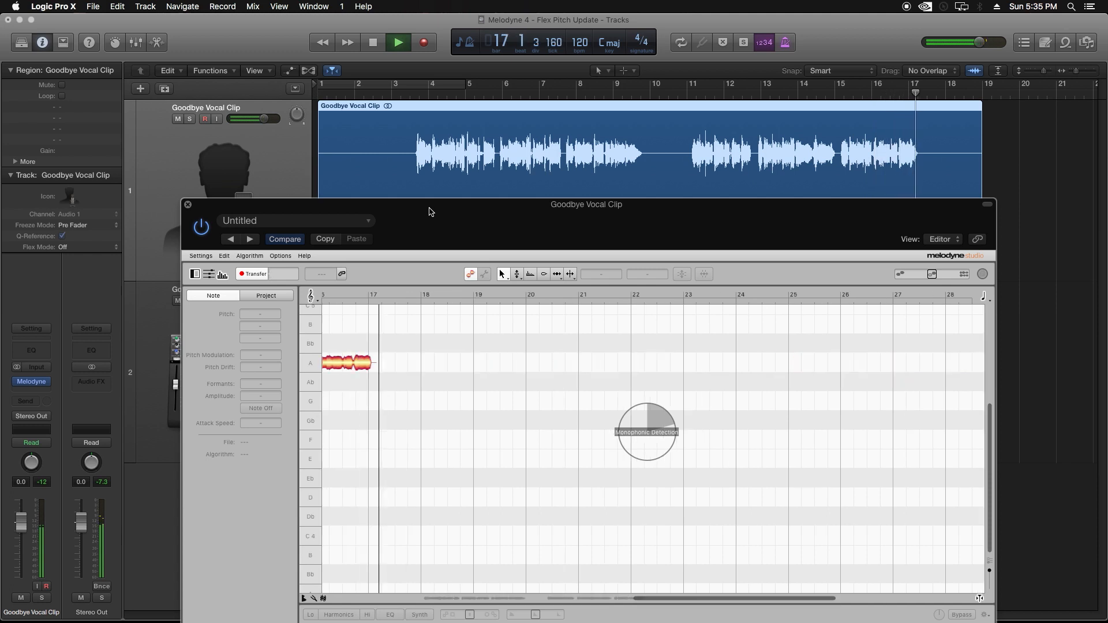
key("space")
Step: Examine the detected vocal notes from bar 3 onward, plus the available detection algorithms and default algorithm choices
left_click_drag(453, 204, 427, 58)
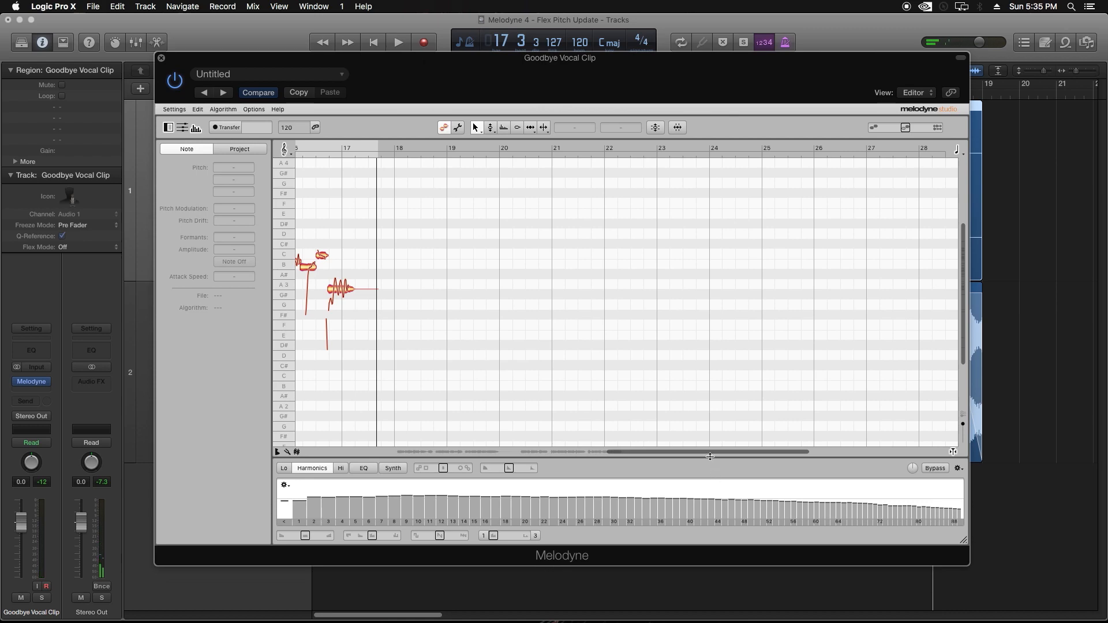
left_click_drag(693, 453, 473, 450)
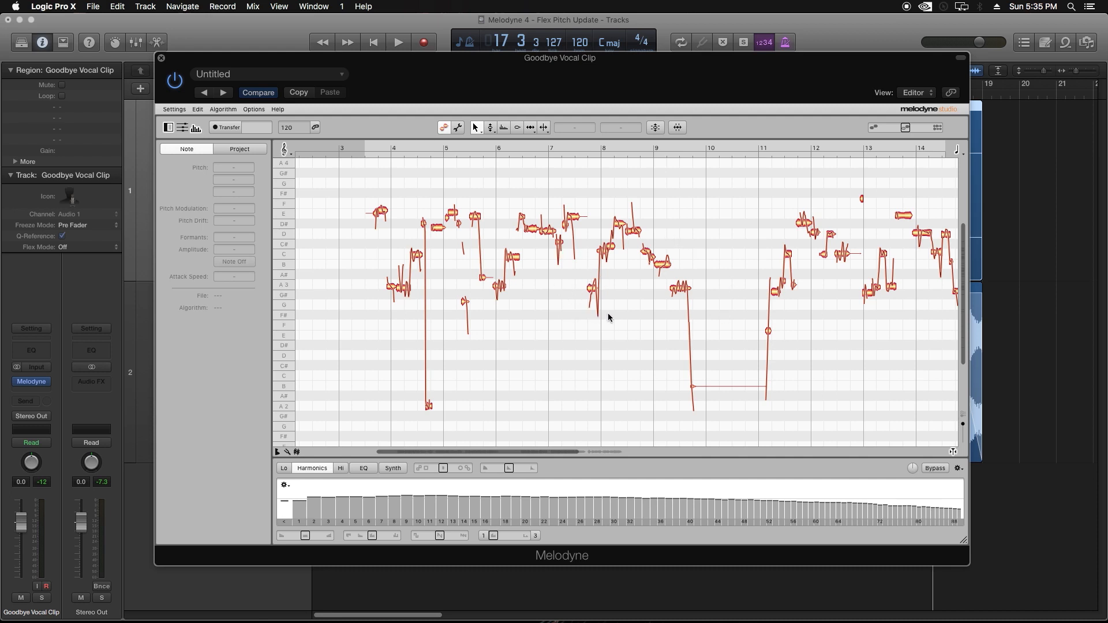
left_click(225, 109)
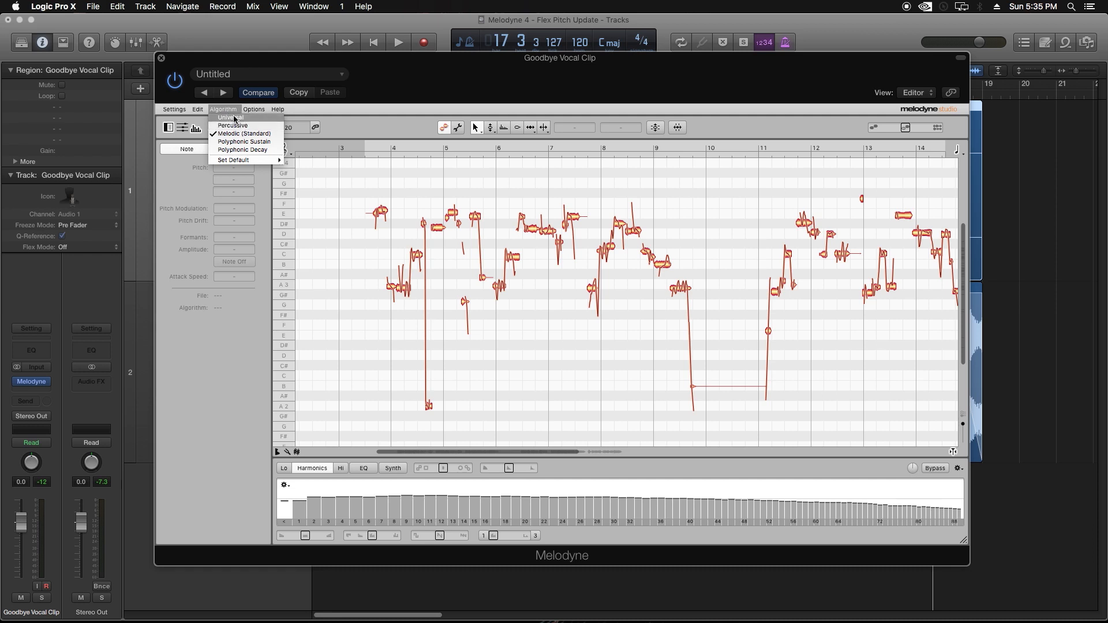
left_click_drag(349, 68, 352, 59)
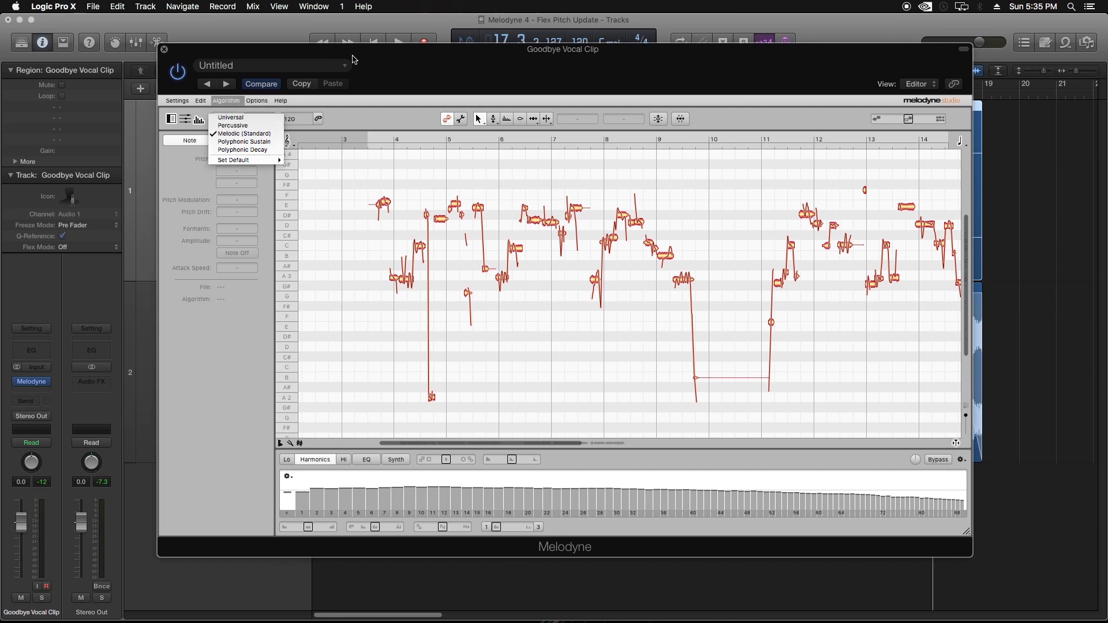
left_click(224, 105)
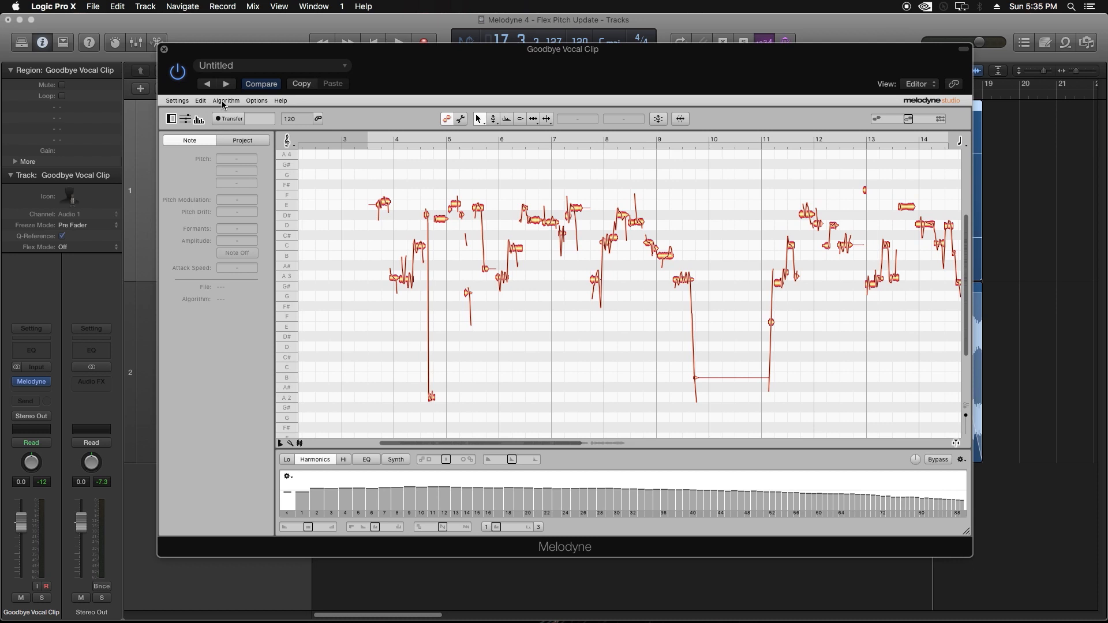
left_click(223, 103)
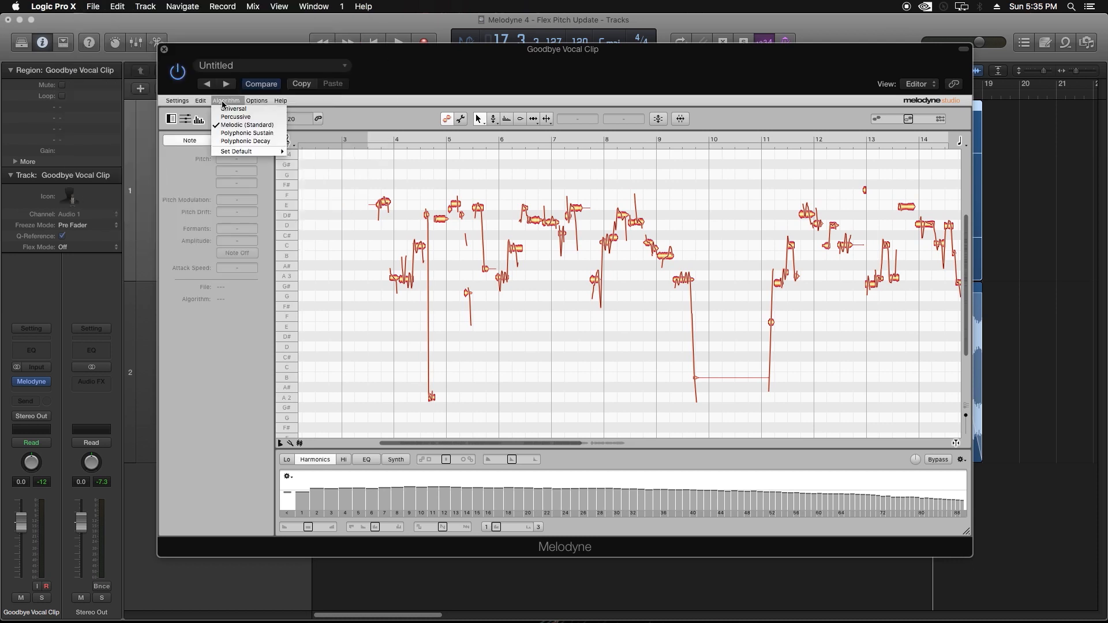
mouse_move(240, 151)
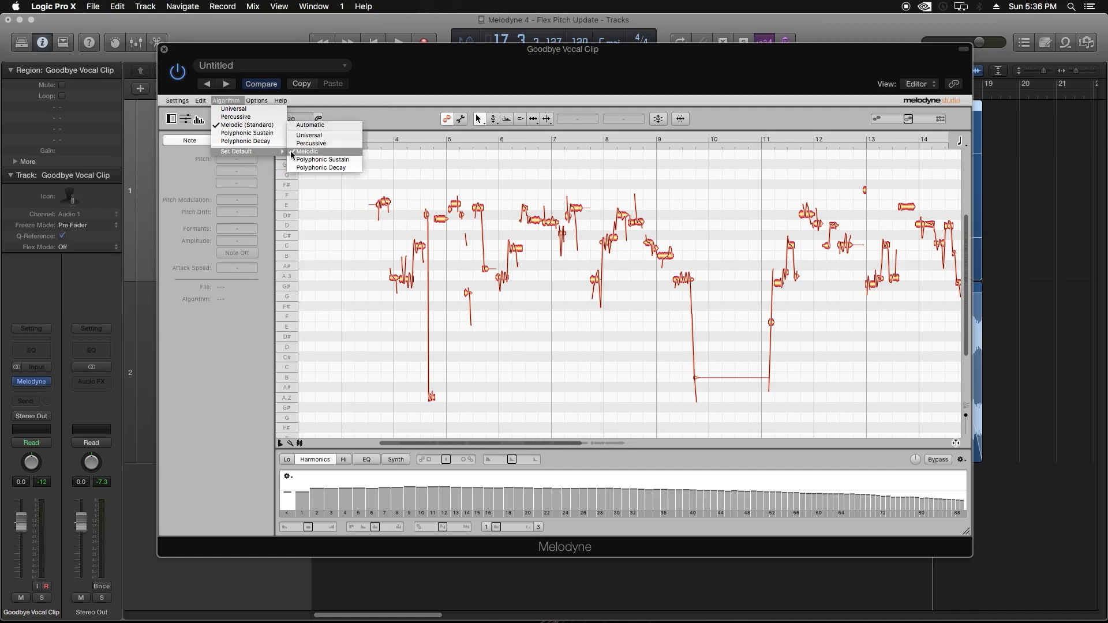
mouse_move(281, 100)
left_click(315, 53)
left_click_drag(435, 55, 385, 41)
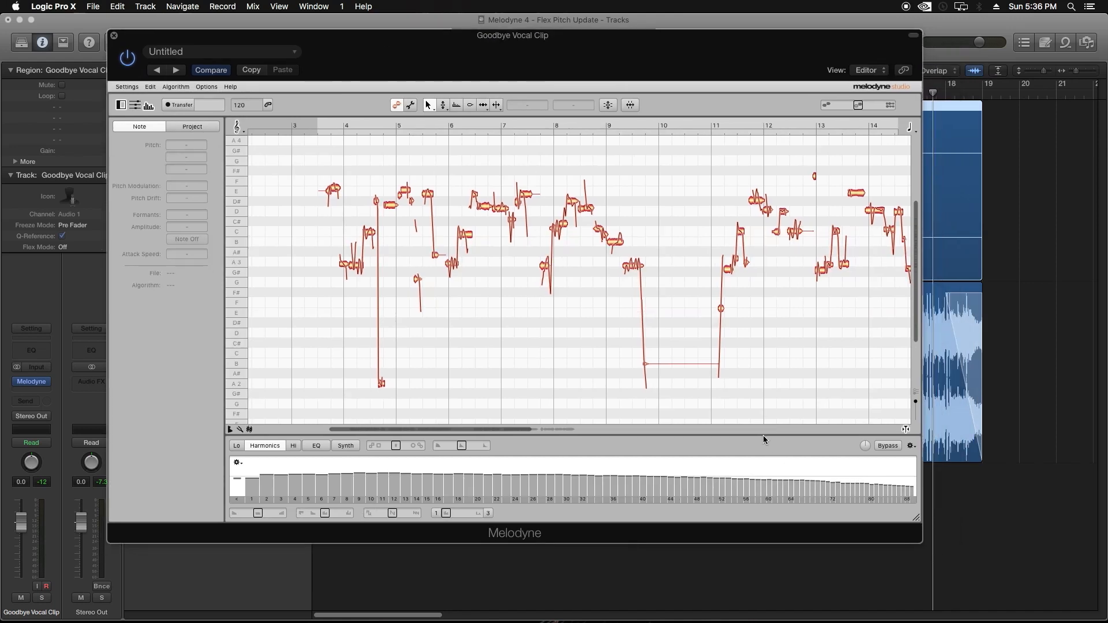
Step: Return the project playhead to bar 3 beat 3 and bring the Melodyne window back into full view
left_click_drag(440, 43, 617, 179)
left_click(412, 94)
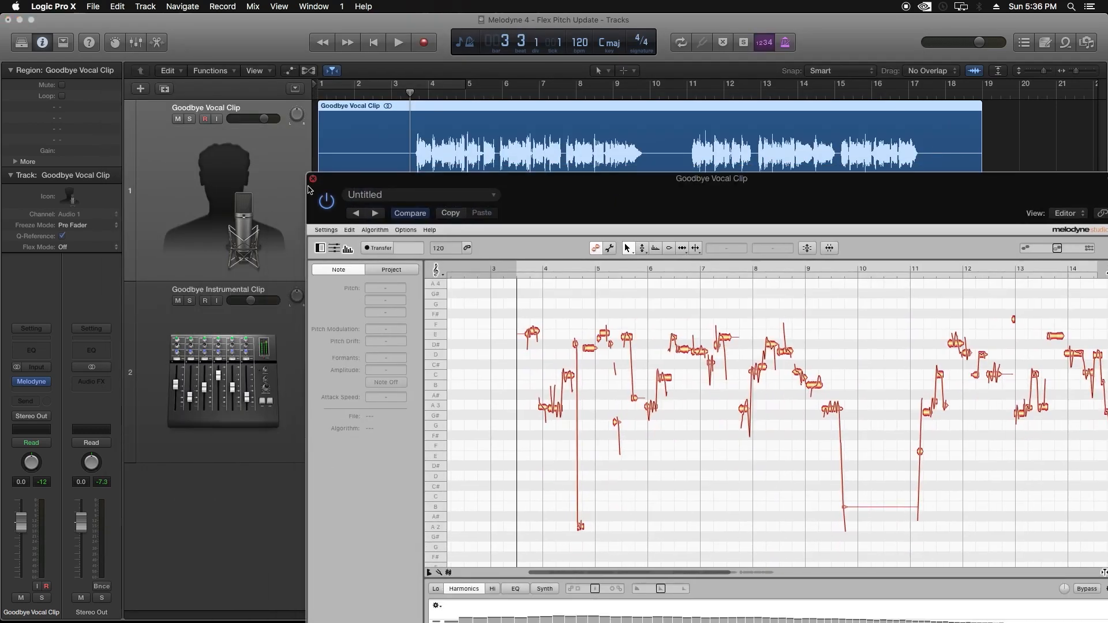
left_click_drag(402, 184, 268, 60)
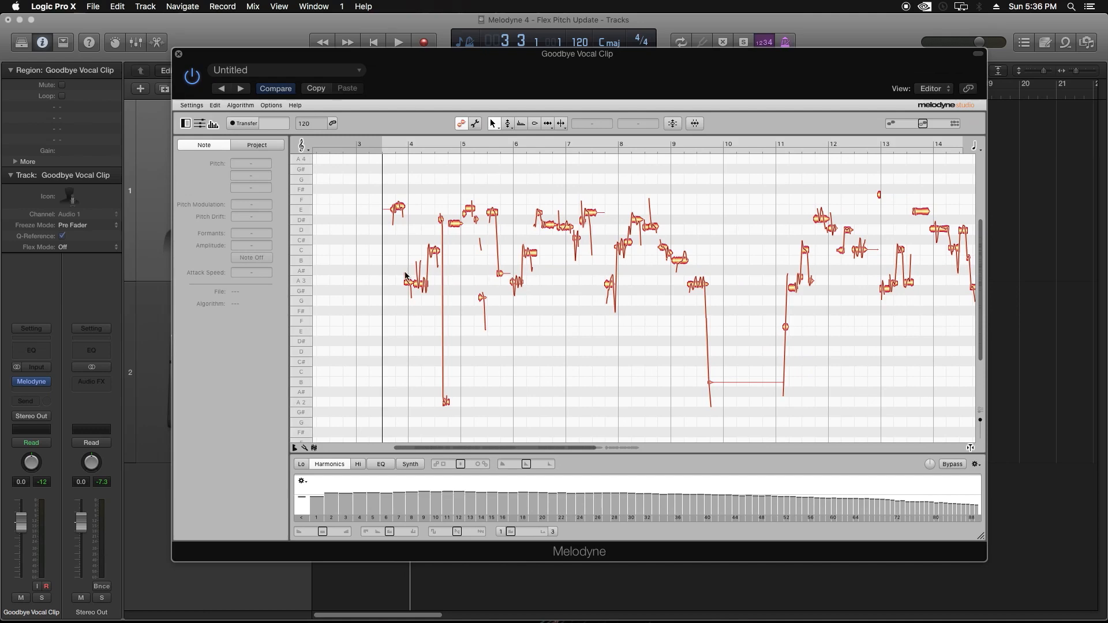
Step: Look at the Scroll and Zoom tools grouped under the Main tool
left_click(385, 138)
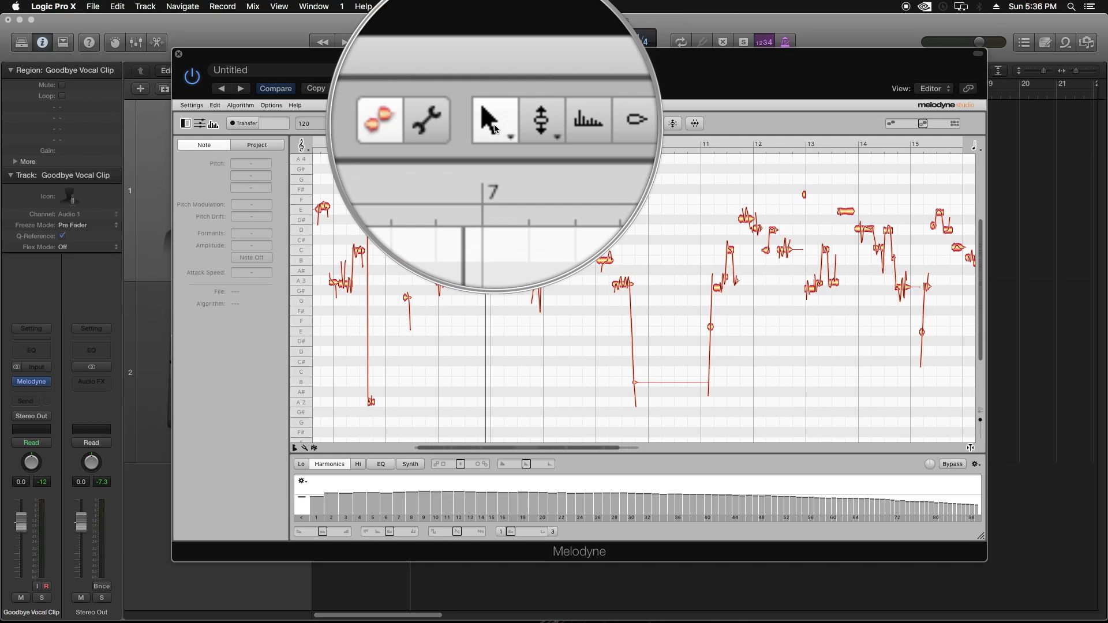
left_click(494, 127)
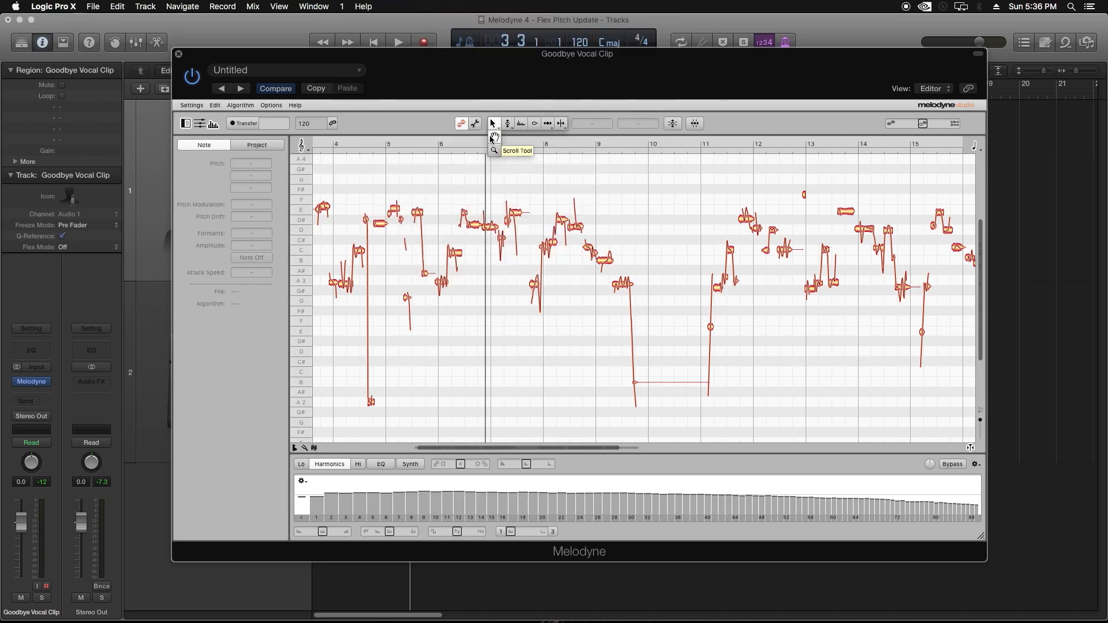
left_click(492, 124)
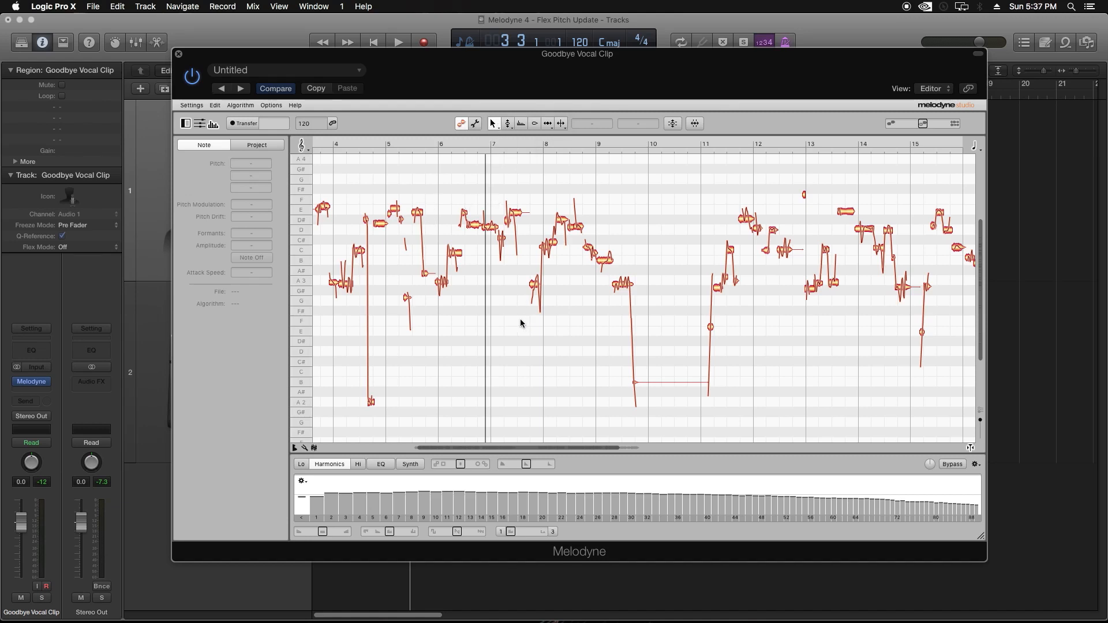
Step: Reposition and enlarge the Melodyne window, and zoom the note editor to show bars 3 through 11
left_click_drag(821, 63, 793, 47)
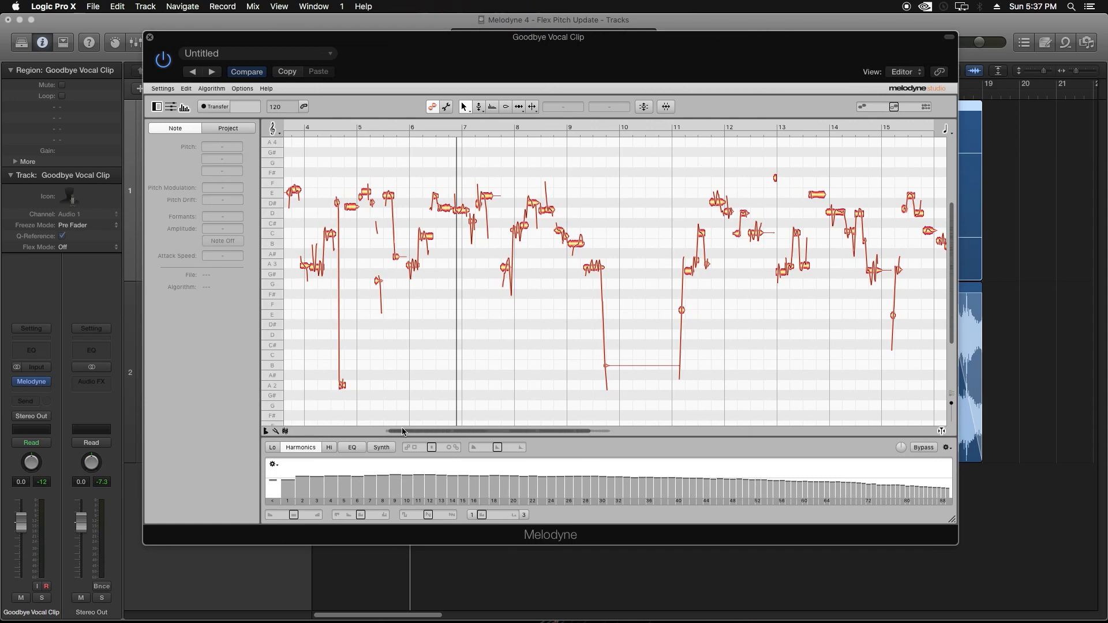
mouse_move(440, 431)
left_mouse_down()
mouse_move(534, 432)
mouse_move(430, 431)
mouse_move(692, 432)
mouse_move(435, 437)
left_mouse_up()
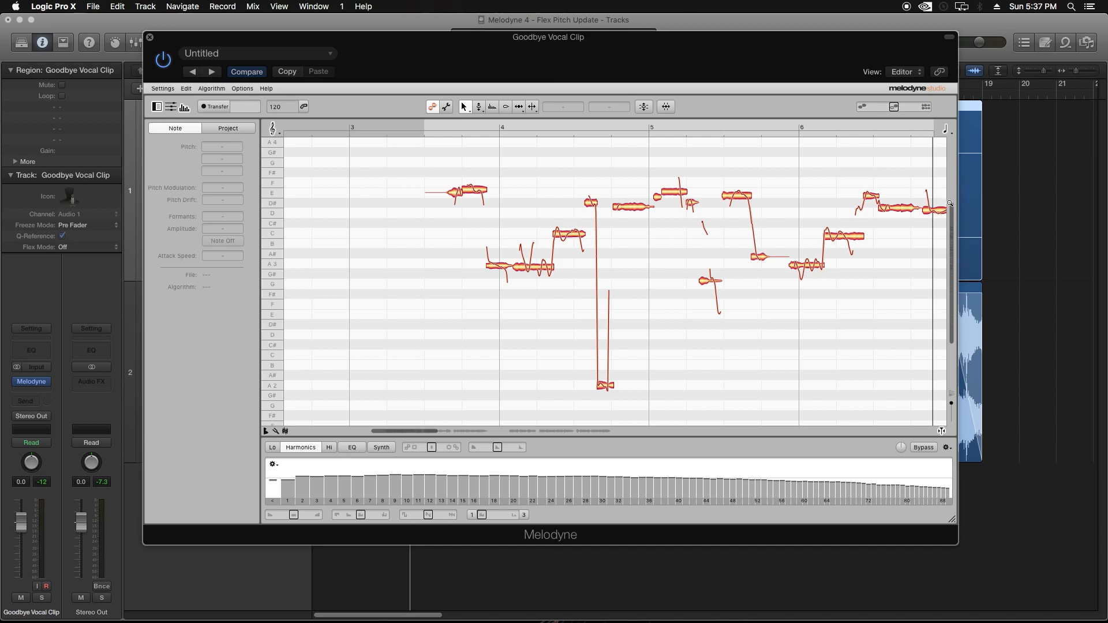
left_click_drag(949, 203, 951, 239)
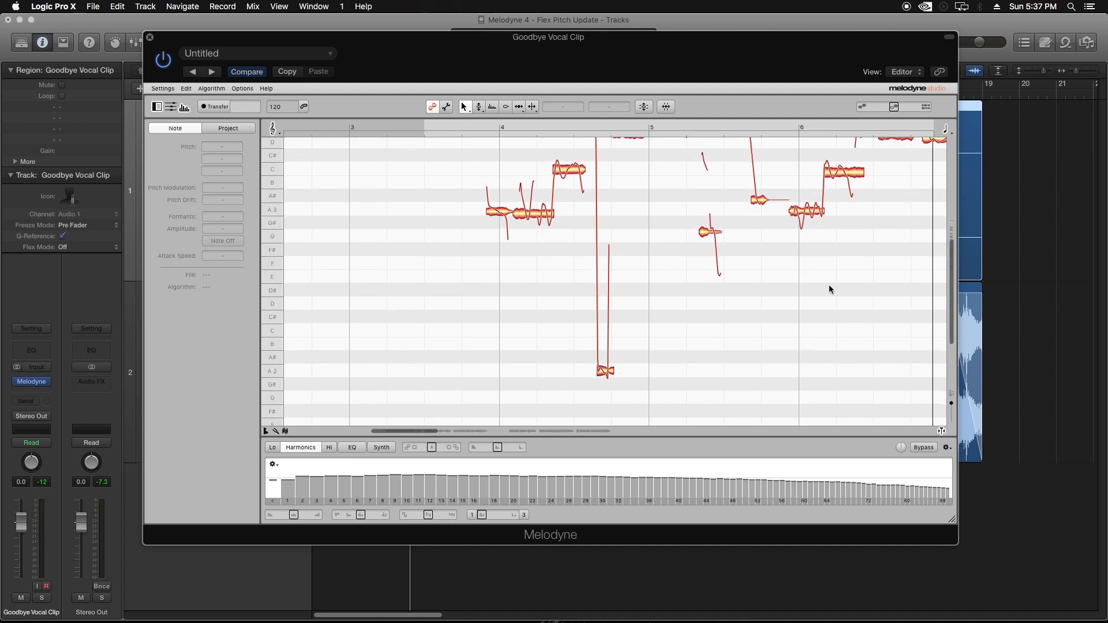
left_click_drag(953, 312, 946, 280)
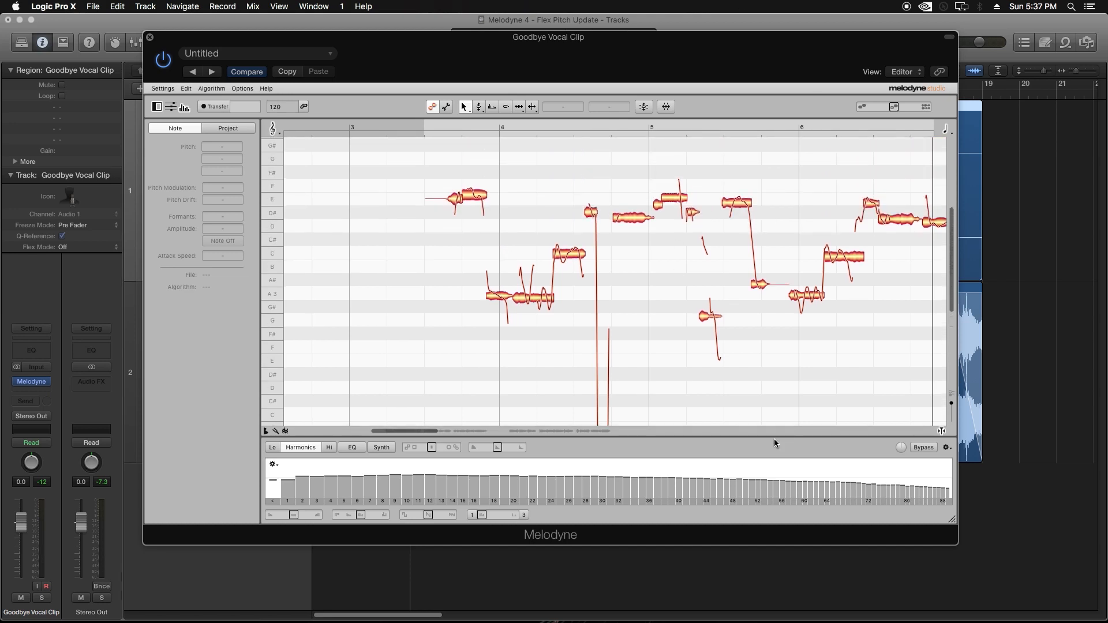
left_click_drag(947, 515, 959, 589)
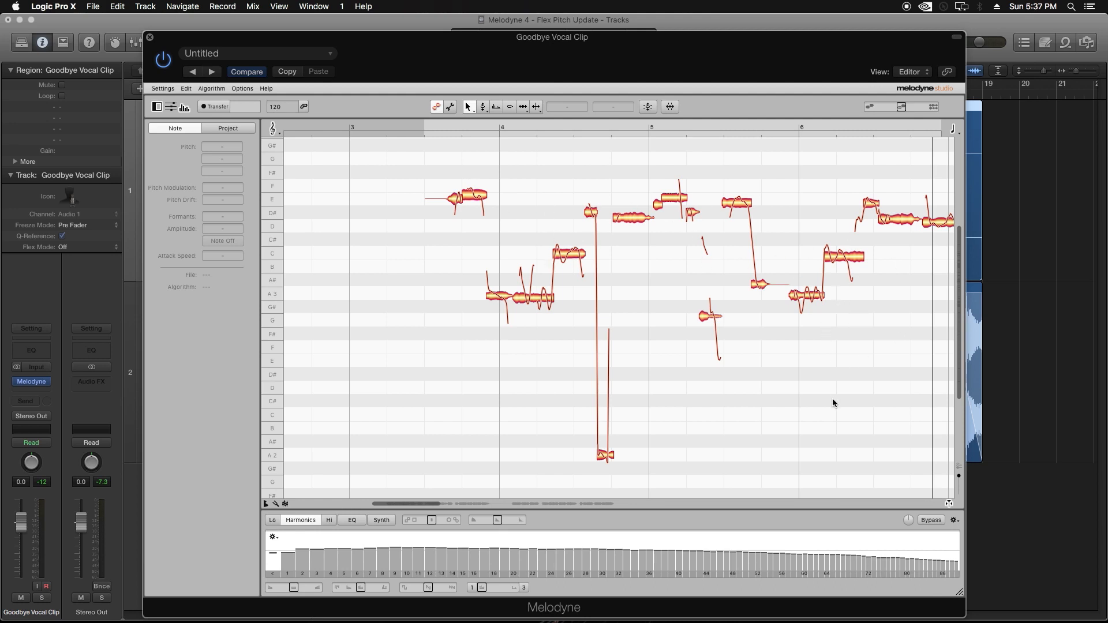
mouse_move(959, 477)
left_mouse_down()
mouse_move(958, 493)
mouse_move(958, 476)
left_mouse_up()
left_click_drag(961, 396, 960, 388)
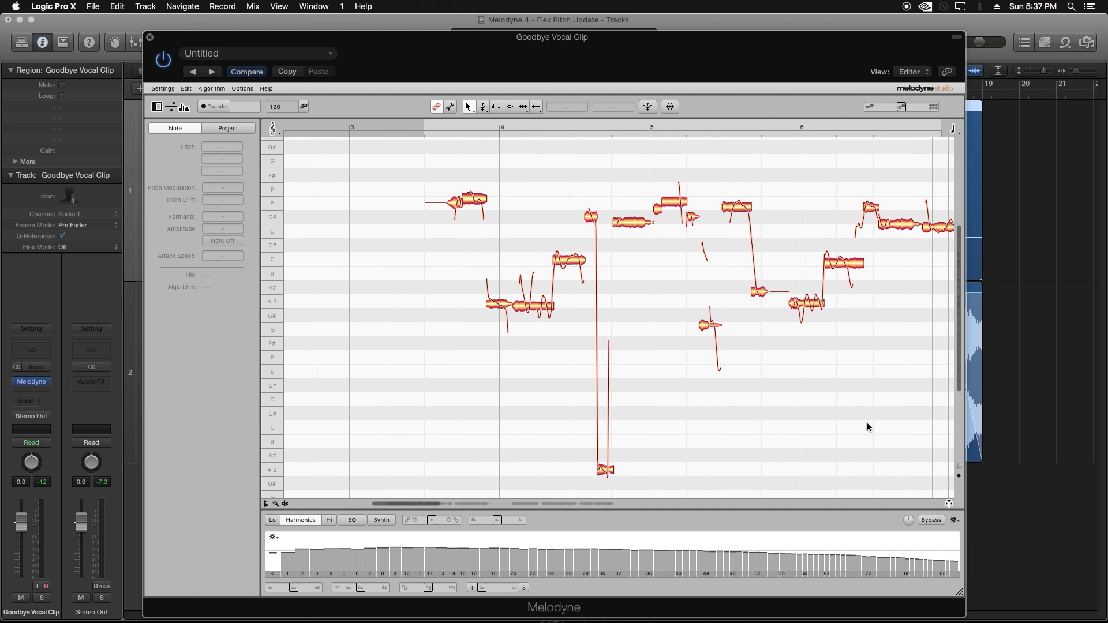
left_click_drag(438, 503, 517, 501)
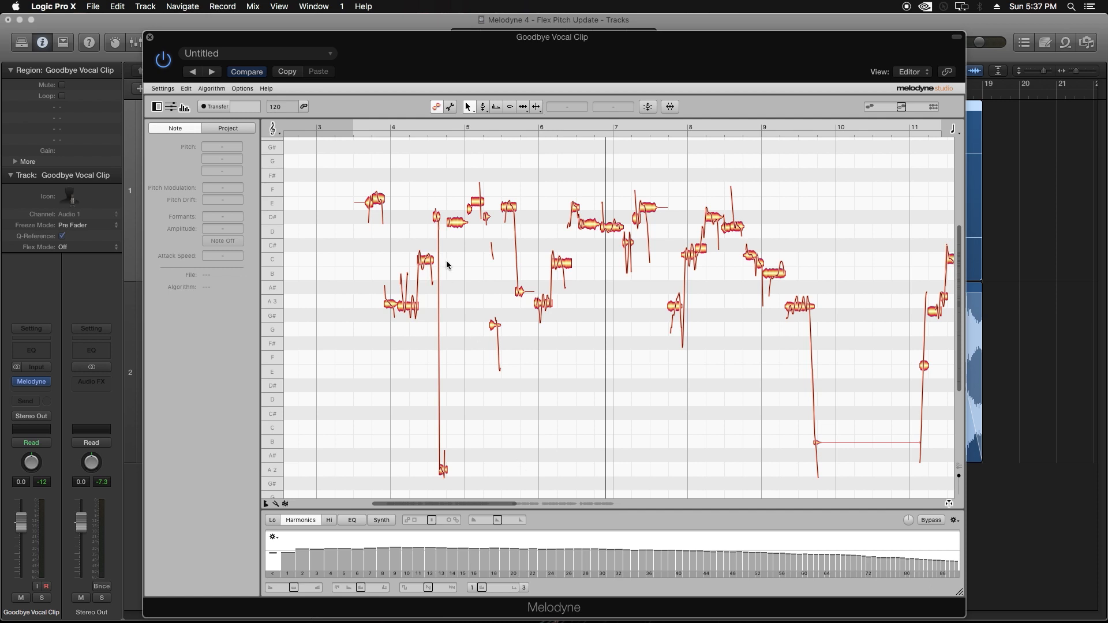
Step: Listen to the first vocal phrase from bar 3 beat 3 and mark out its notes through bar 9
left_click(355, 124)
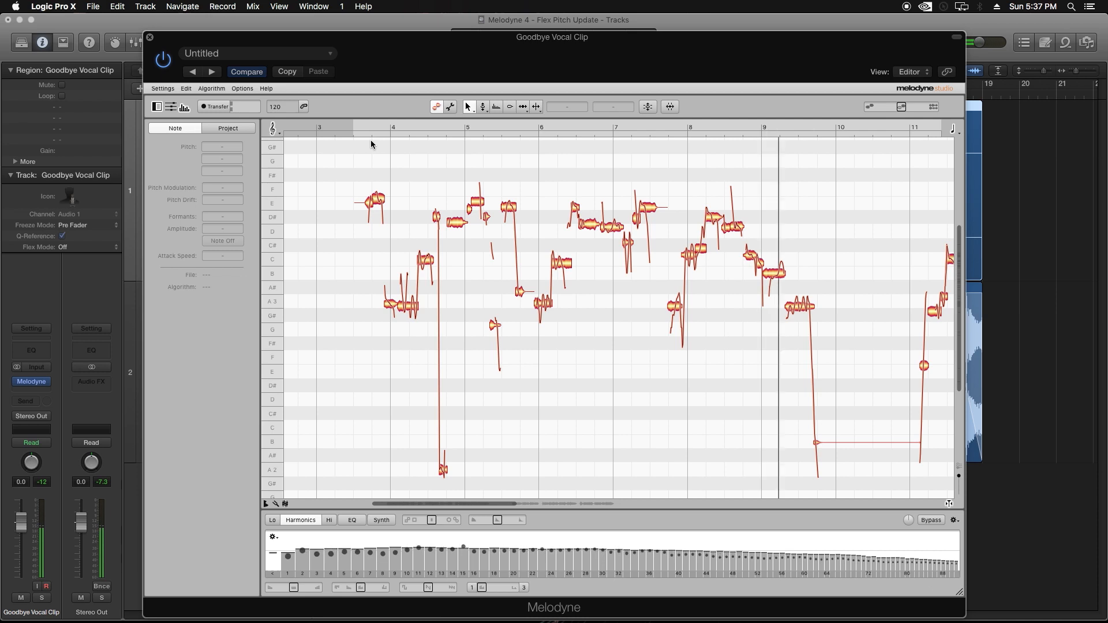
key("space")
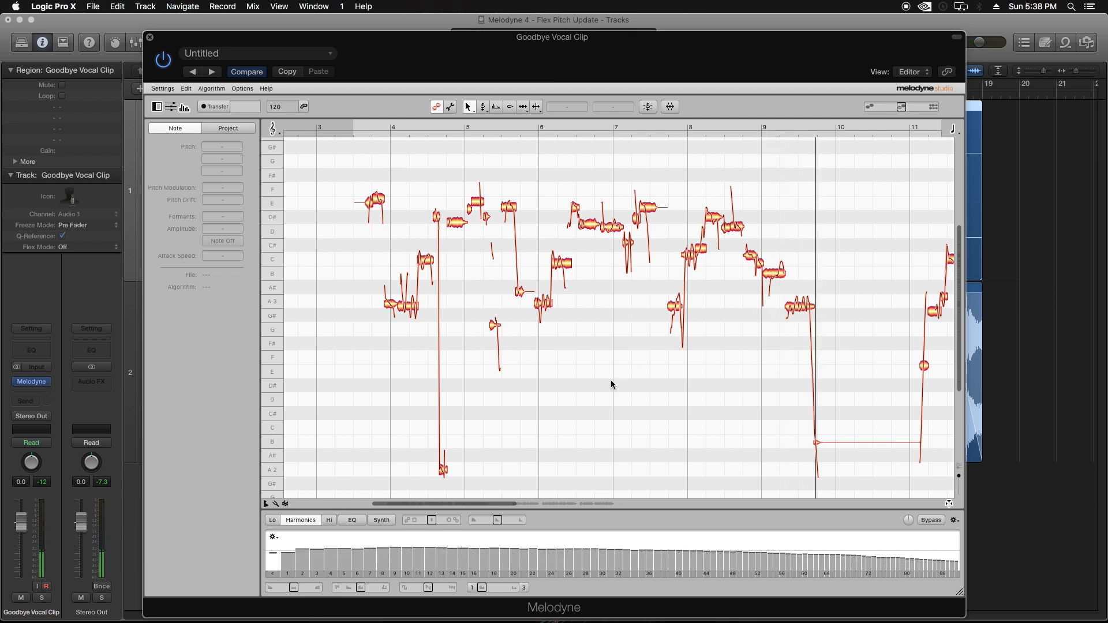
left_click_drag(322, 161, 834, 411)
left_click(546, 245)
left_click_drag(355, 175, 843, 388)
left_click(846, 390)
Step: Audition the notes around bars 4 and 5 at a closer zoom
left_click_drag(519, 503, 451, 503)
left_click(515, 122)
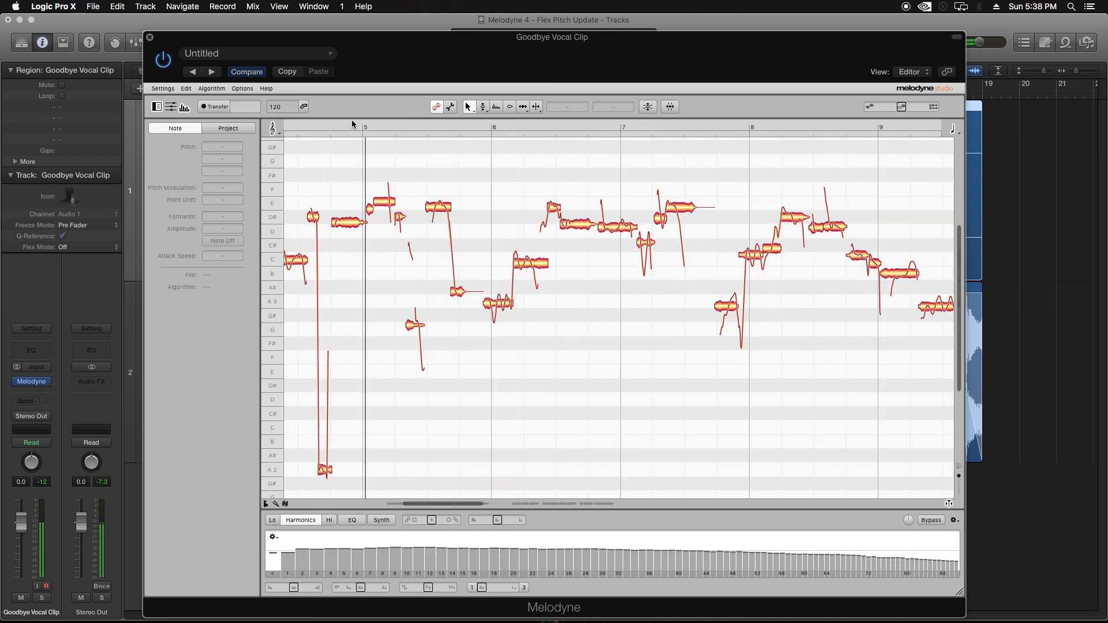
double_click(289, 121)
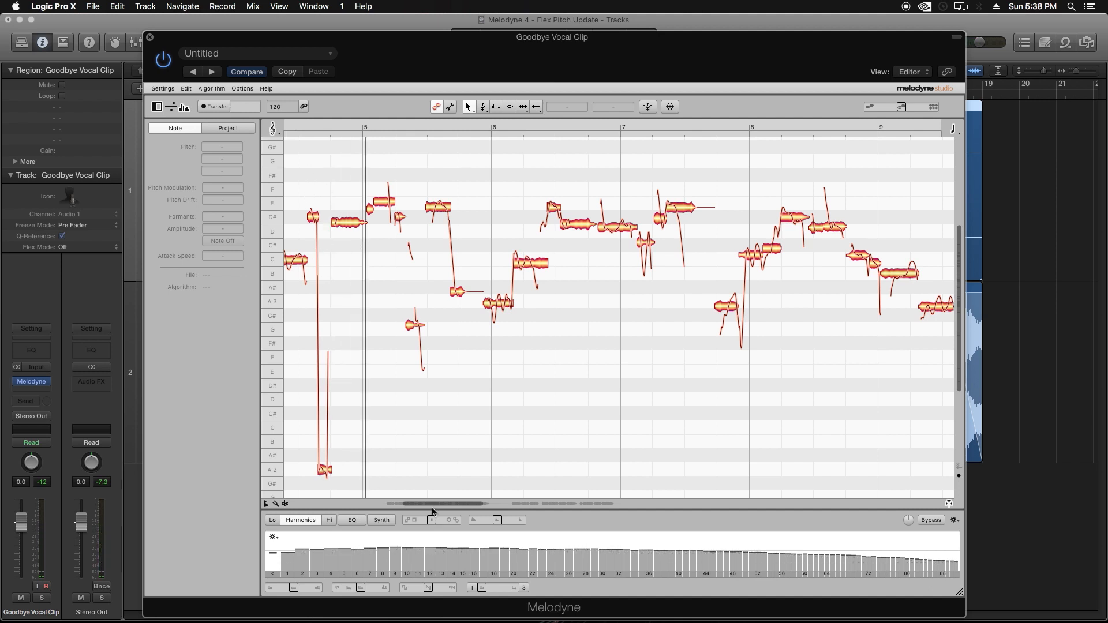
left_click_drag(440, 505, 424, 505)
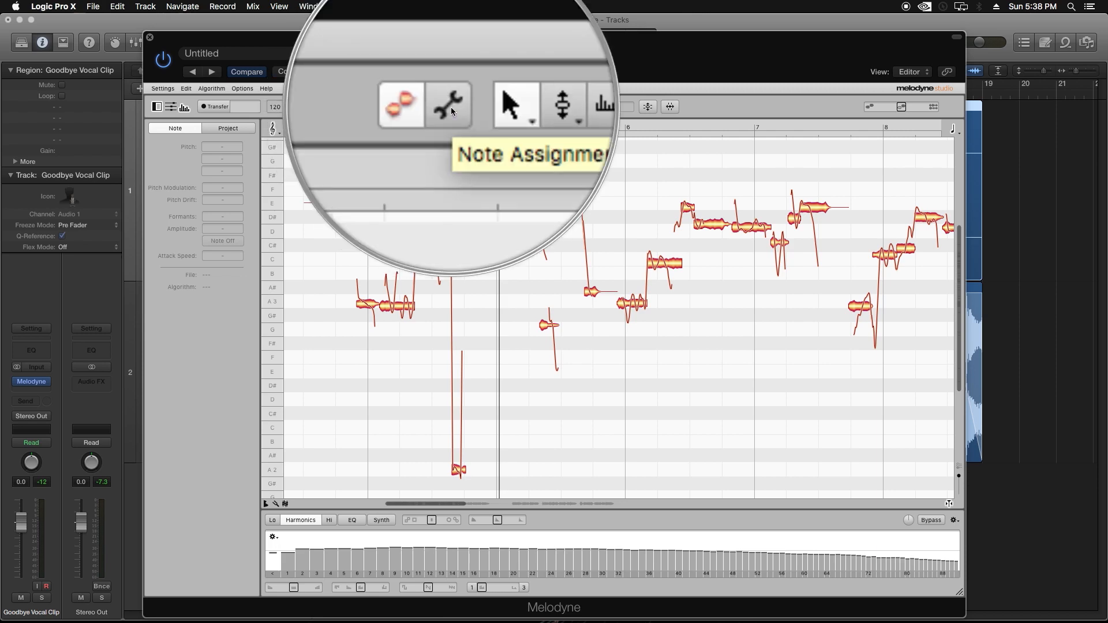
Step: In Note Assignment mode, reassign the misdetected low A2 note before bar 5 to E4, and return to note editing
left_click(451, 106)
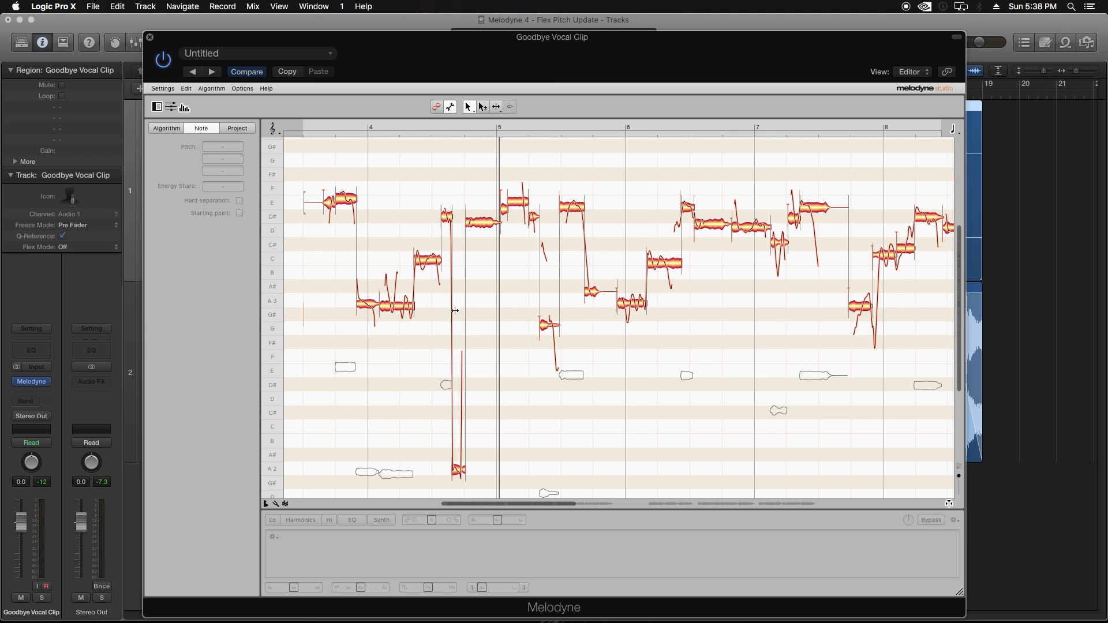
left_click(457, 470)
left_click(461, 436)
left_click(460, 471)
left_click_drag(461, 473, 450, 211)
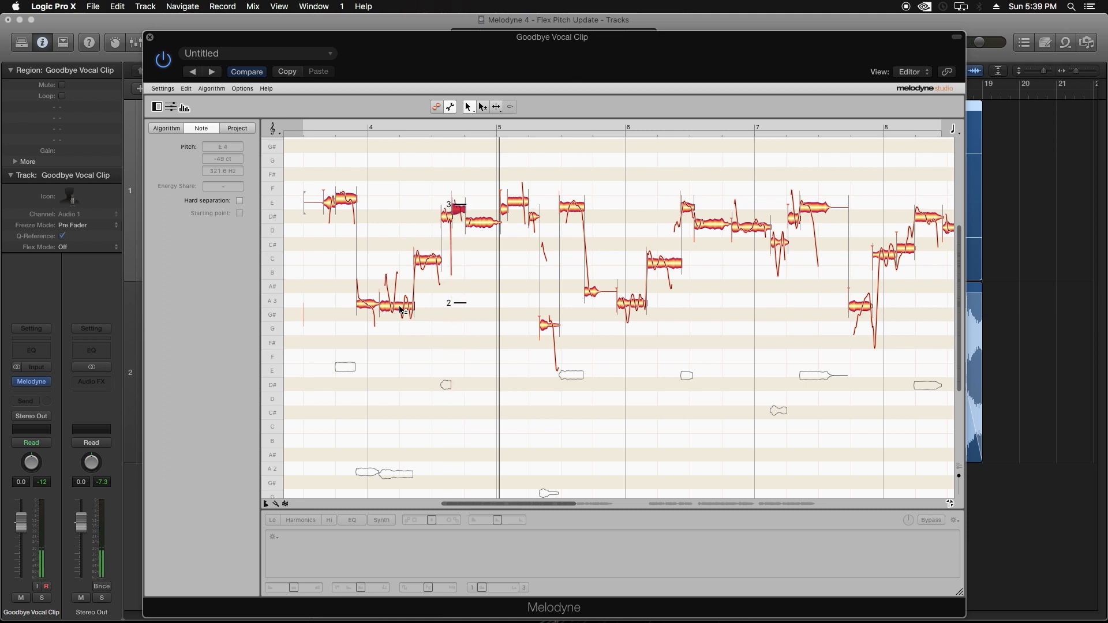
left_click(436, 107)
left_click(451, 164)
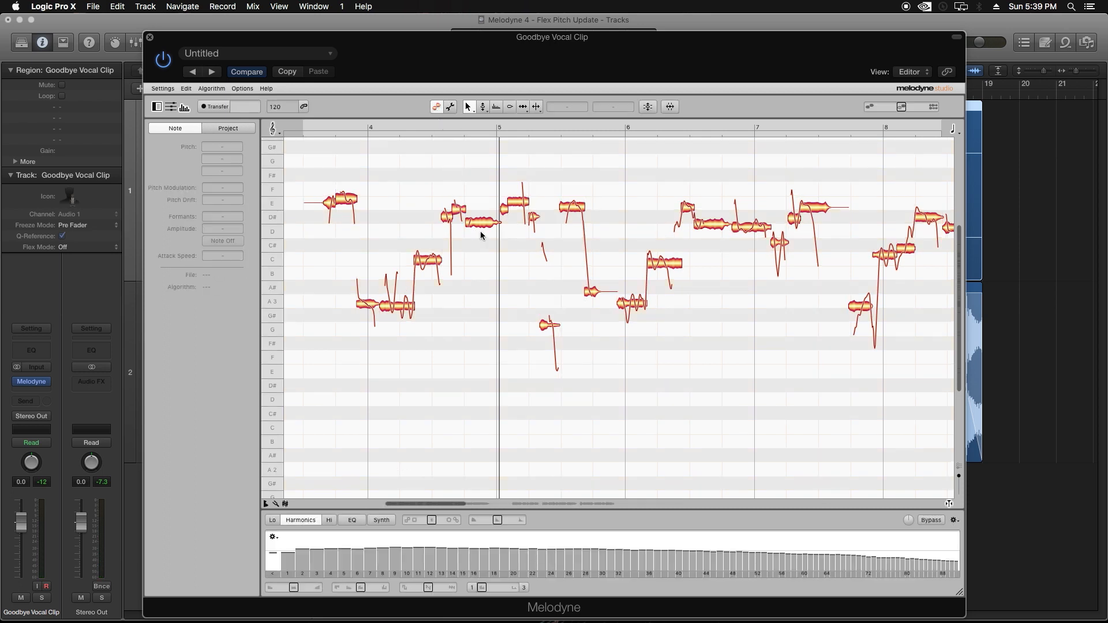
Step: Examine the first phrase's notes from bar 3 through bar 9 and focus closely on bars 4 and 5
scroll(550, 305, "right", 5)
scroll(550, 305, "right", 3)
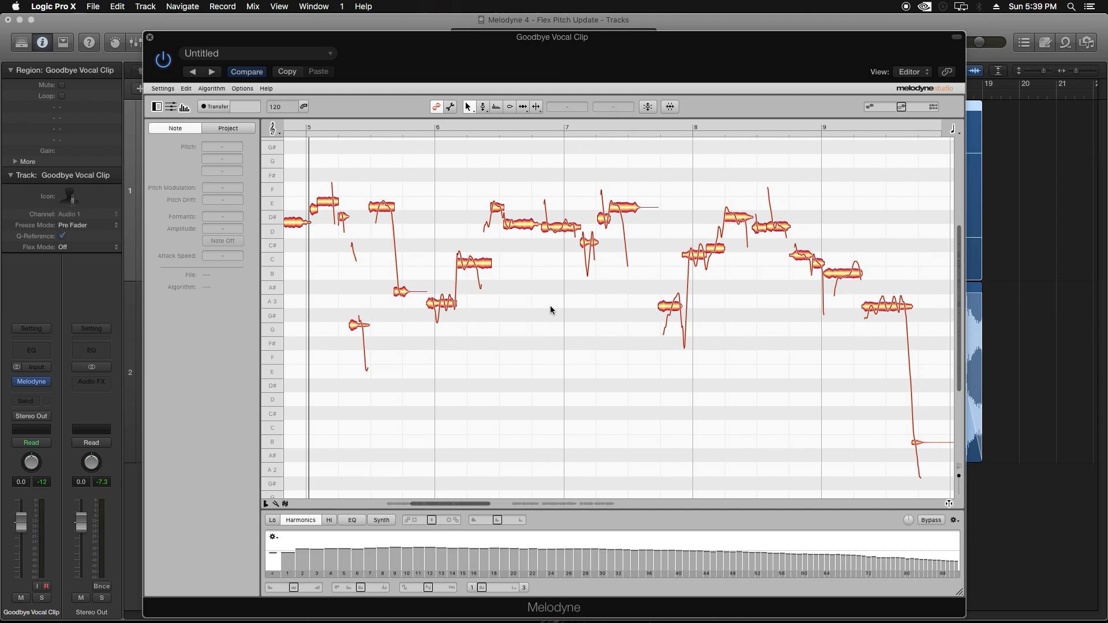
scroll(549, 305, "left", 5)
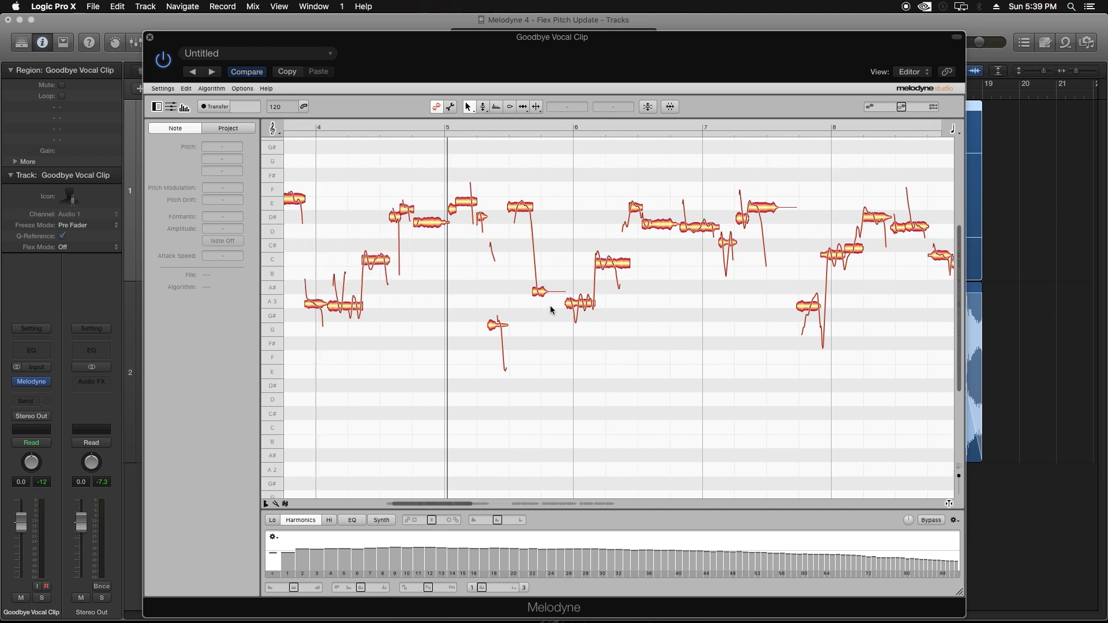
scroll(550, 305, "left", 3)
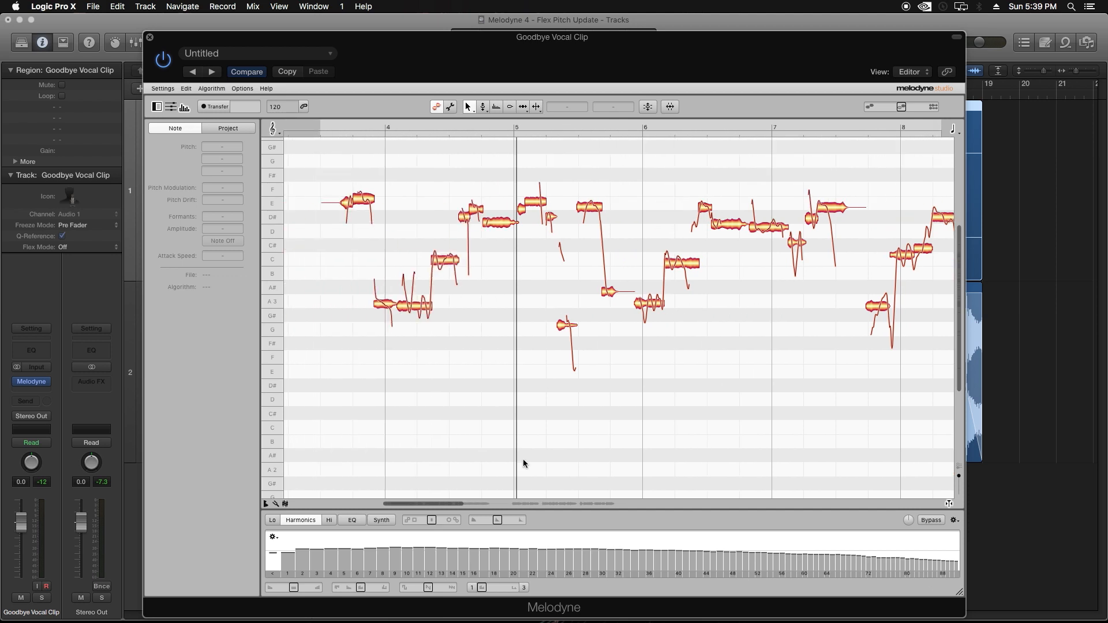
left_click_drag(460, 503, 532, 479)
left_click_drag(304, 155, 746, 407)
left_click(761, 404)
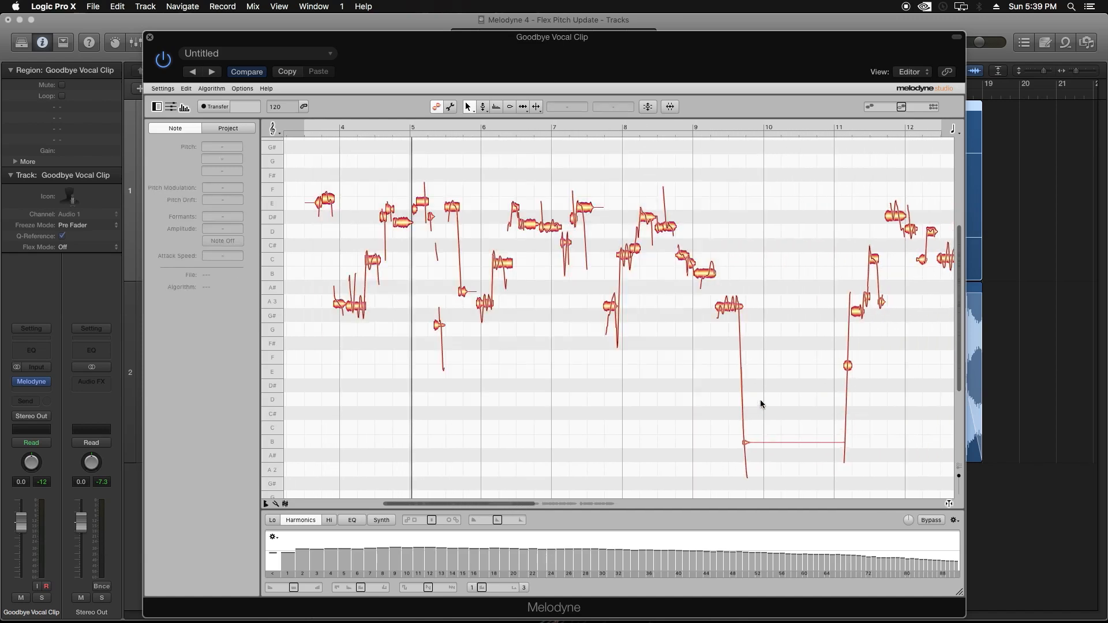
left_click_drag(535, 501, 420, 506)
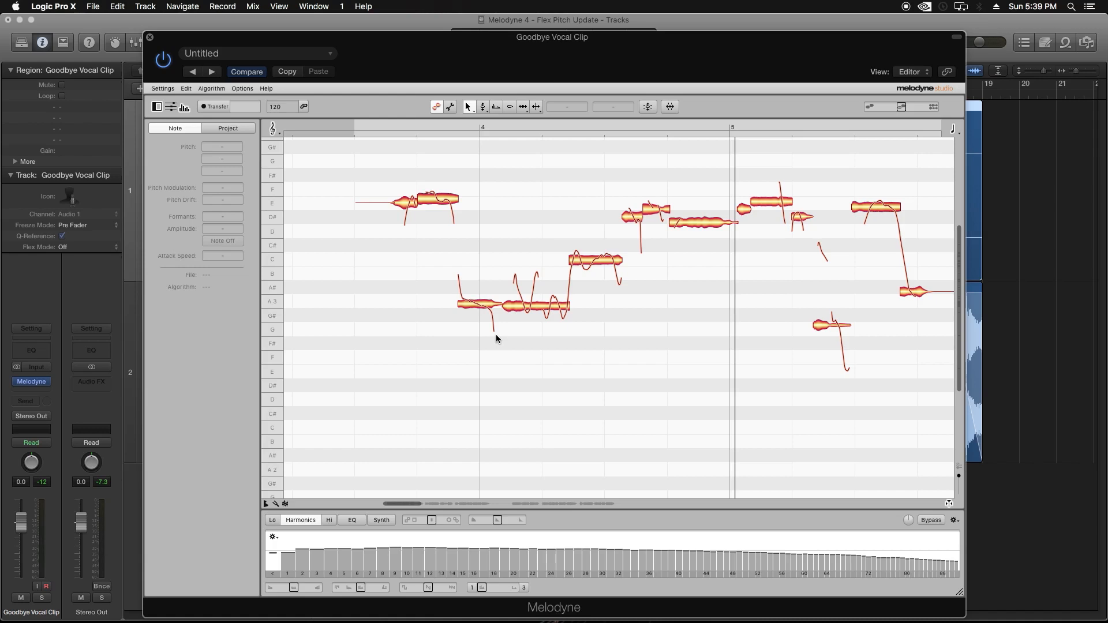
Step: Play the phrase from bar 3 and check the pitch of the D4 note between bars 6 and 7
left_click(393, 125)
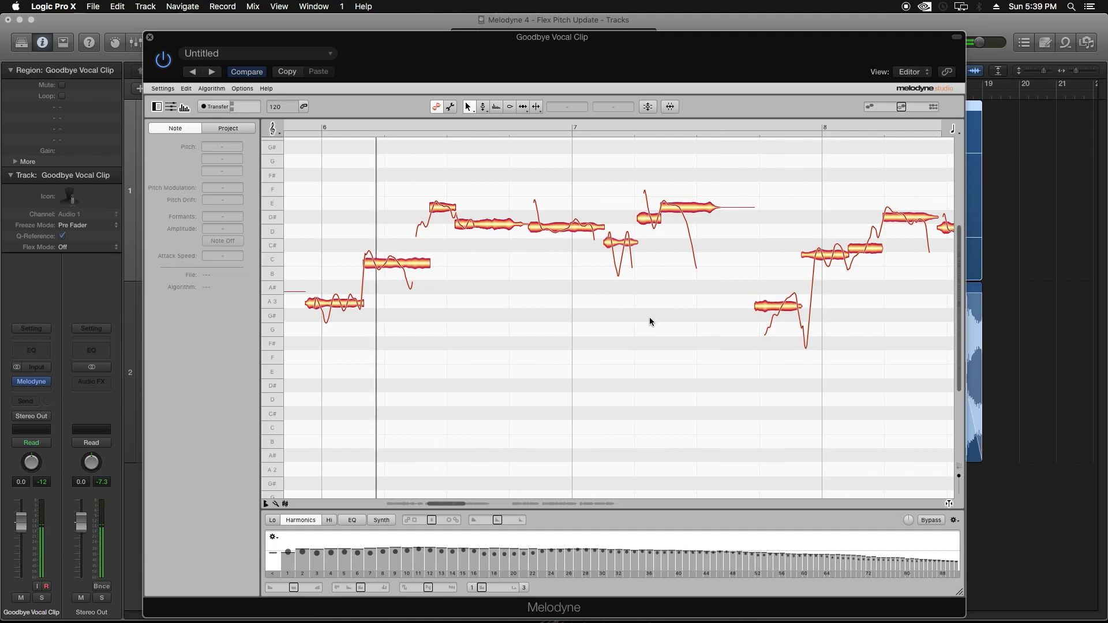
key("space")
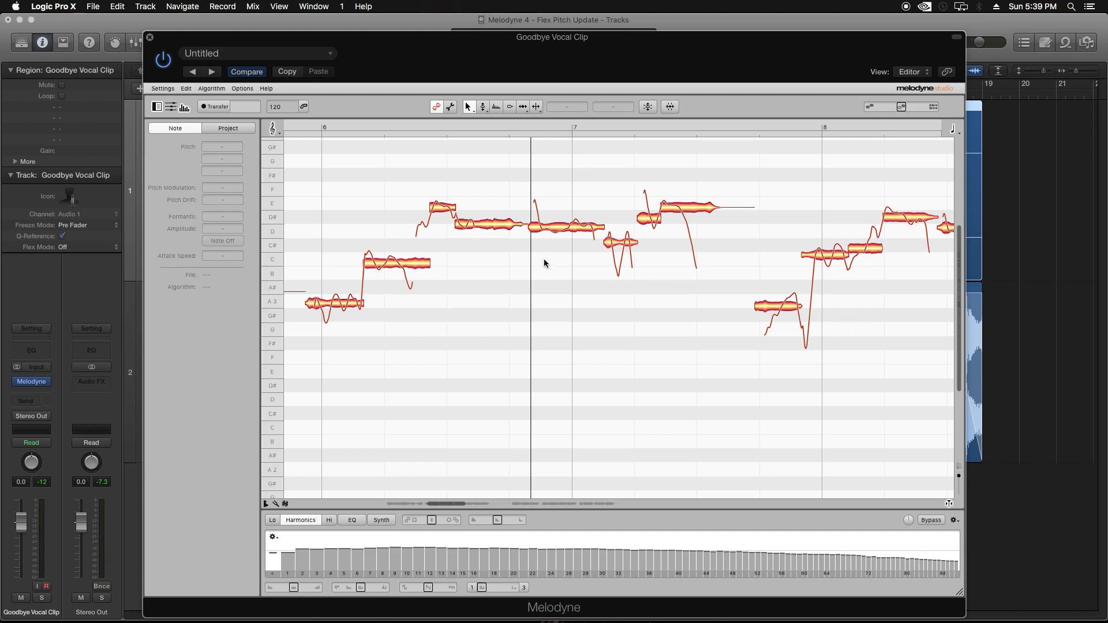
left_click(473, 222)
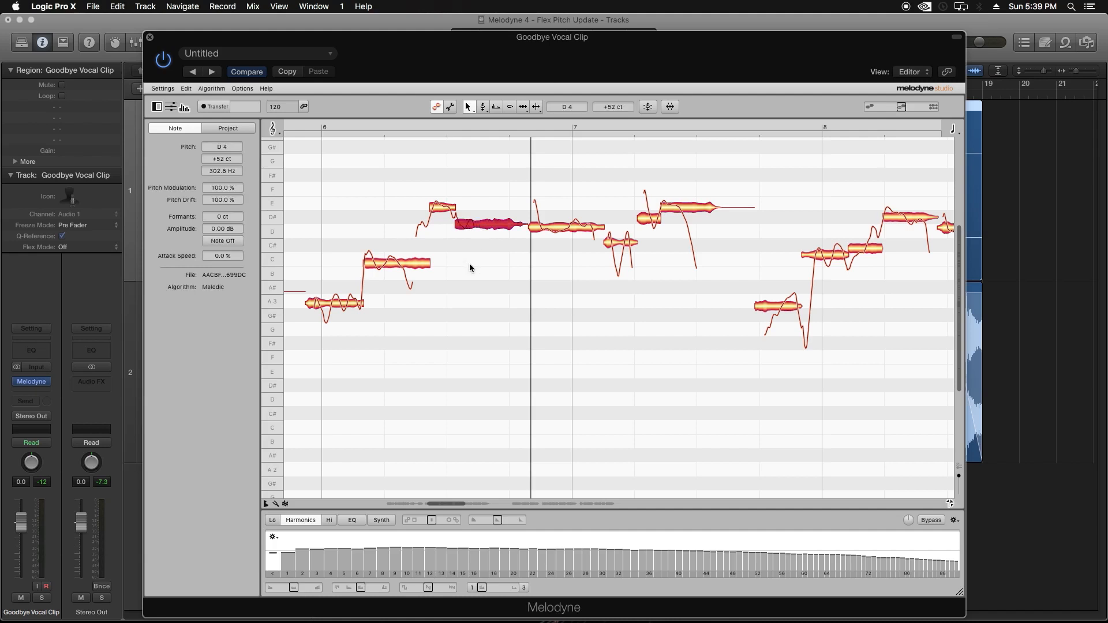
left_click(355, 123)
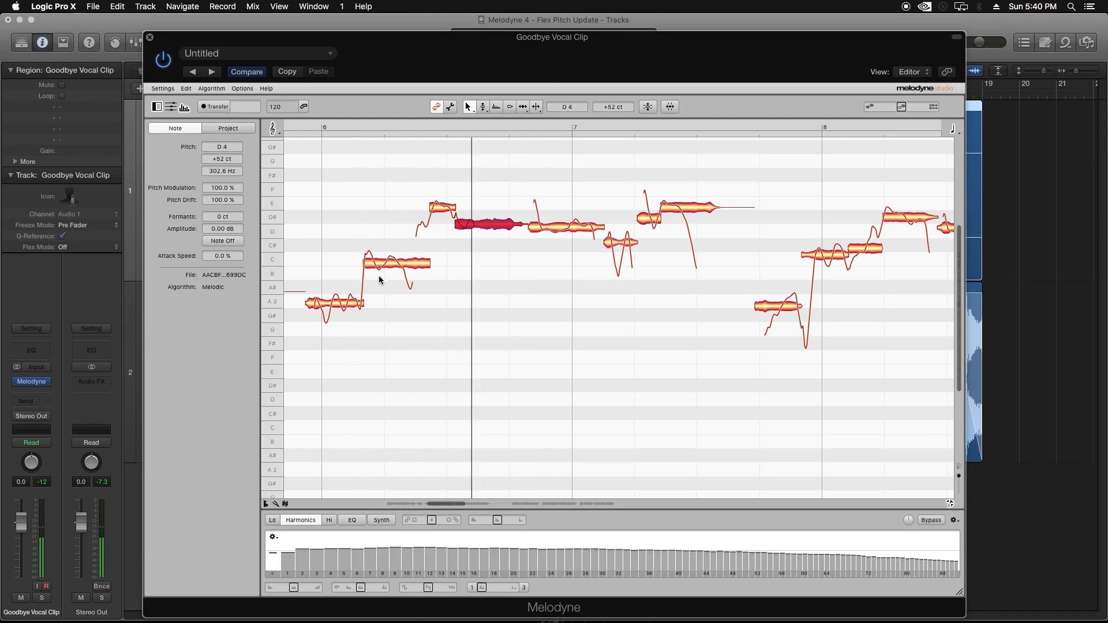
left_click(410, 263)
left_click(412, 253)
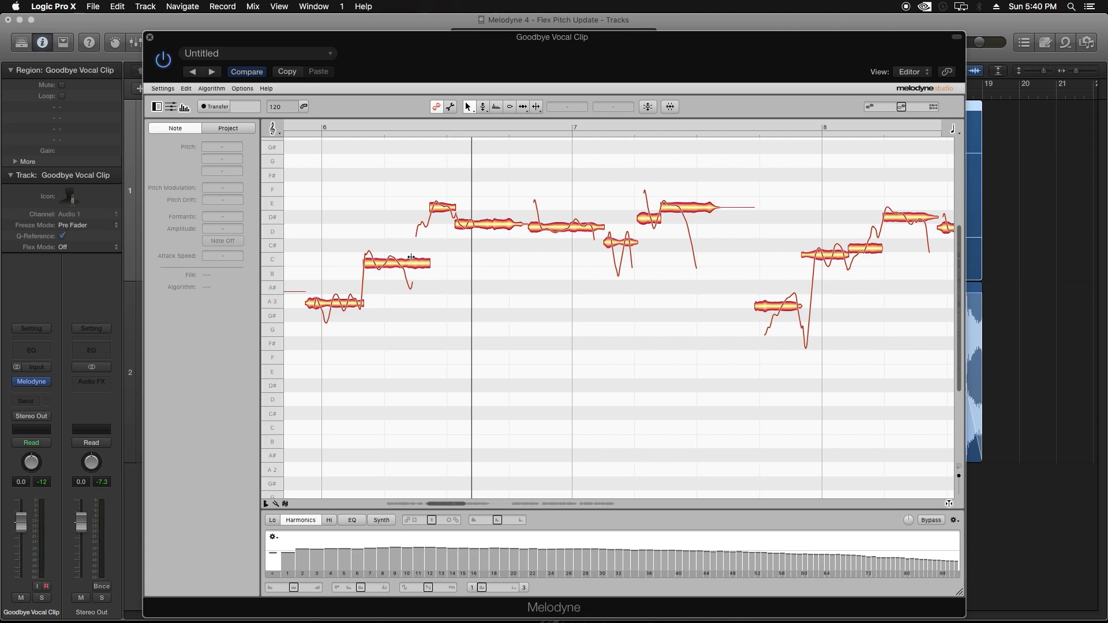
Step: Separate the C4 note after bar 6 where its pitch starts to fall, and play the phrase onward past bar 8
left_click(538, 106)
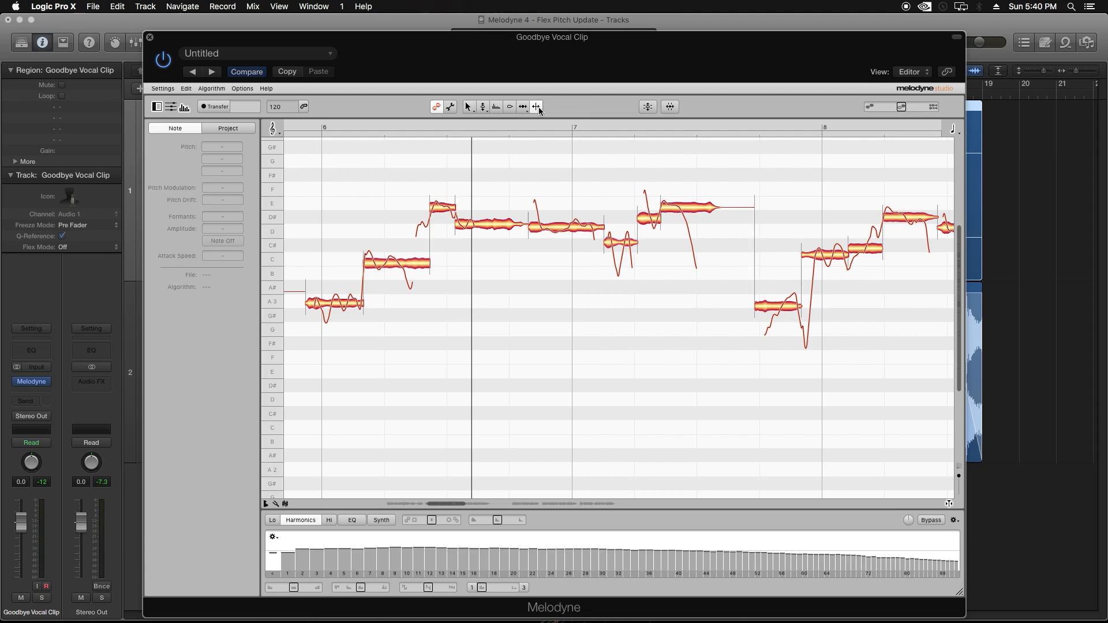
left_click(468, 107)
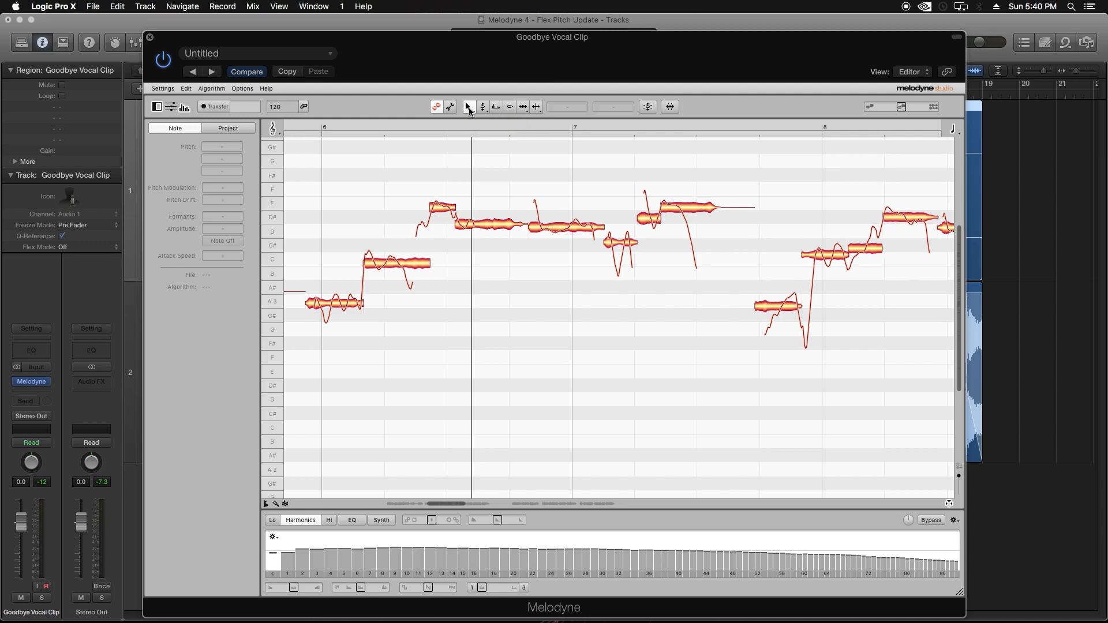
double_click(412, 257)
left_click(429, 272)
left_click(339, 121)
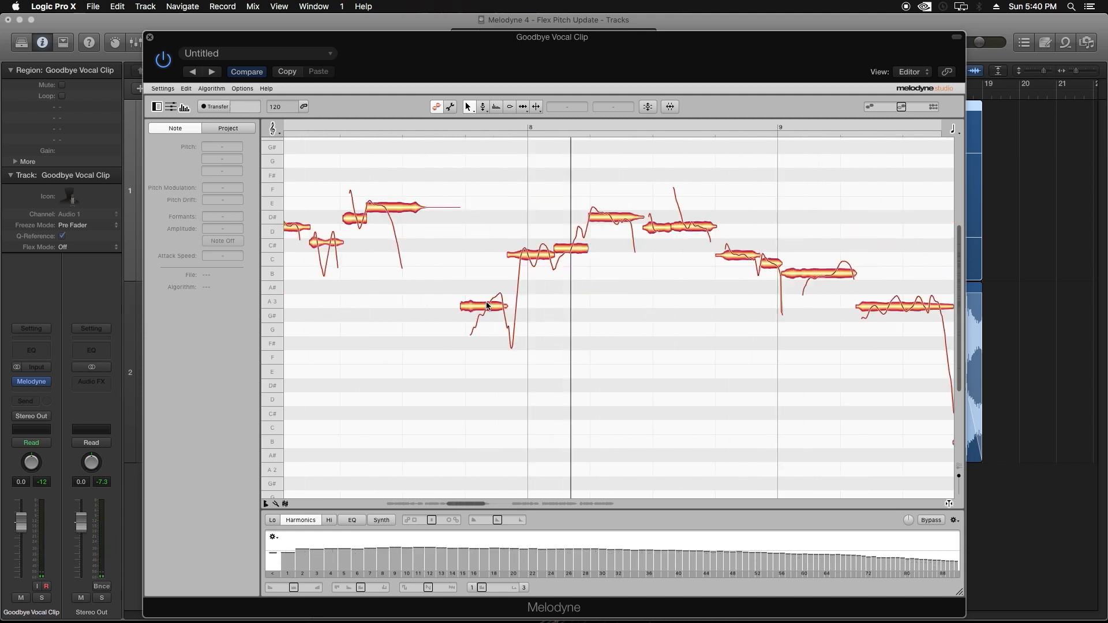
Step: Separate the A3 note just before bar 8 and the opening slide of the C4 note at bar 8, replaying after each cut
double_click(486, 300)
left_click(567, 318)
left_click(464, 124)
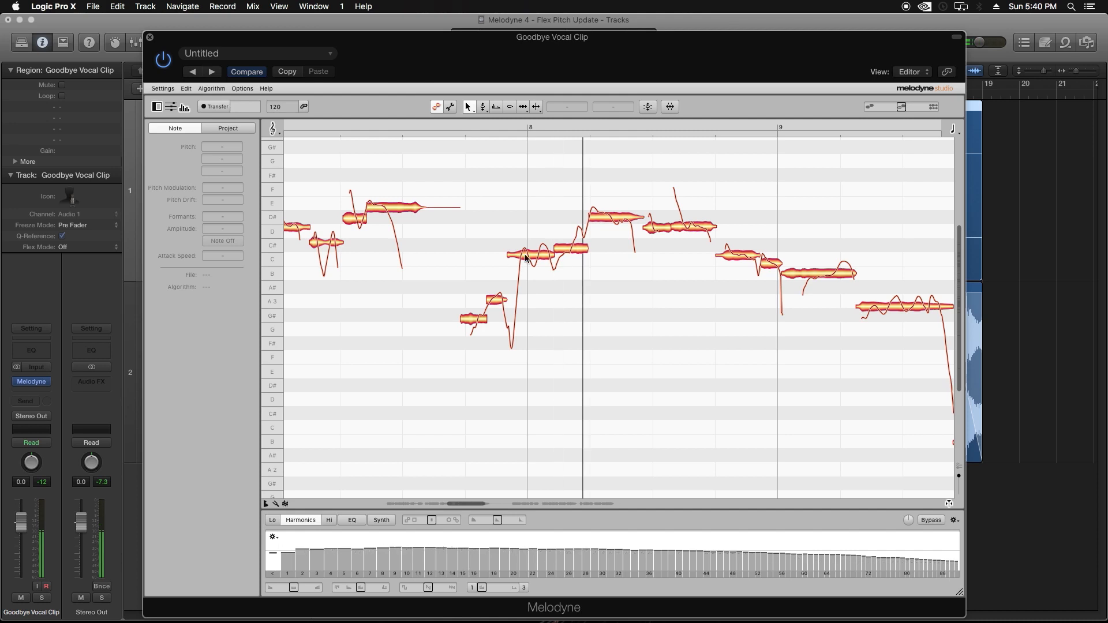
double_click(521, 252)
left_click(550, 324)
left_click(451, 122)
key("space")
Step: Separate the C#4 note after bar 8 at its upward slide and the following D#4 note near its middle, replaying after each cut
double_click(574, 243)
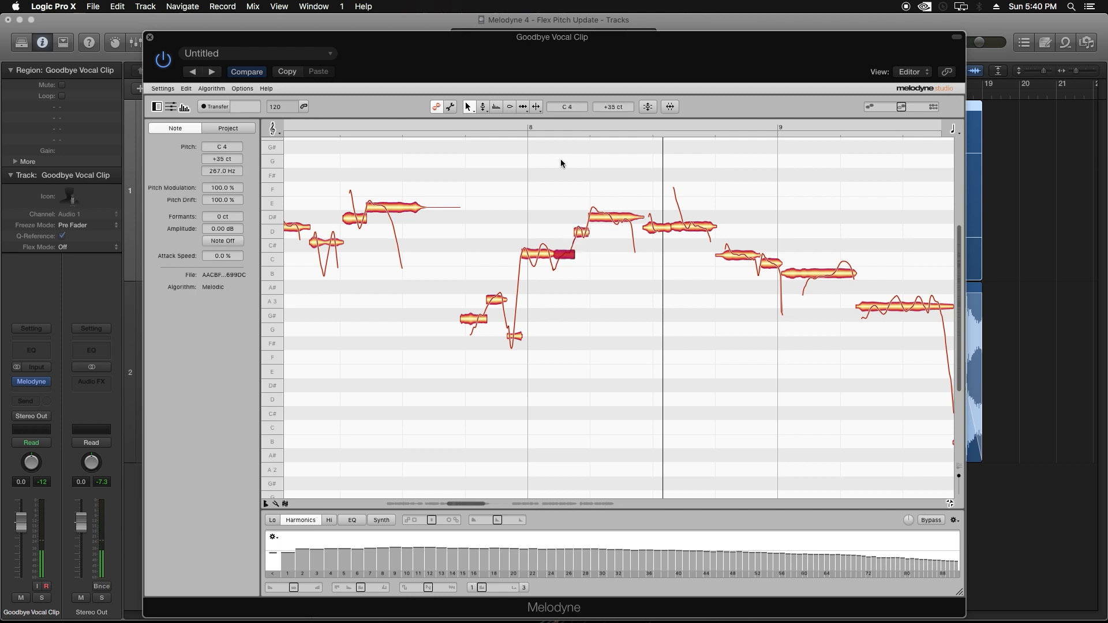
double_click(547, 130)
key("space")
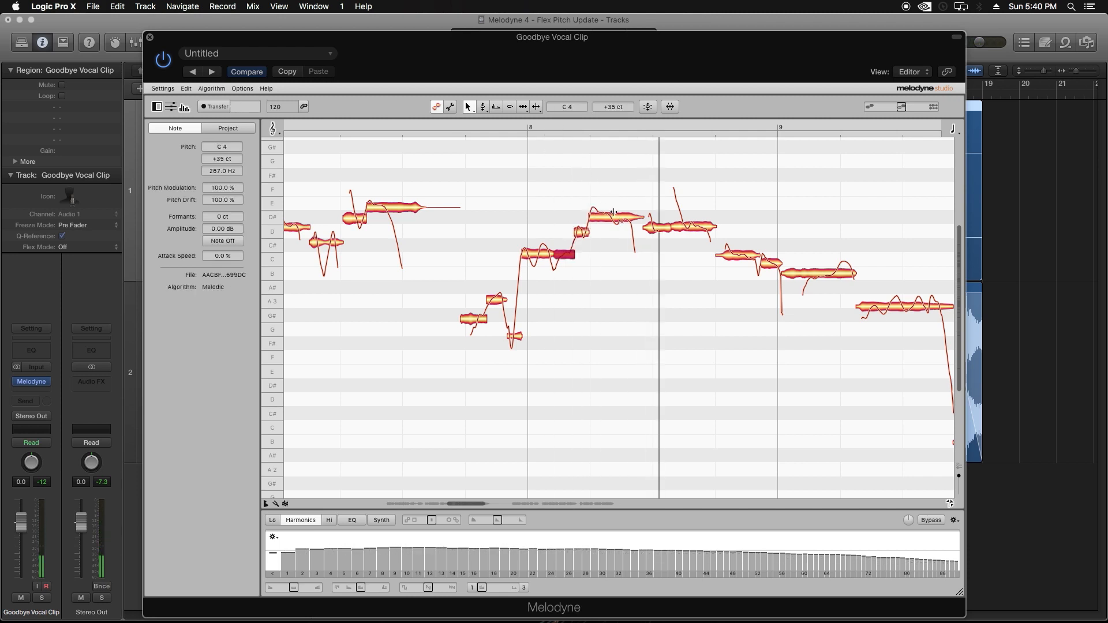
left_click(614, 217)
left_click(612, 204)
double_click(612, 212)
left_click(589, 155)
left_click(582, 123)
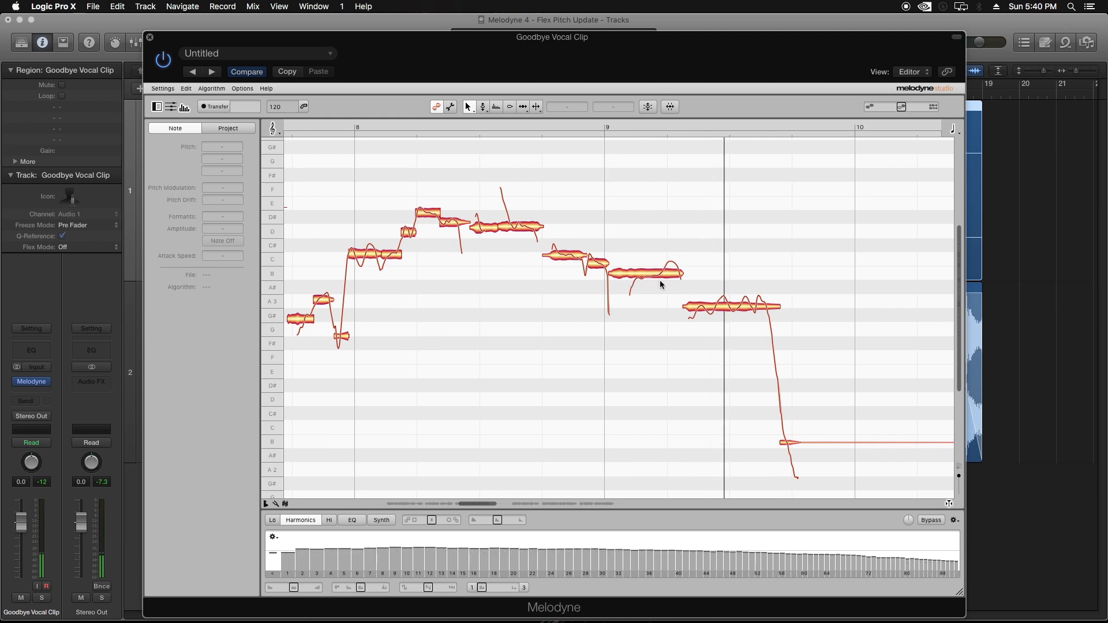
Step: Separate the B3 note after bar 9 where its pitch rises near the end, and replay from bar 9
double_click(662, 266)
left_click(627, 156)
left_click(604, 124)
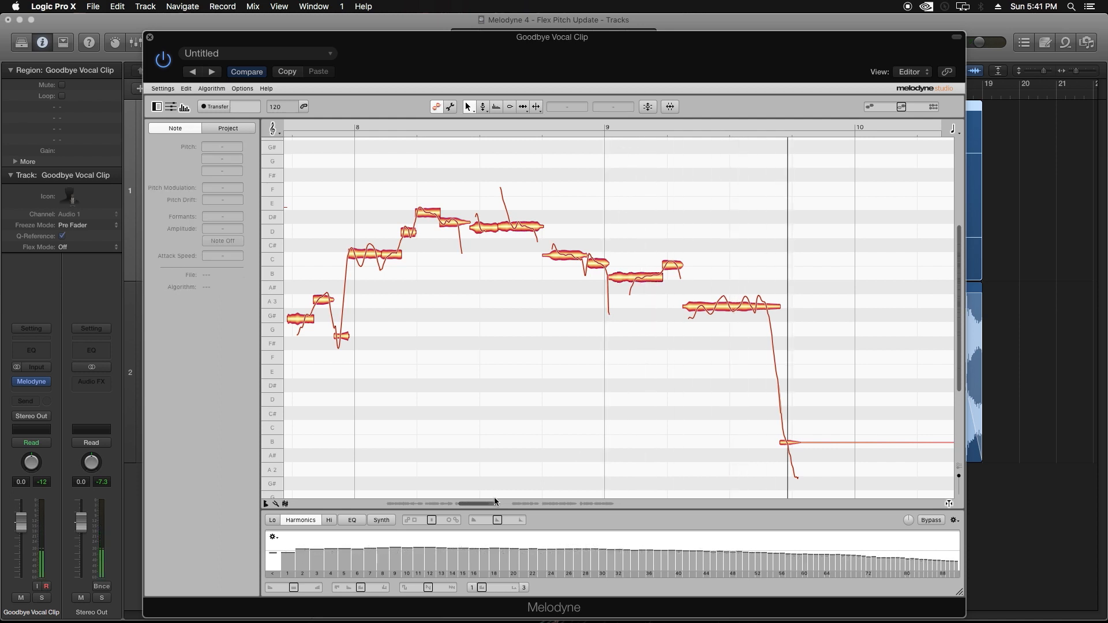
mouse_move(490, 501)
left_mouse_down()
mouse_move(447, 502)
mouse_move(504, 503)
mouse_move(417, 506)
mouse_move(503, 505)
left_mouse_up()
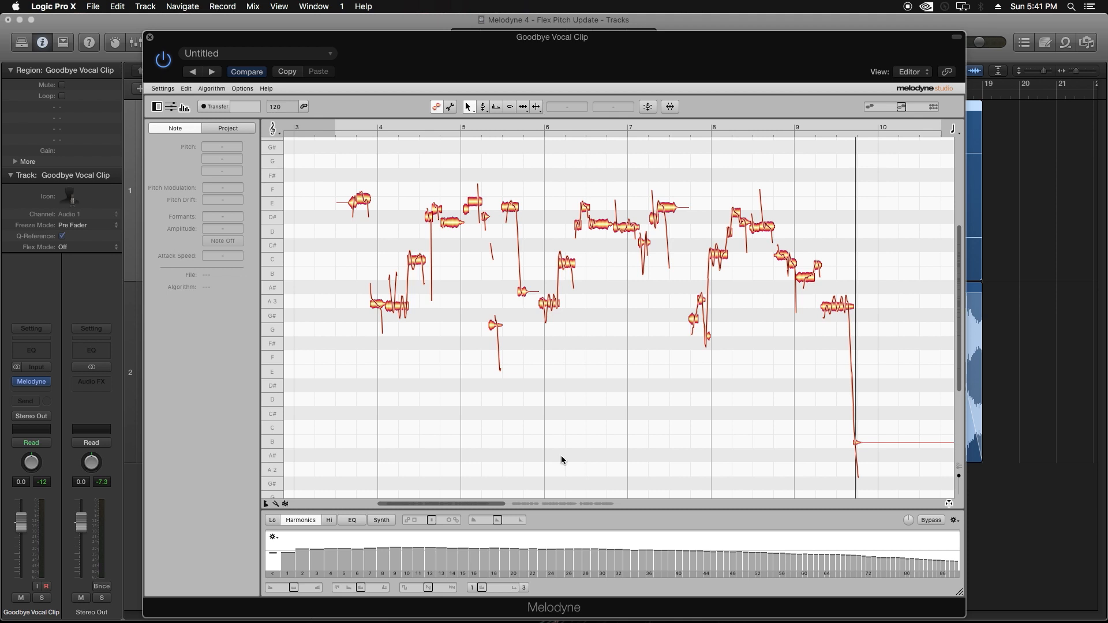
Step: Play the whole separated phrase from before bar 4 through bar 9 to check the note cuts
left_click_drag(499, 503, 421, 503)
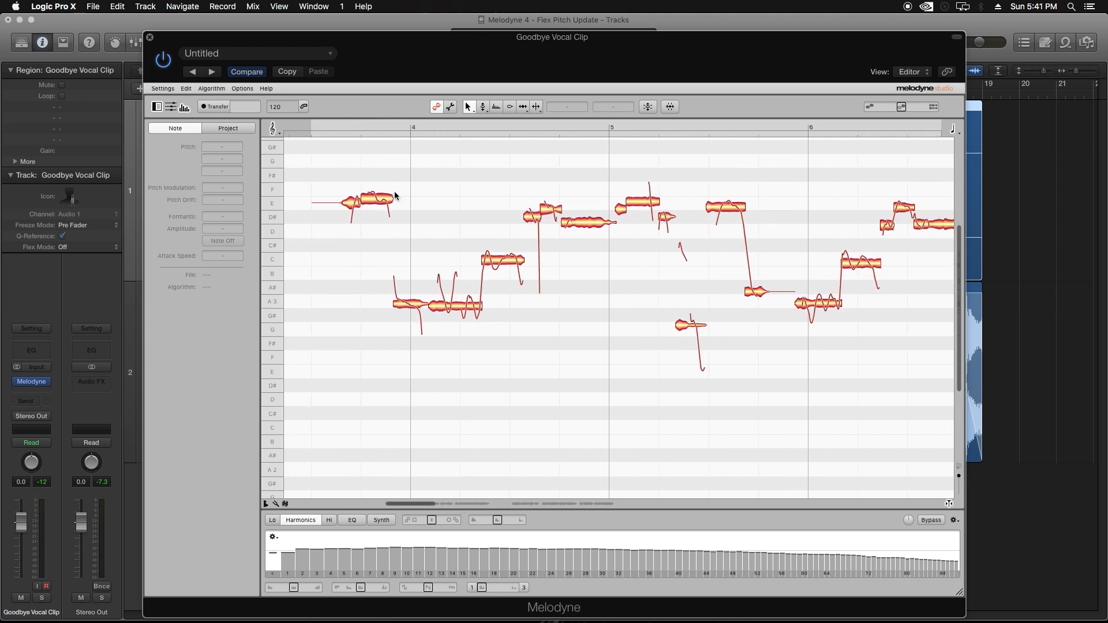
left_click(332, 124)
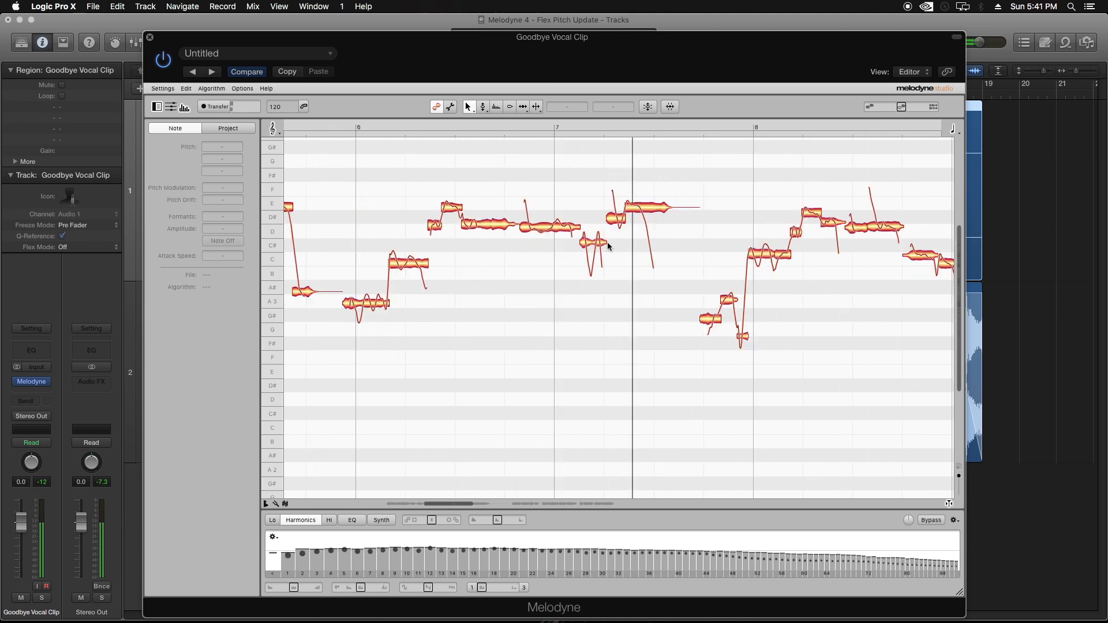
left_click(518, 122)
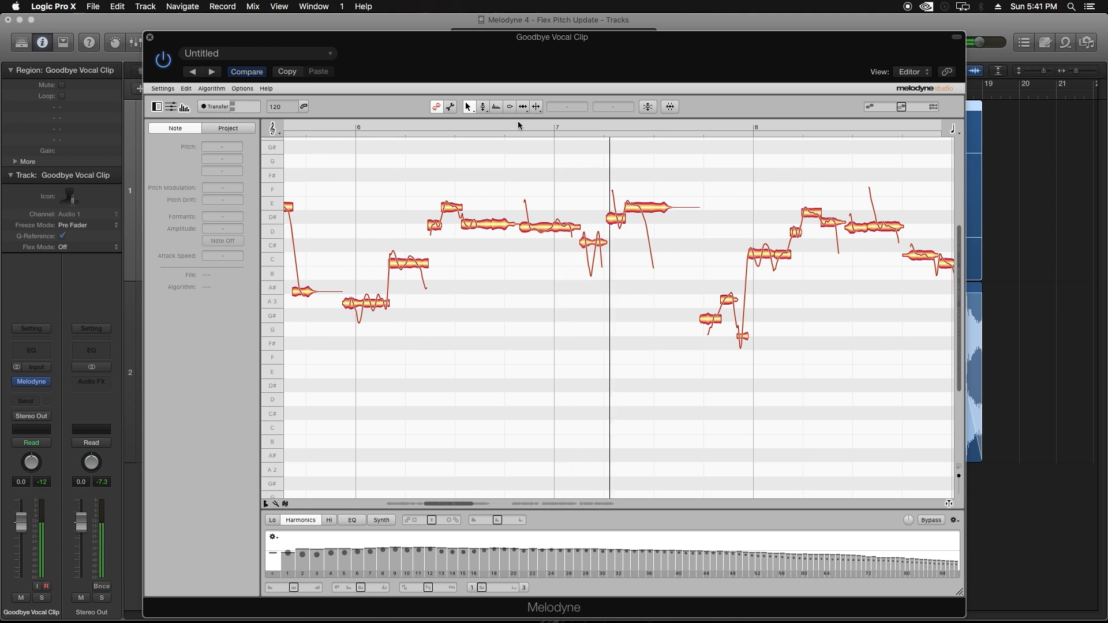
scroll(518, 122, "right", 2)
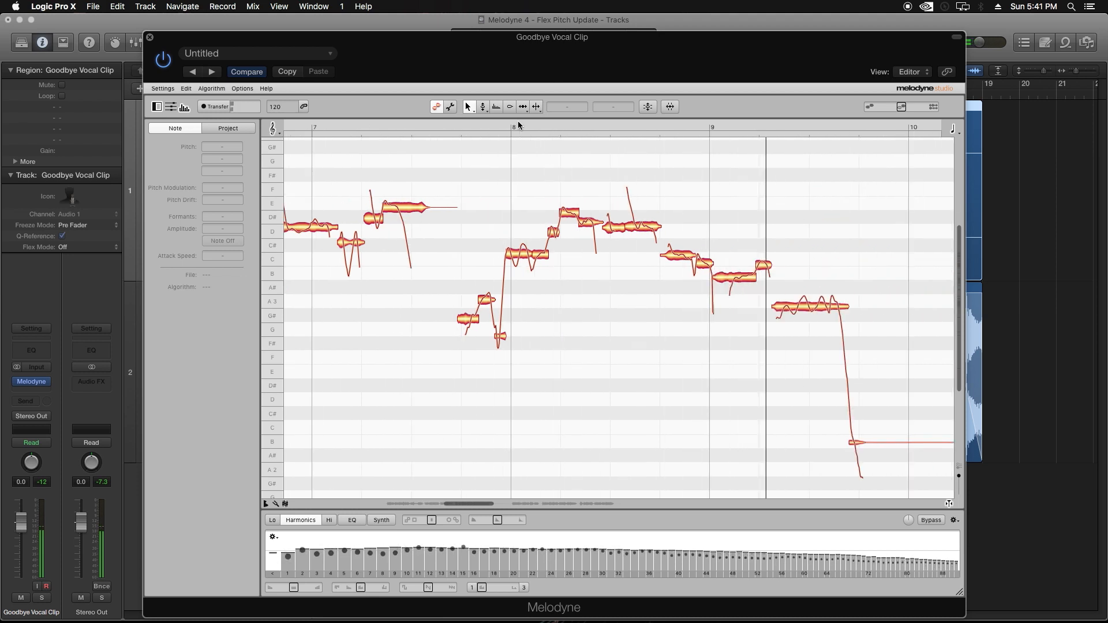
left_click_drag(452, 504, 407, 506)
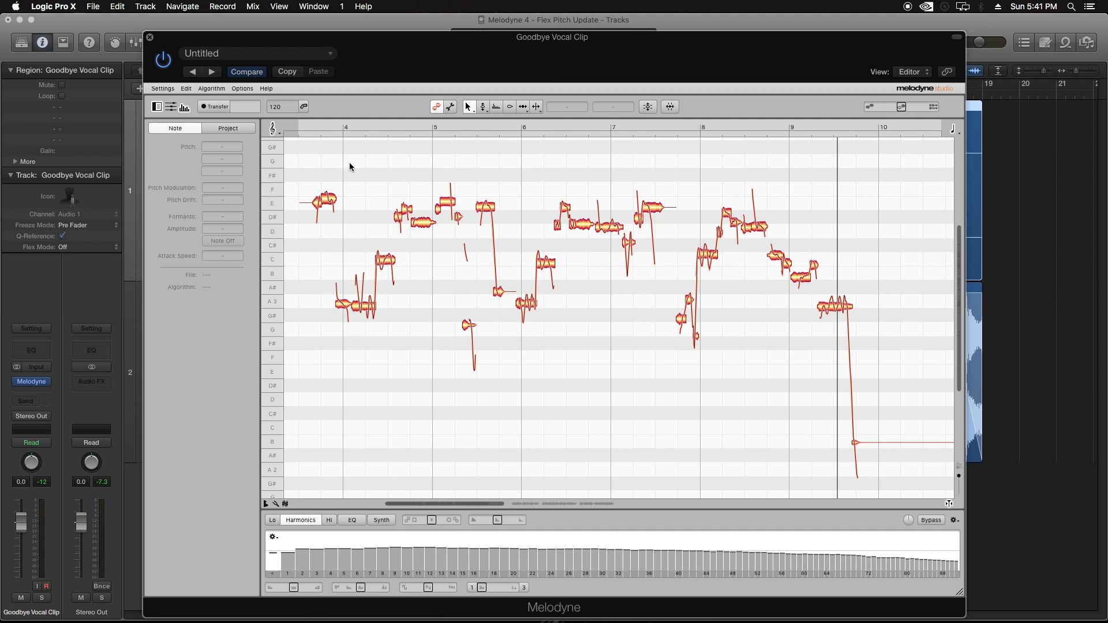
Step: Select the phrase's notes between bars 3 and 10, open the Correct Pitch macro and preview its Pitch Center correction, returning it to 0 %
left_click_drag(300, 160, 842, 425)
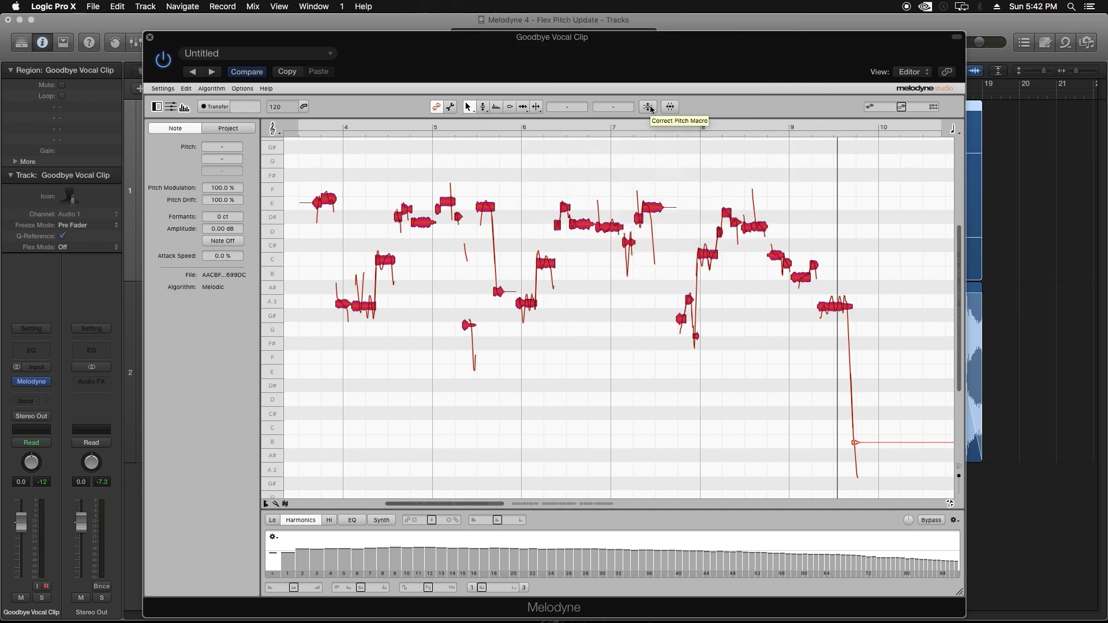
left_click(648, 108)
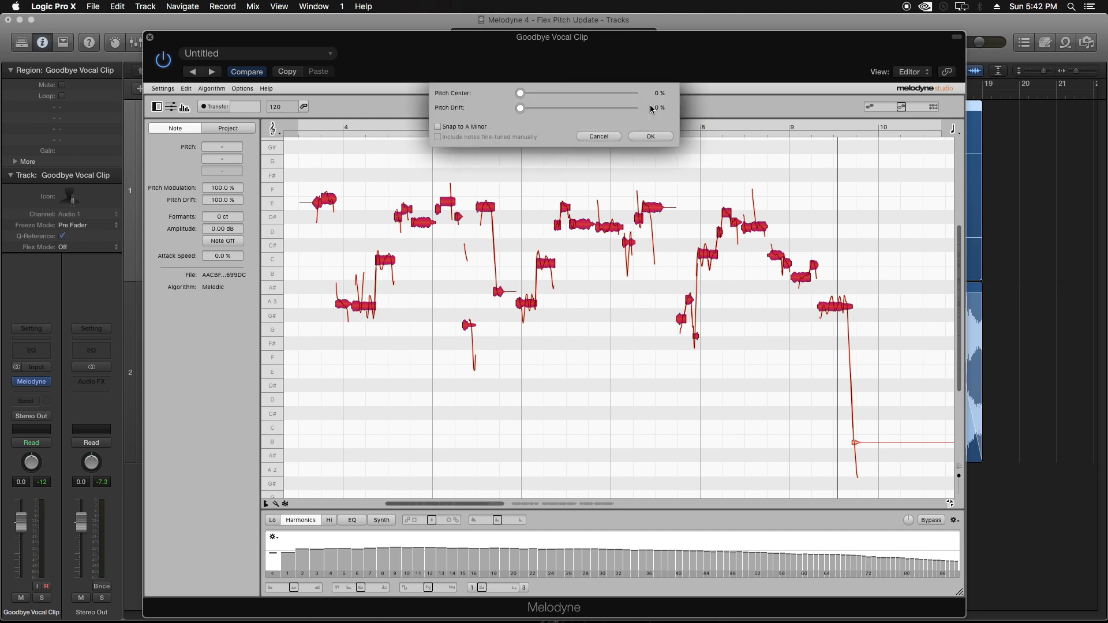
left_click_drag(520, 94, 536, 93)
left_click_drag(604, 109, 686, 117)
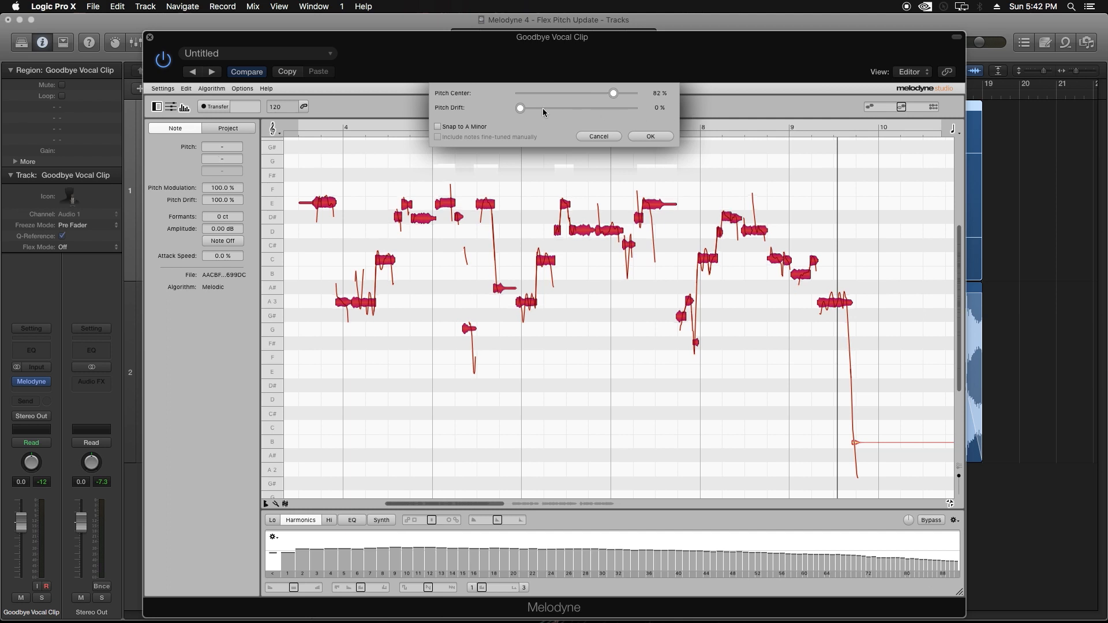
left_click_drag(633, 93, 488, 92)
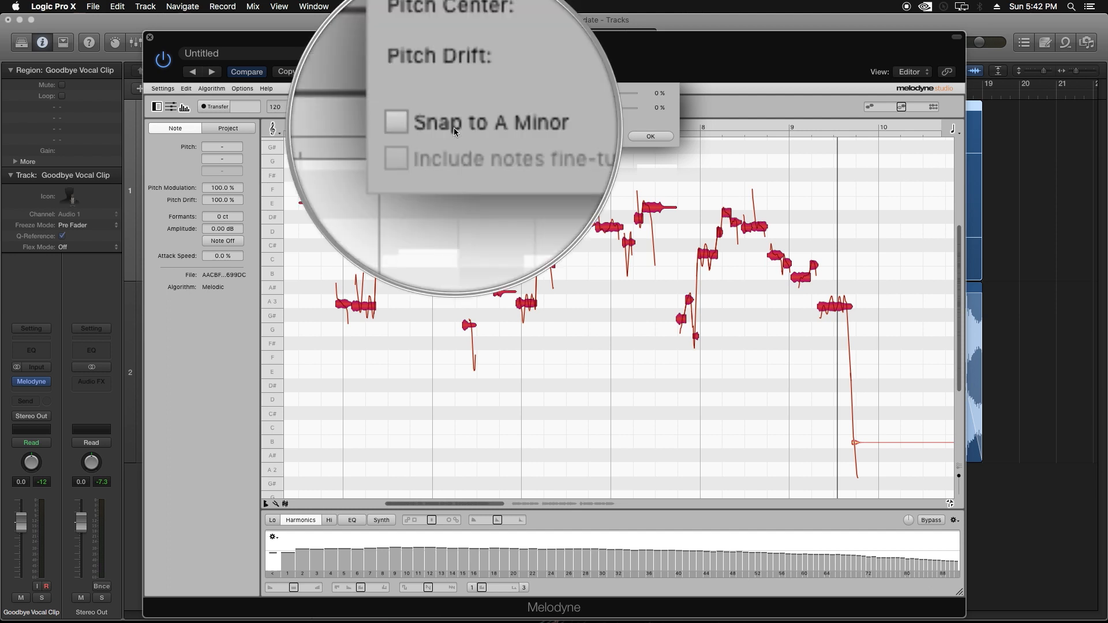
Step: Apply Snap to A Minor with Pitch Center at 100 % and Pitch Drift at 0 % to the selected notes, and play the phrase
left_click(453, 126)
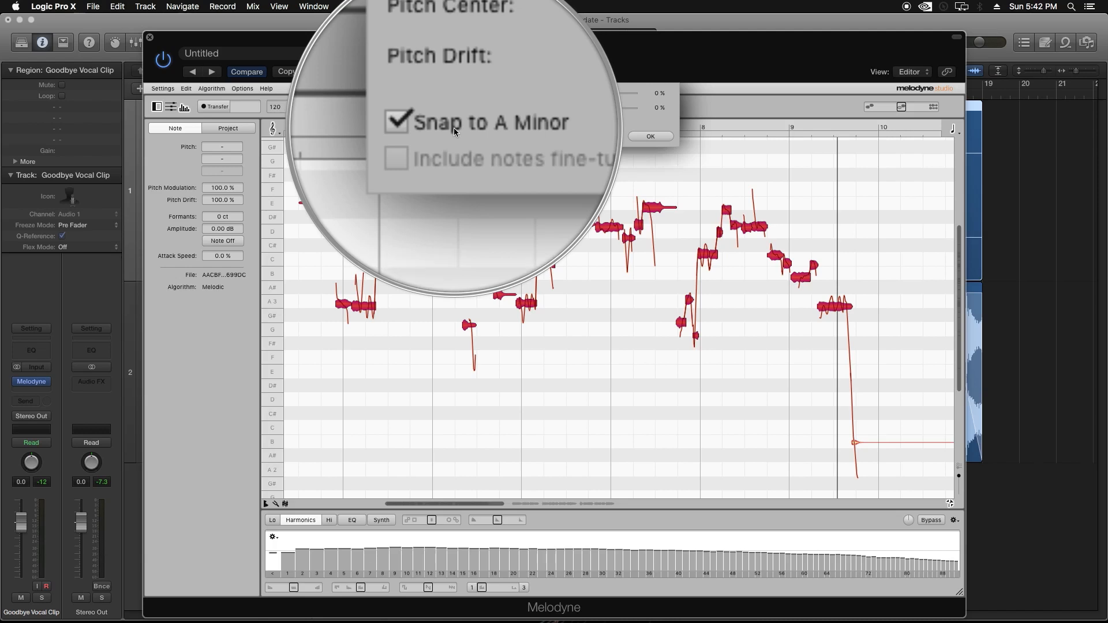
left_click(453, 127)
left_click(453, 127)
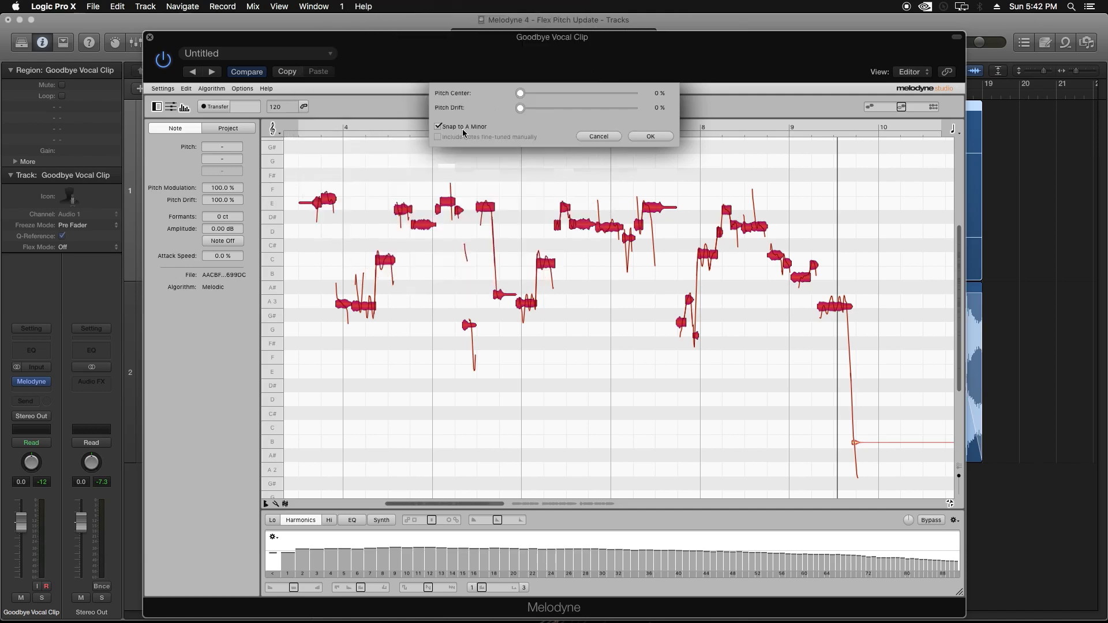
left_click_drag(532, 93, 670, 98)
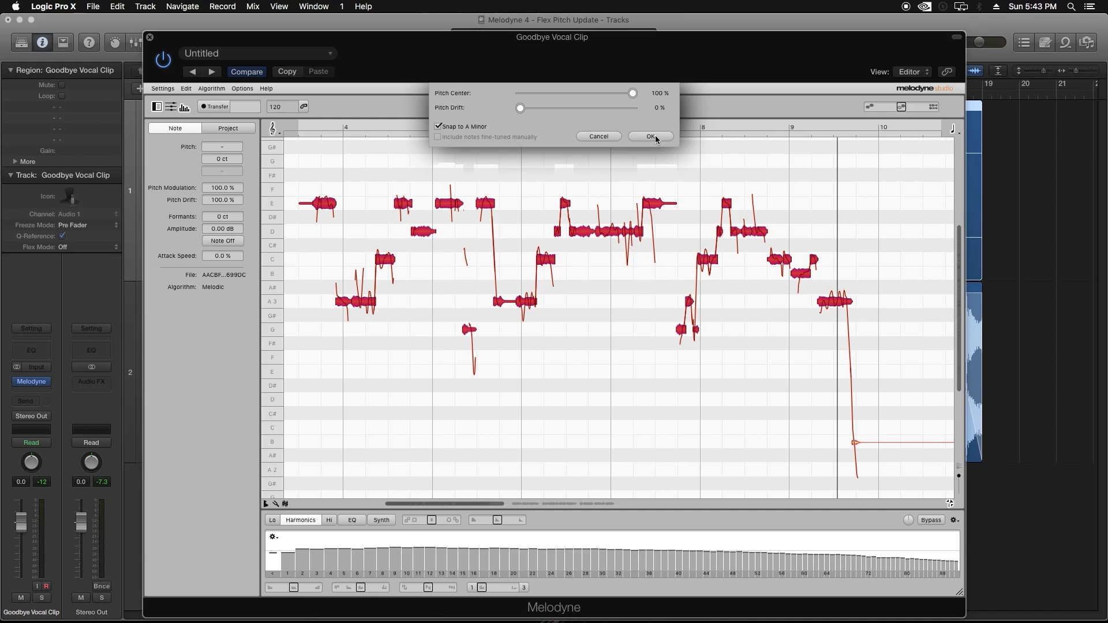
mouse_move(520, 110)
left_mouse_down()
mouse_move(597, 110)
mouse_move(507, 111)
mouse_move(667, 111)
mouse_move(520, 109)
left_mouse_up()
mouse_move(522, 110)
left_mouse_down()
mouse_move(531, 111)
mouse_move(503, 112)
left_mouse_up()
left_click(638, 138)
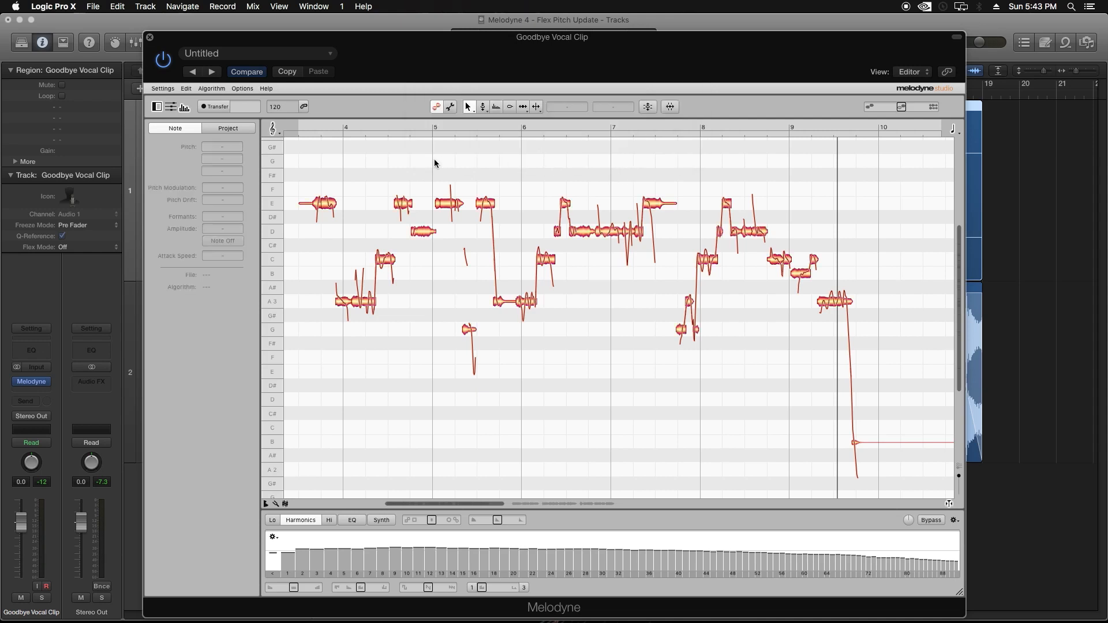
left_click(306, 123)
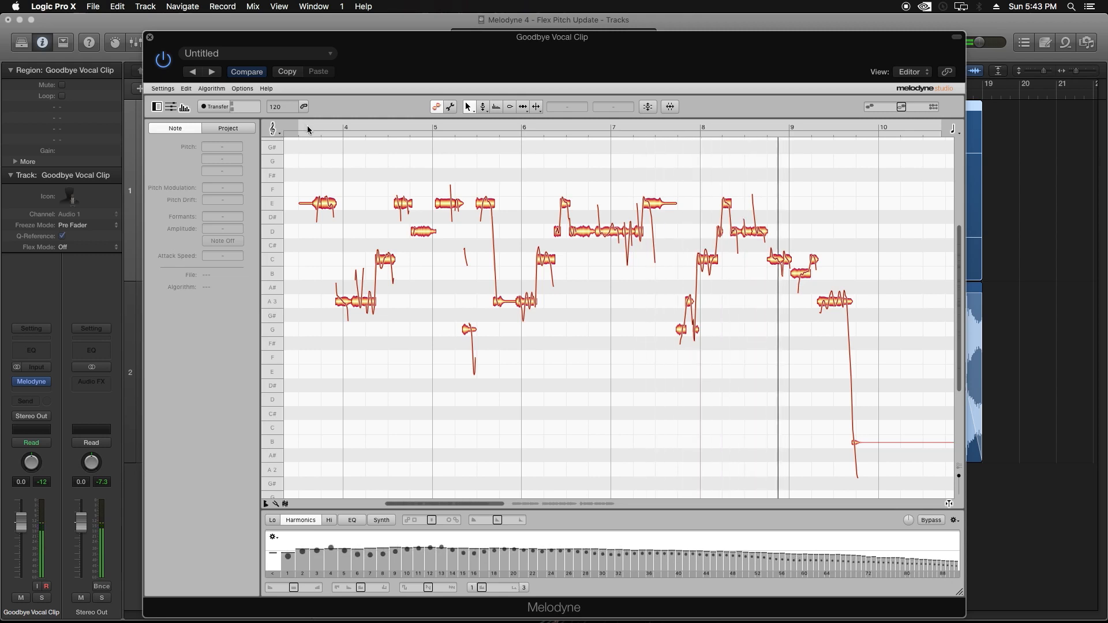
key("space")
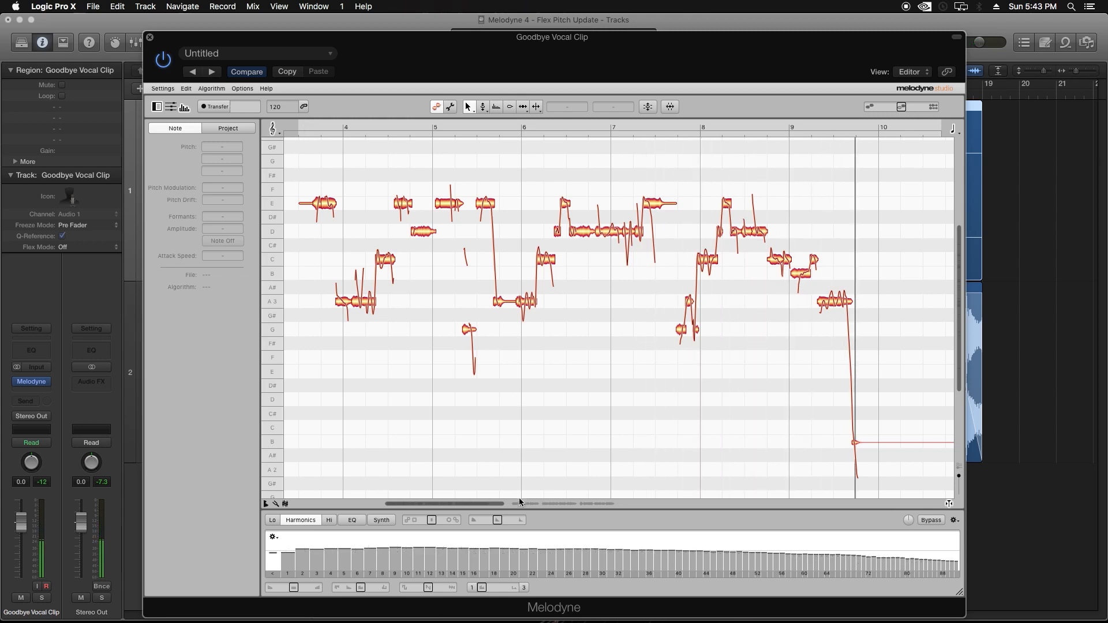
Step: Lower the phrase's opening note before bar 4 to D#4 and replay it
left_click_drag(489, 504, 413, 506)
double_click(368, 123)
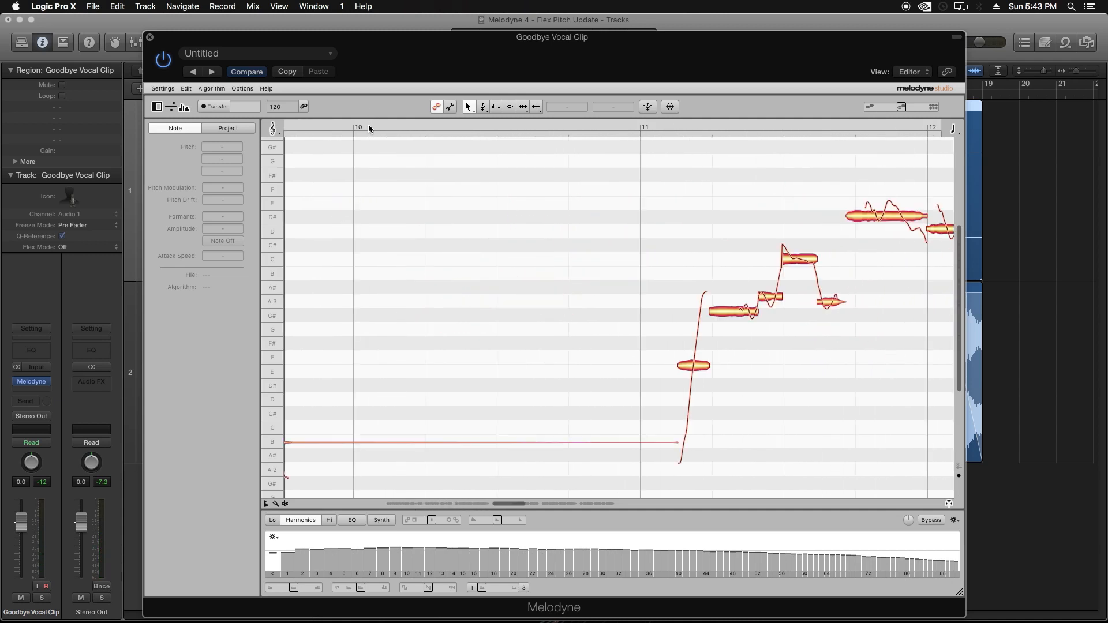
left_click_drag(402, 505, 393, 504)
left_click_drag(447, 207, 447, 221)
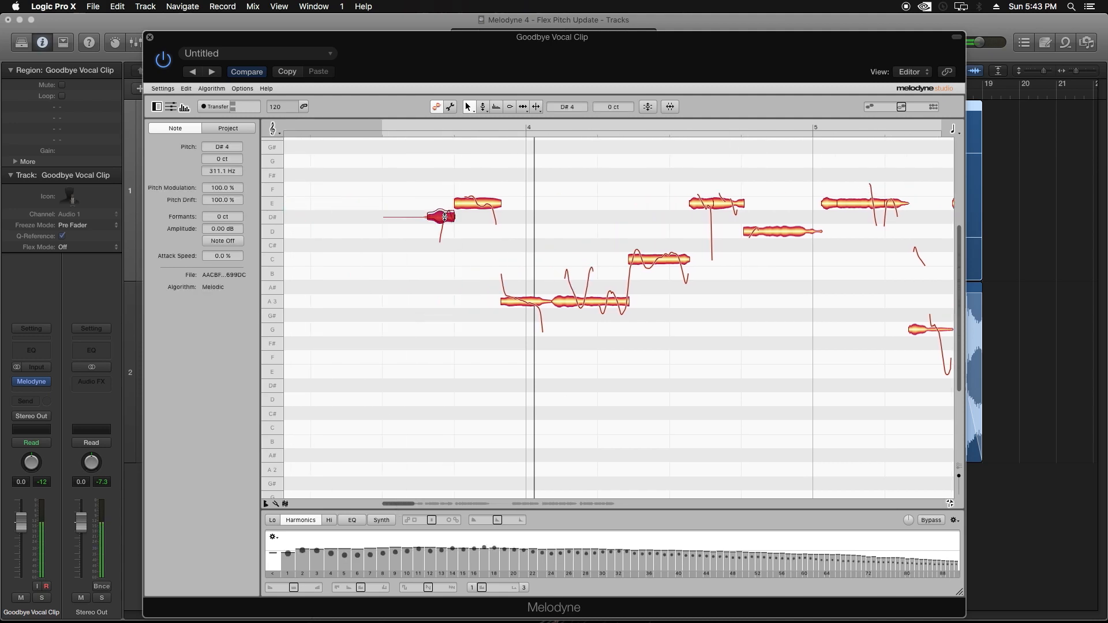
left_click(417, 122)
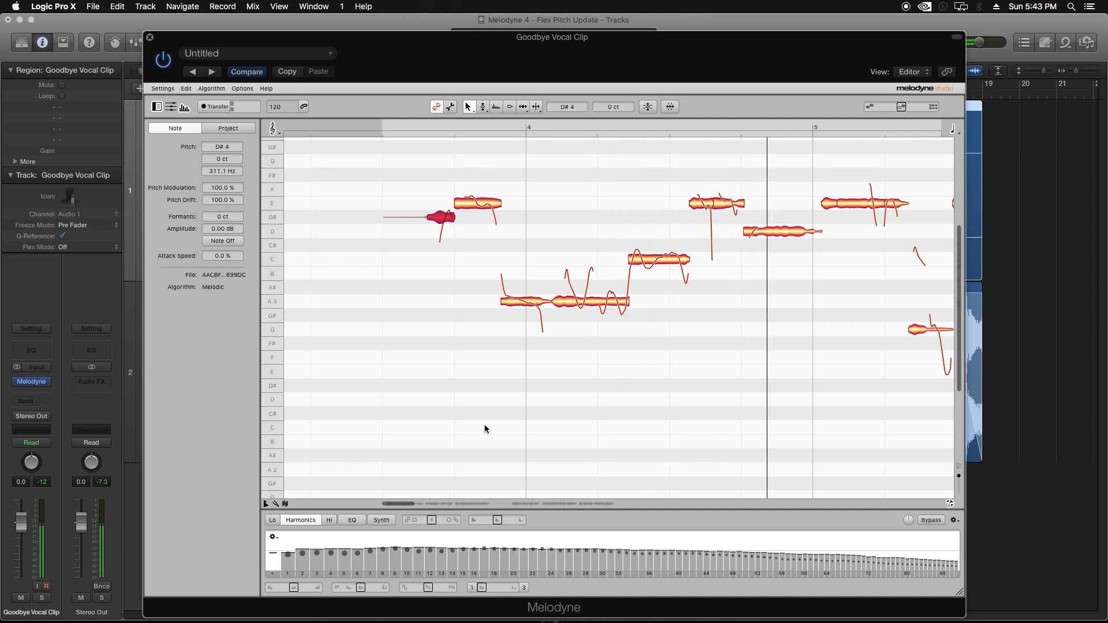
Step: Lower the first of the two E4 notes between bars 4 and 5 to D#4, and replay the passage
left_click_drag(401, 503, 408, 497)
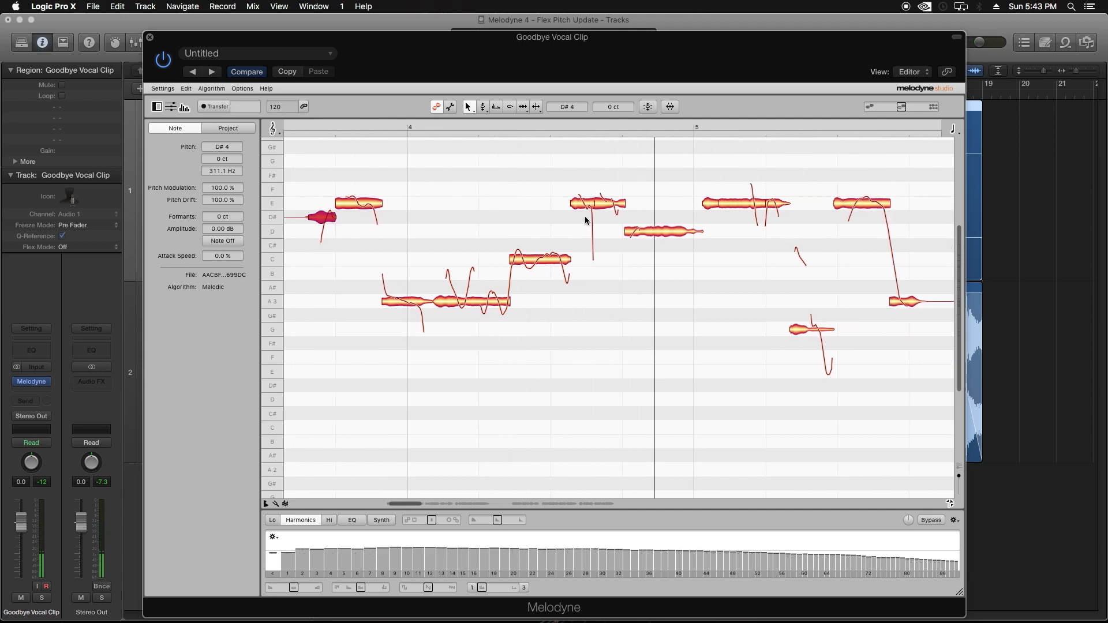
left_click(555, 122)
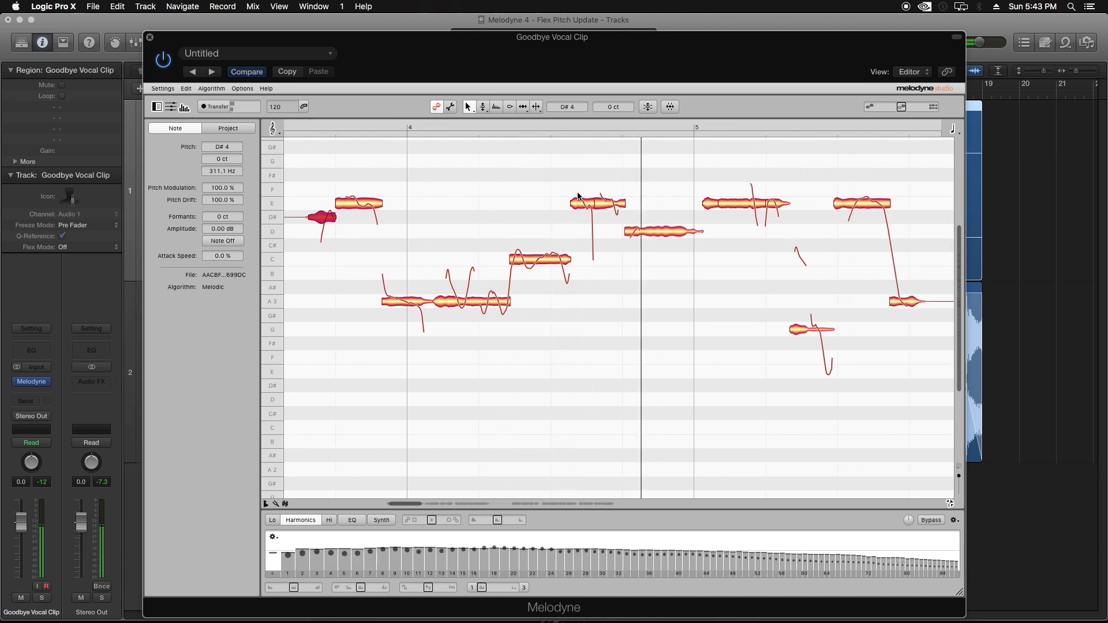
left_click_drag(580, 204, 580, 218)
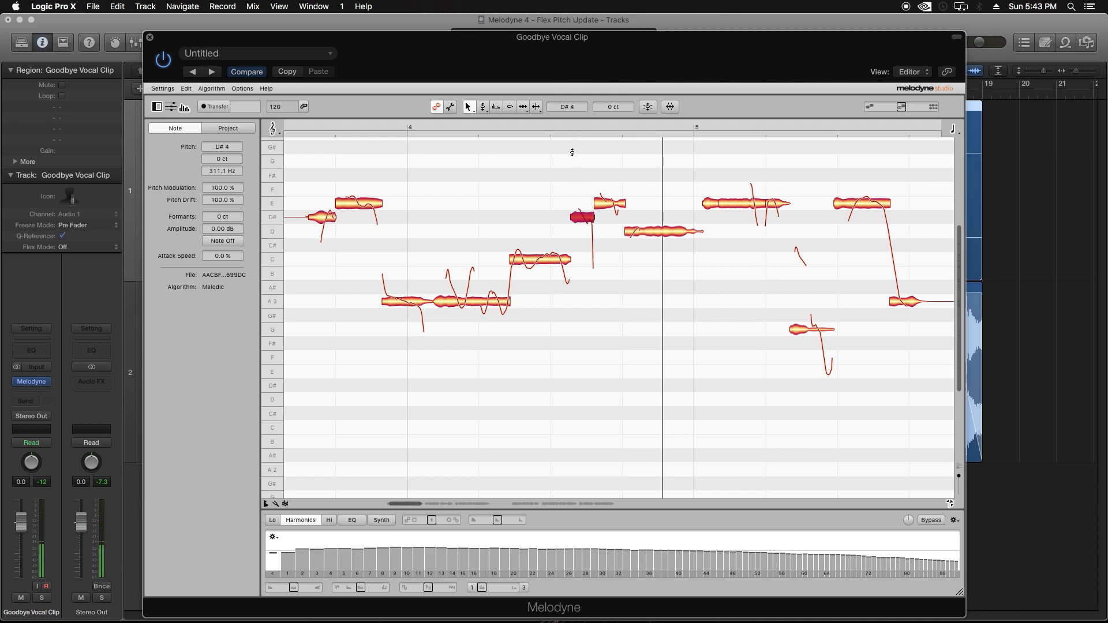
left_click(550, 125)
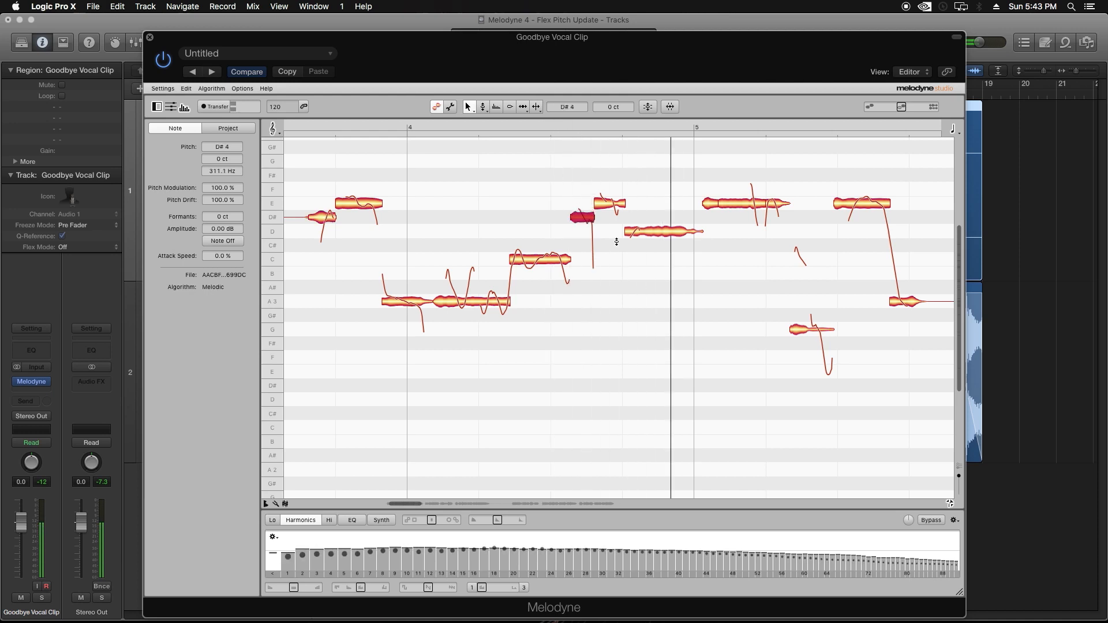
Step: Lower the short E4 note just after bar 5 to D4 and replay the passage
left_click_drag(712, 211, 712, 239)
left_click(615, 124)
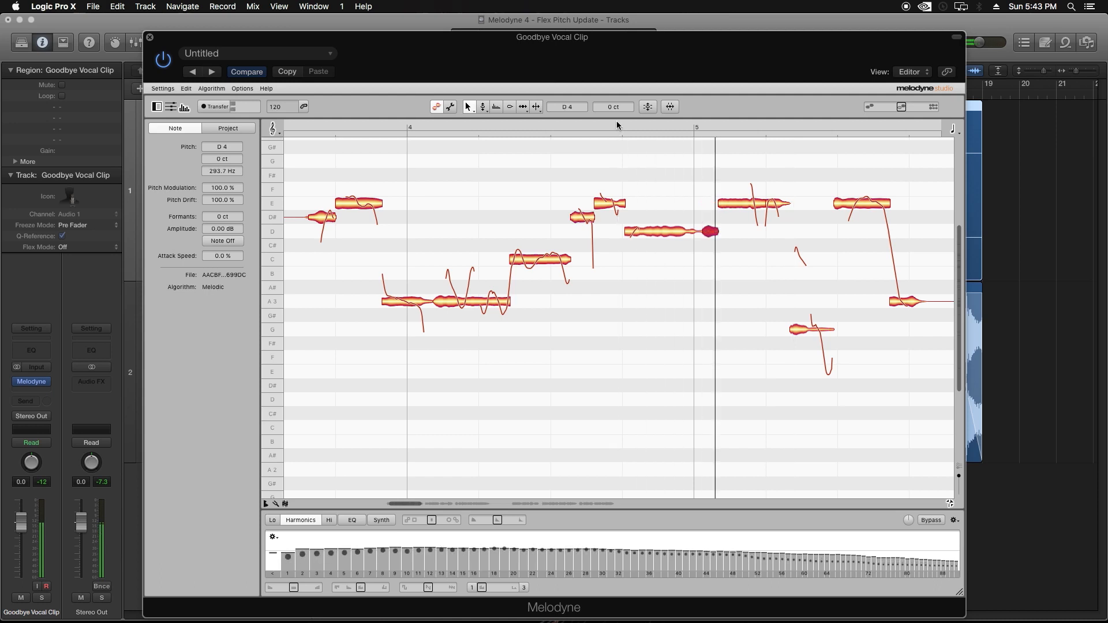
left_click_drag(411, 503, 423, 504)
left_click(486, 122)
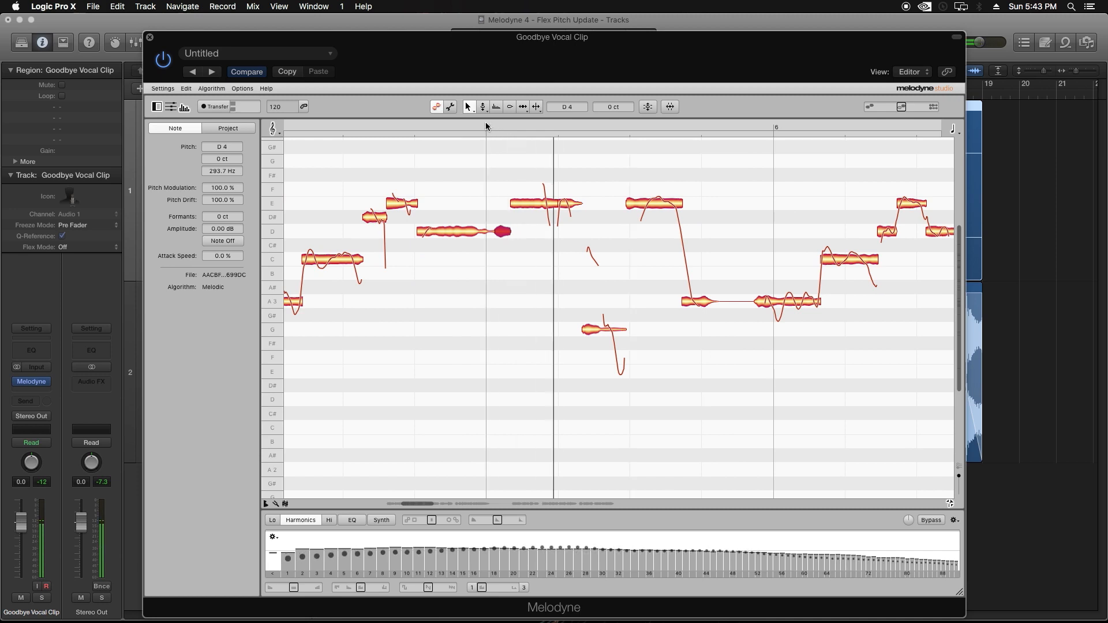
Step: Lower the remaining two pieces of the E4 note following bar 5 to D4, replaying after each change
left_click_drag(540, 208, 540, 236)
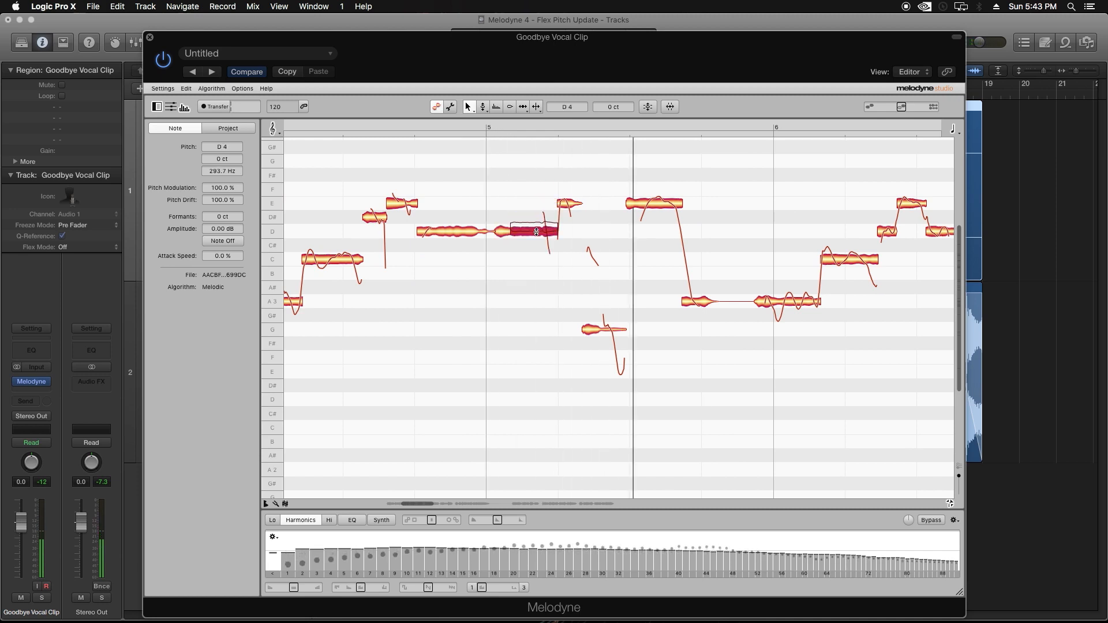
left_click(480, 122)
left_click_drag(573, 212, 572, 232)
left_click(476, 123)
key("space")
left_click(507, 123)
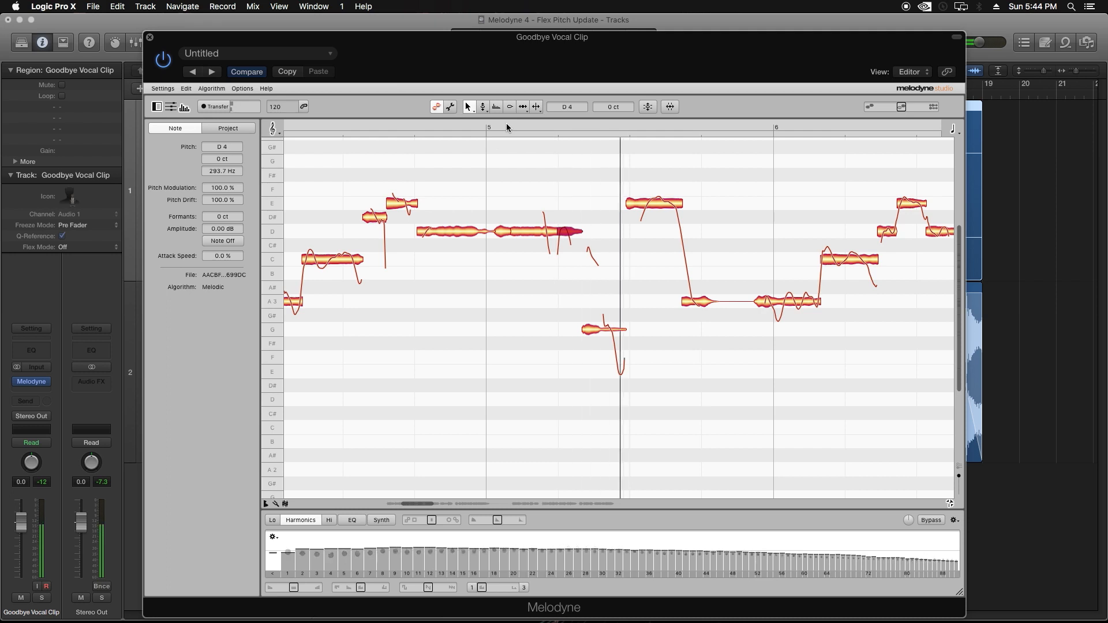
Step: Lower the short D4 note with the steep pitch dips after bar 7 to C4
left_click_drag(421, 502, 451, 503)
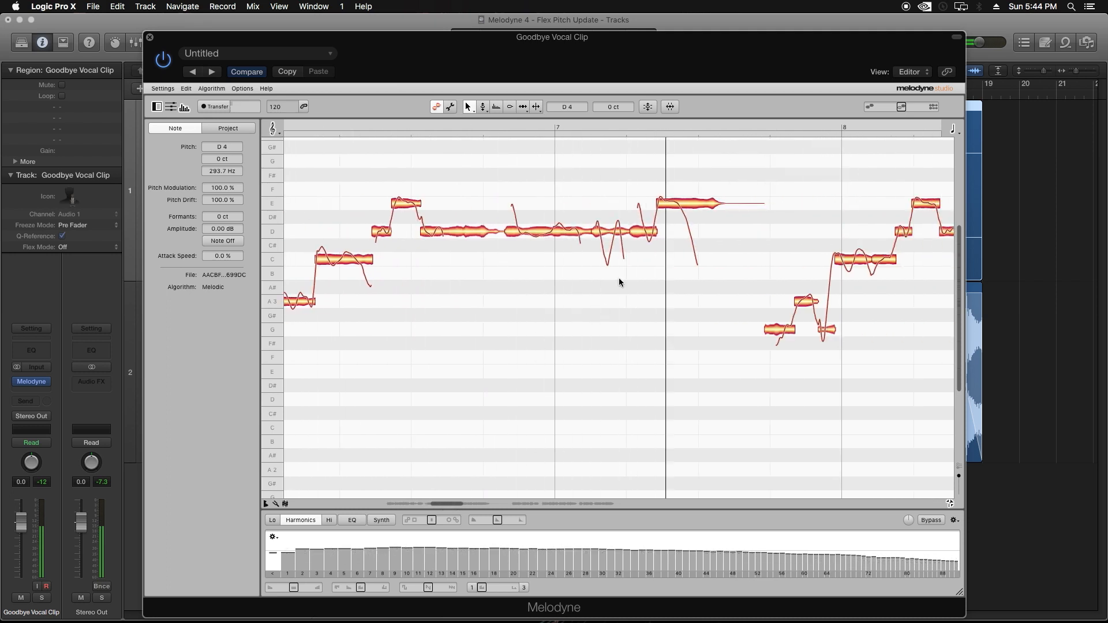
left_click_drag(598, 232, 598, 259)
key("space")
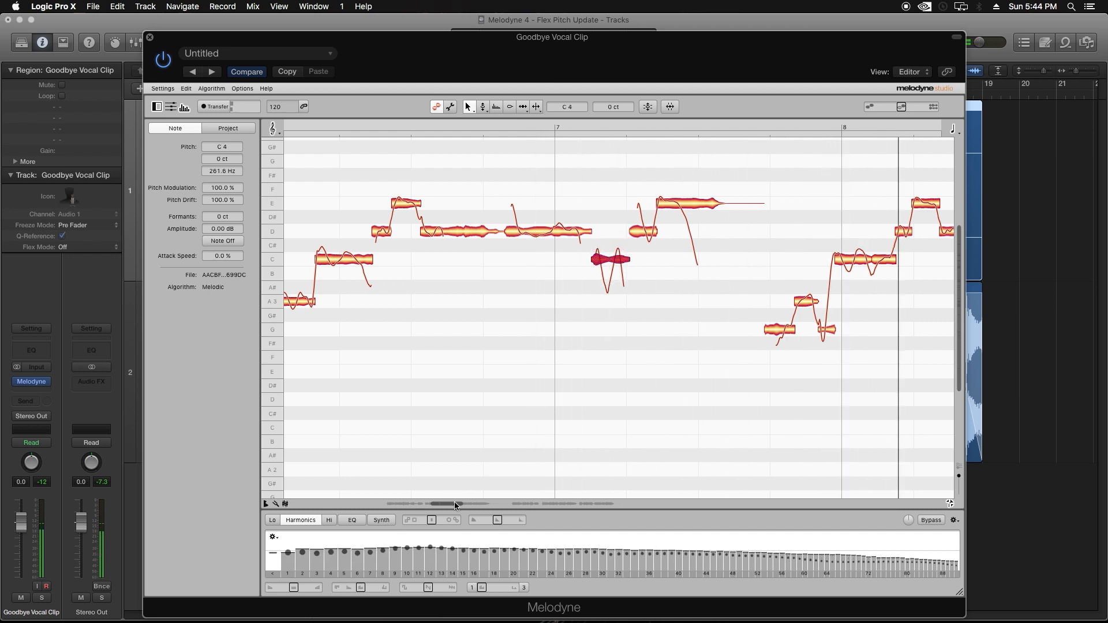
Step: Raise the short D4 note after bar 8, just before the E4 note, to D#4 and replay from before bar 8
left_click(437, 127)
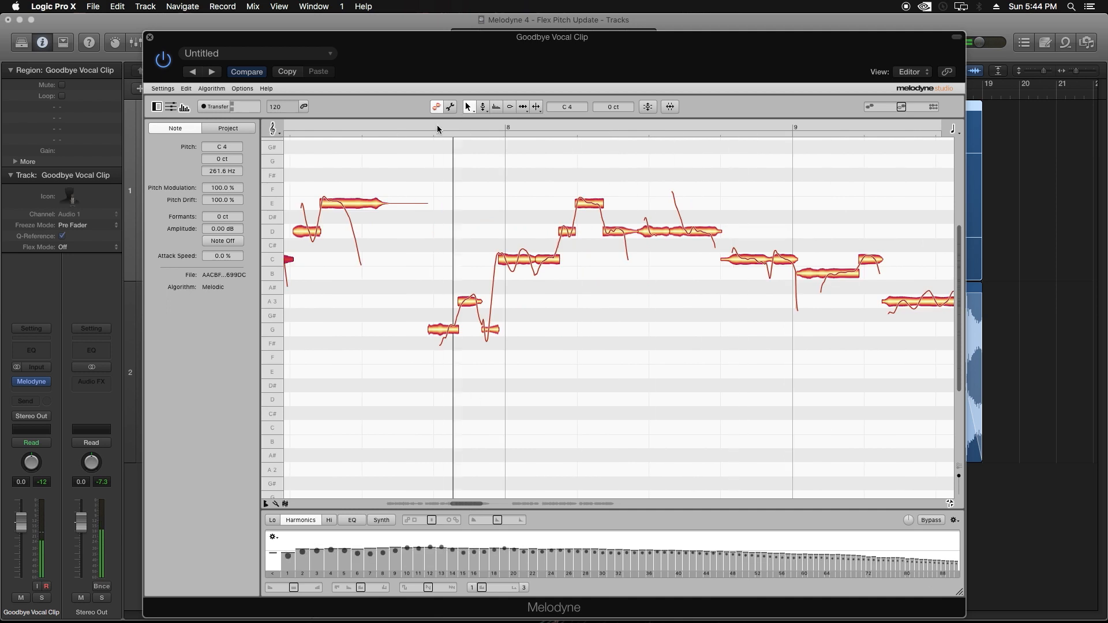
key("space")
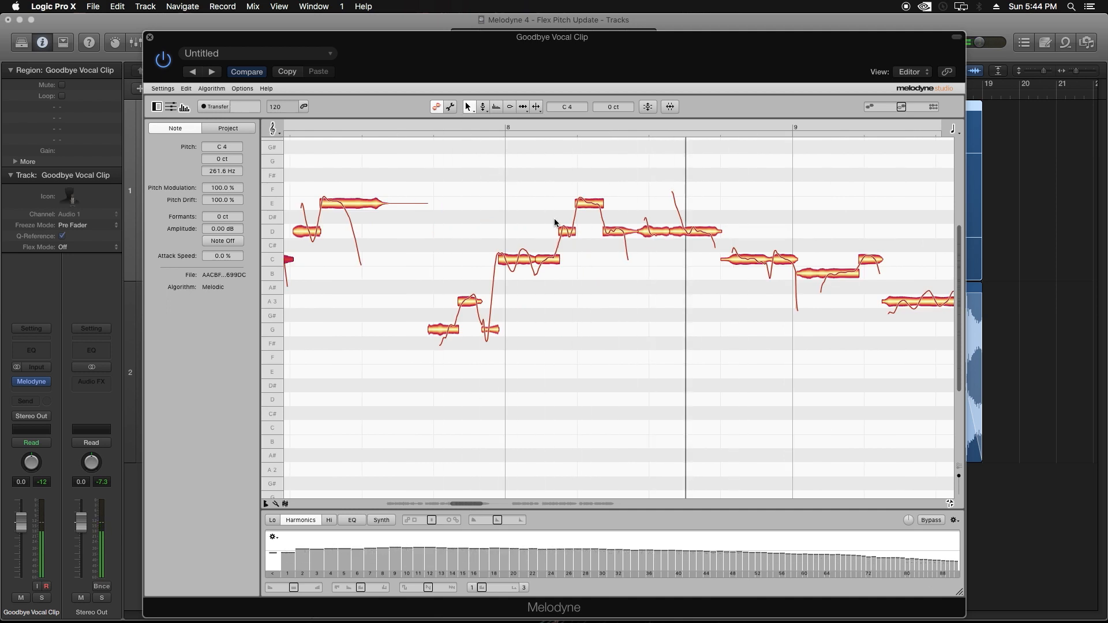
left_click_drag(568, 232, 569, 217)
left_click(498, 172)
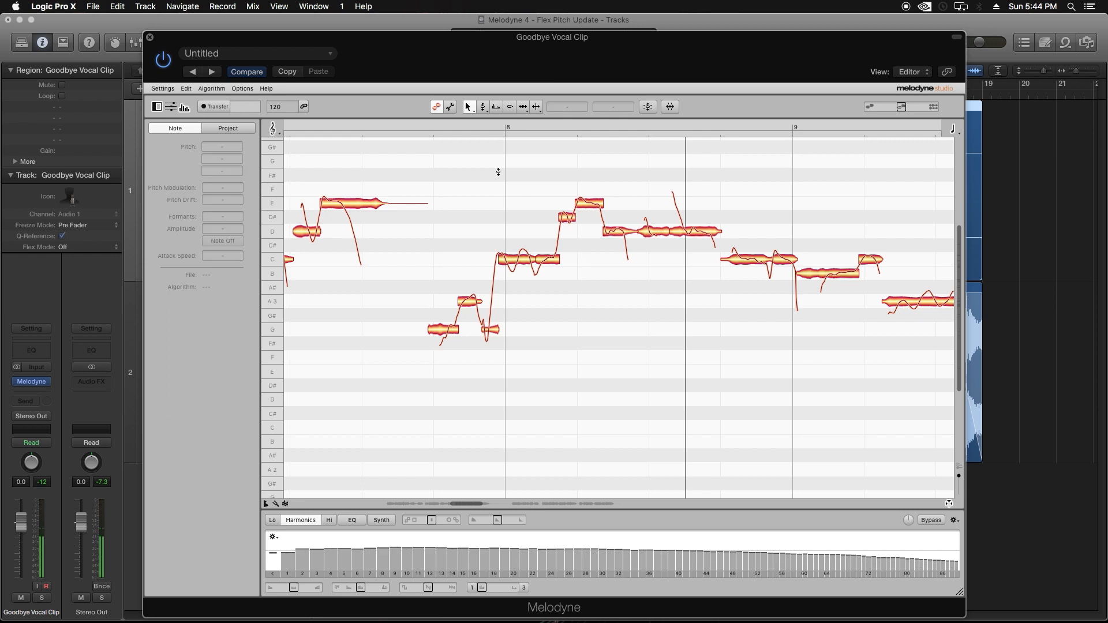
left_click(427, 127)
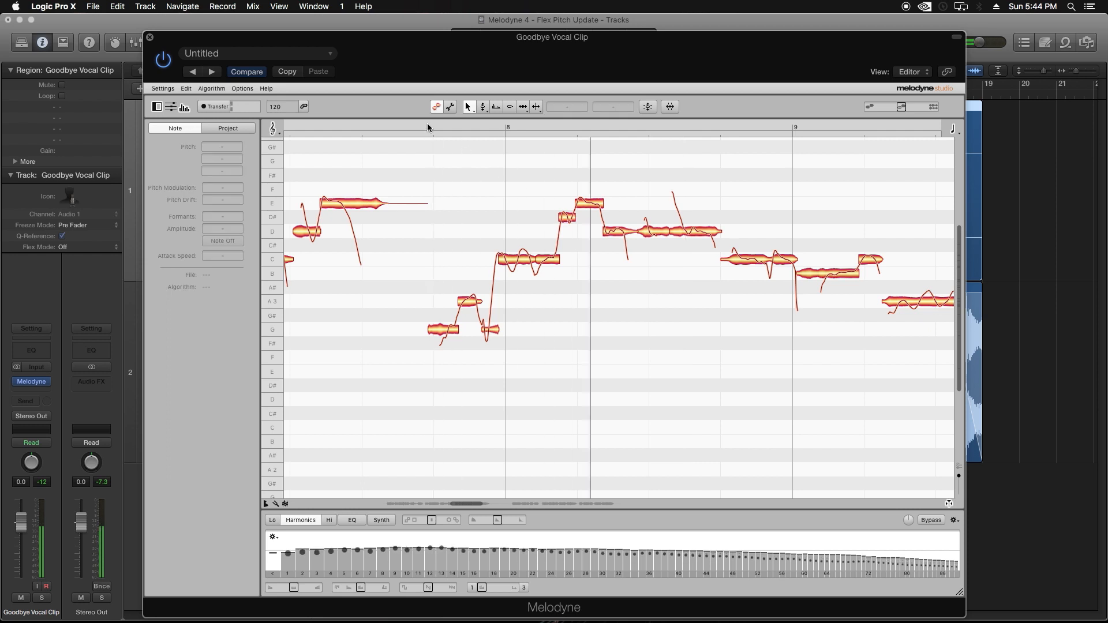
left_click_drag(556, 177, 580, 224)
left_click(584, 231)
left_click(584, 229)
left_click_drag(560, 186, 580, 223)
left_click(581, 224)
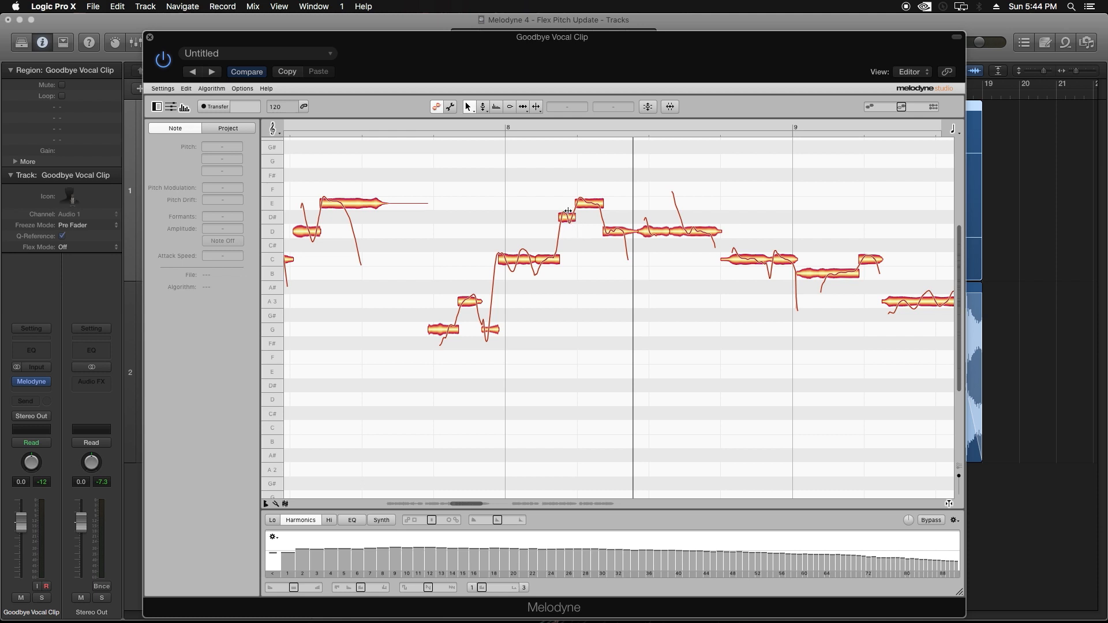
Step: Audition the short D#4 note after bar 8 and play the passage from before bar 8
left_click(567, 220)
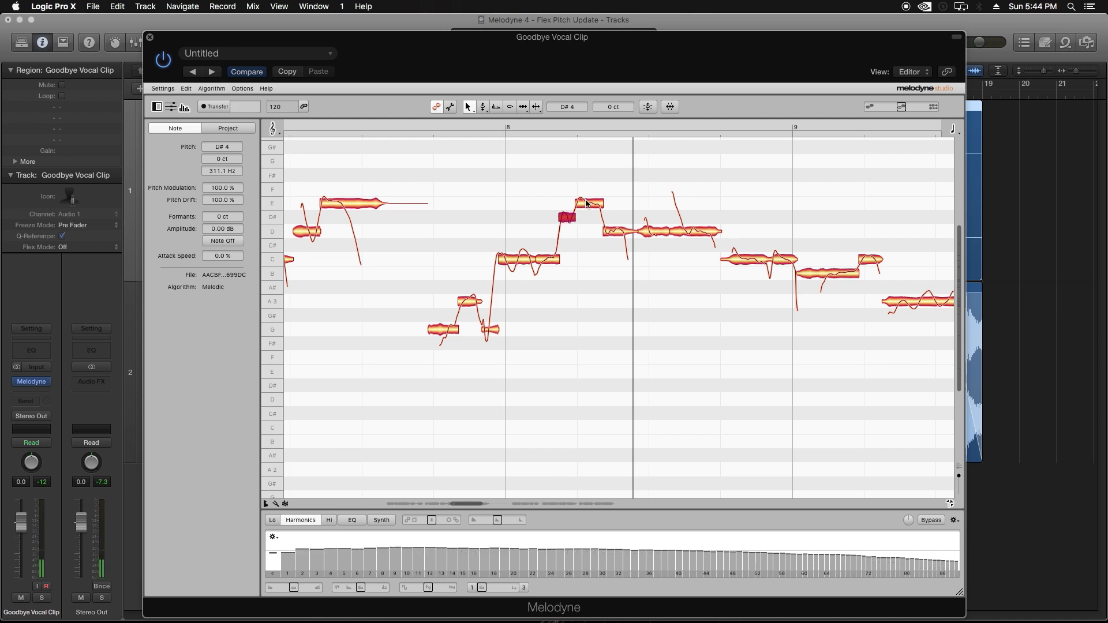
left_click(582, 242)
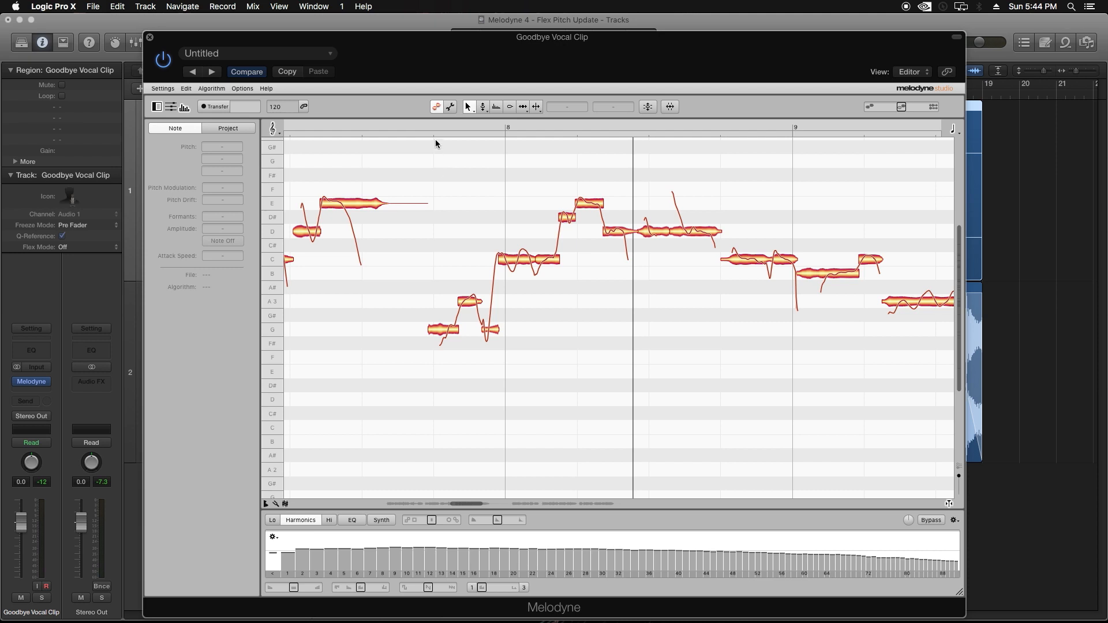
left_click(427, 120)
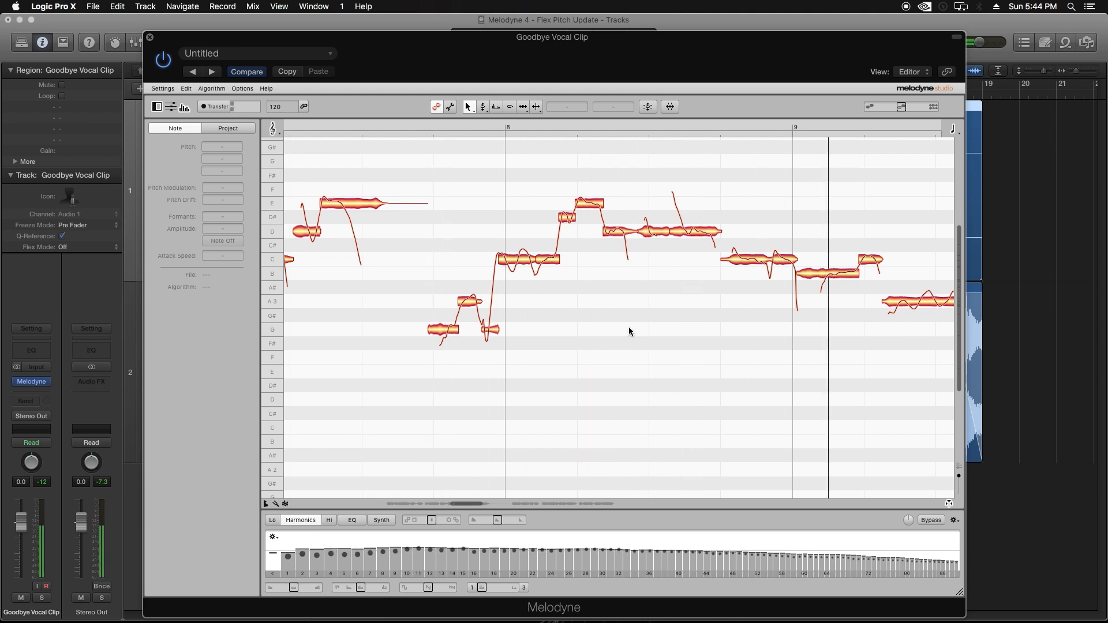
Step: Lower the short C4 note just before bar 9 to B3 and replay it
left_click(692, 121)
key("space")
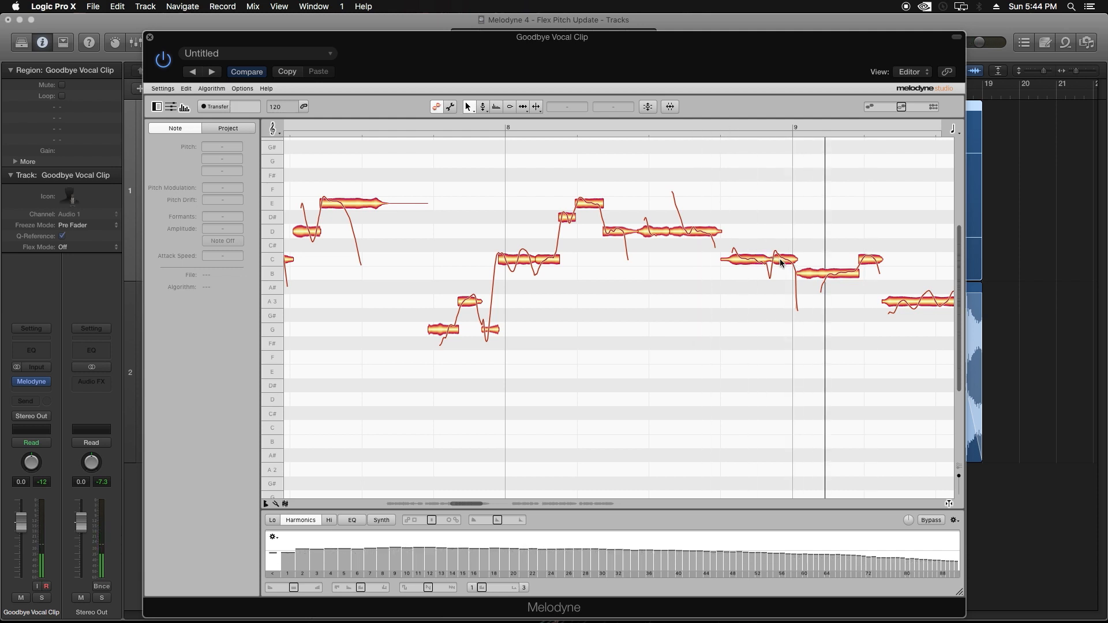
left_click_drag(780, 263, 780, 276)
left_click(697, 121)
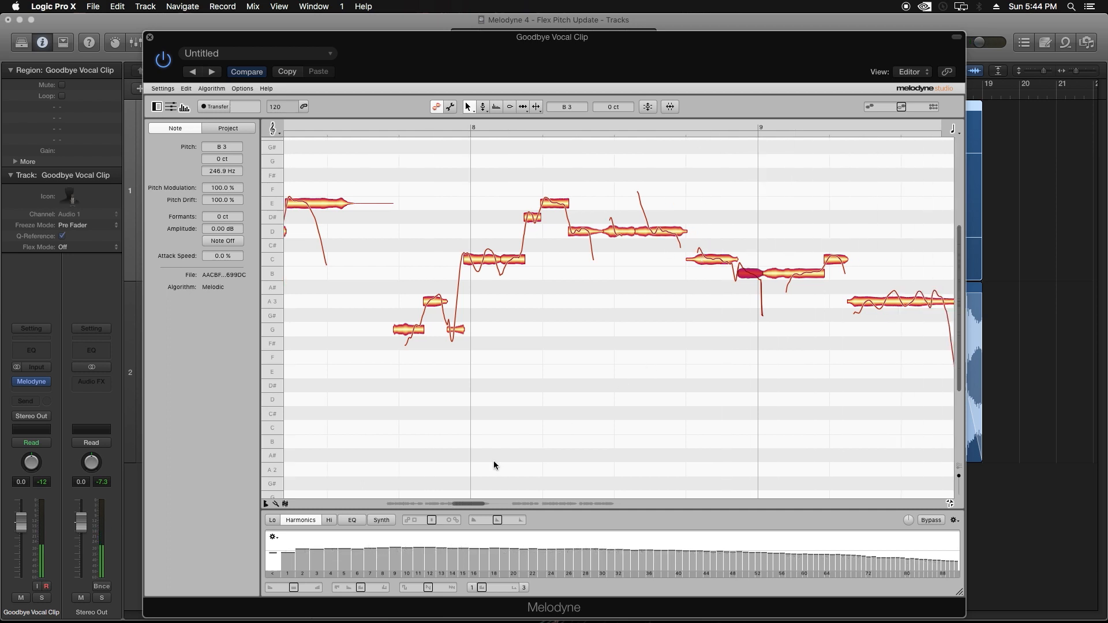
Step: Play the whole first vocal section from before bar 4
left_click_drag(454, 503, 415, 501)
left_click(421, 465)
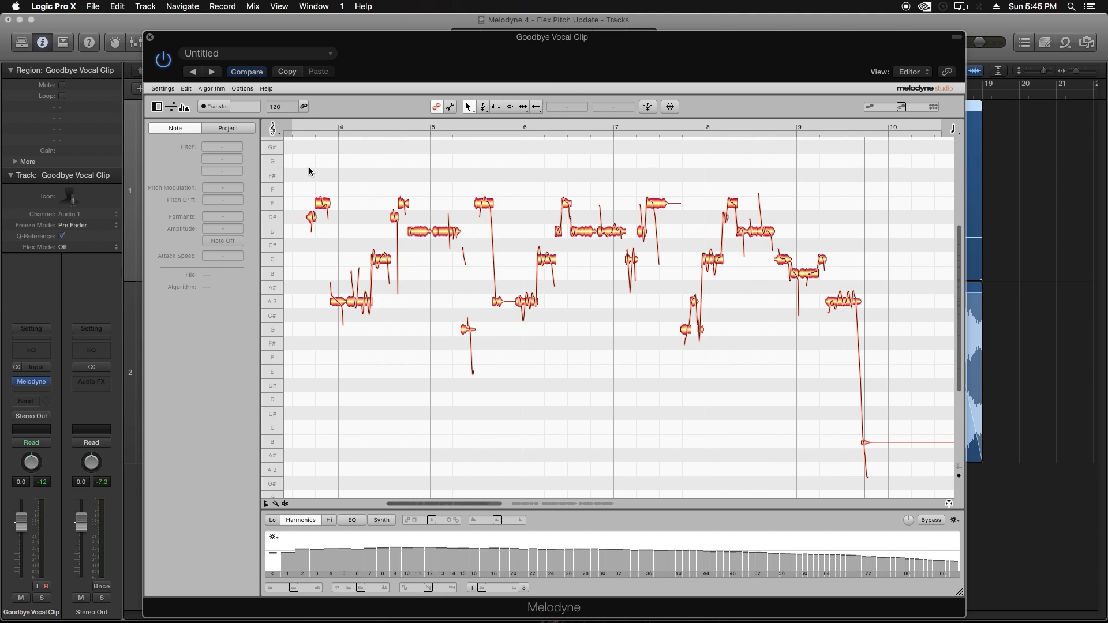
left_click(309, 128)
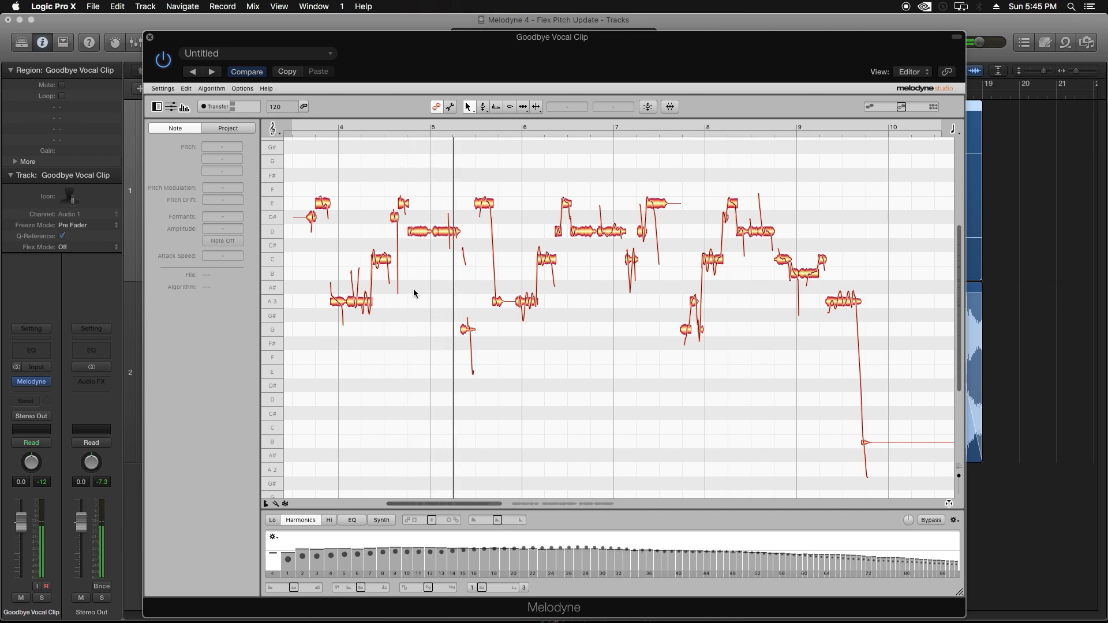
Step: Try the short G3 note after bar 5 at A3, replay it, and return it to G3
left_click_drag(465, 330, 465, 304)
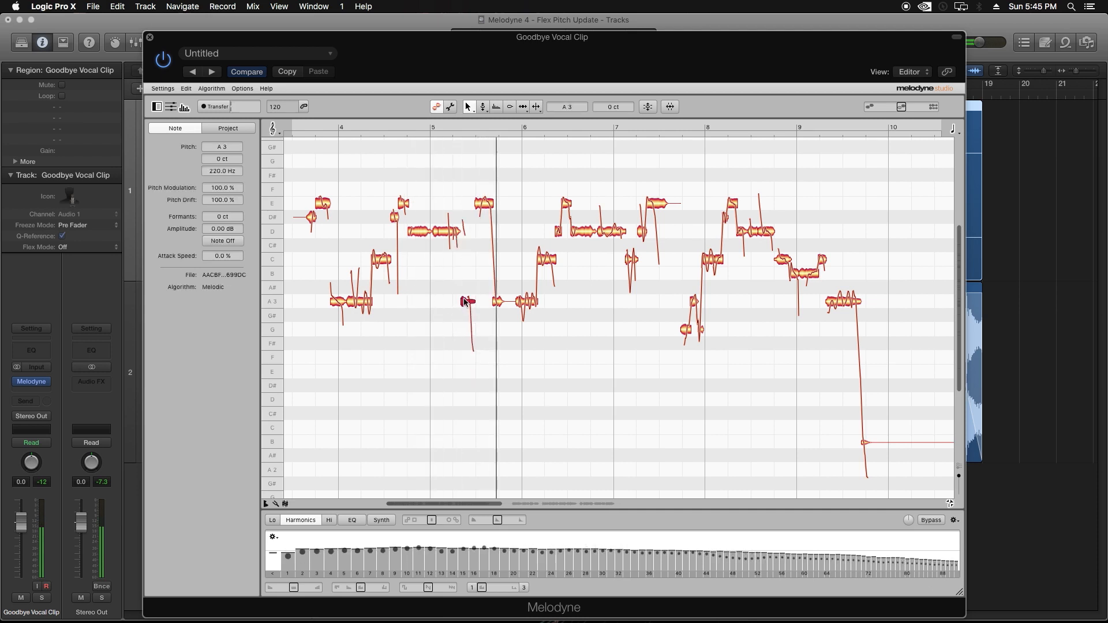
left_click(432, 126)
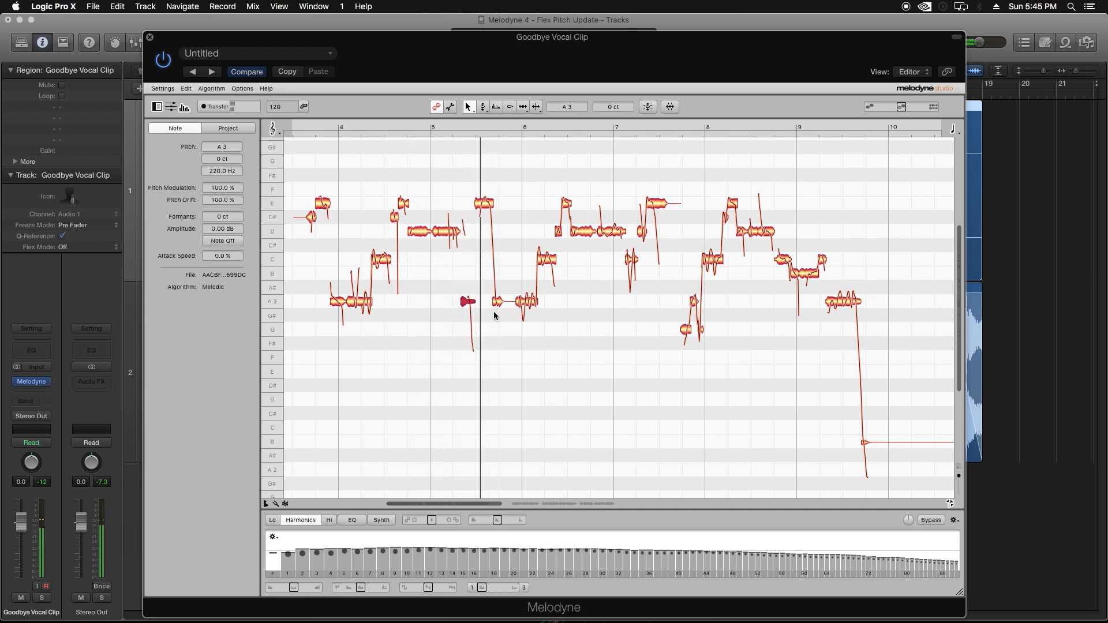
left_click_drag(467, 305, 466, 332)
left_click(448, 304)
left_click(437, 127)
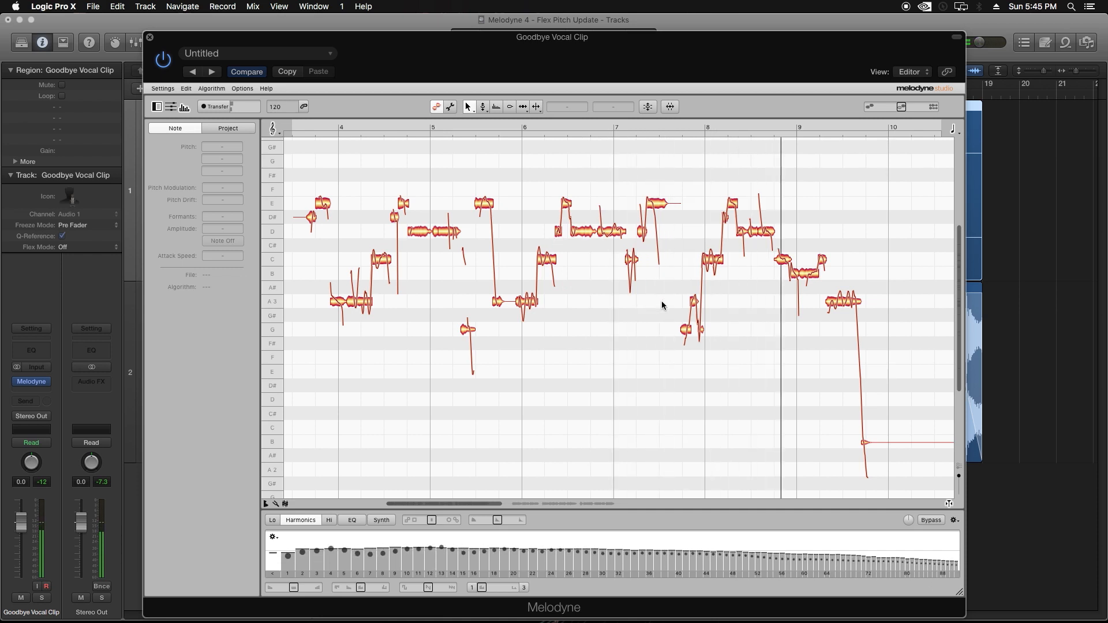
Step: Replay the end of the phrase from after bar 8 to check the final long A3 note
left_click(733, 128)
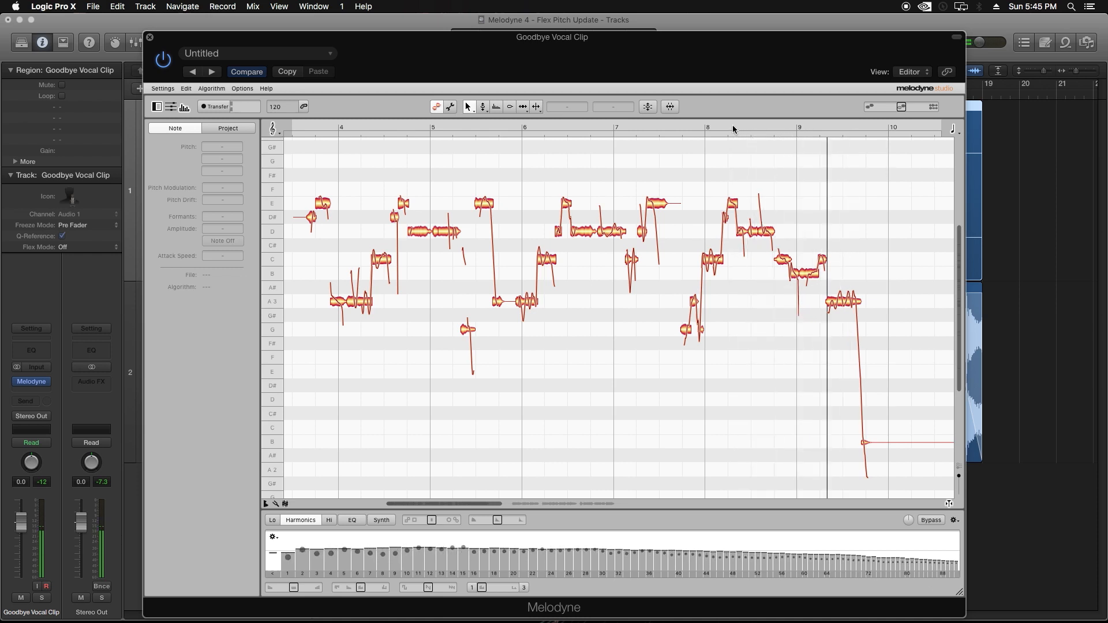
left_click(649, 108)
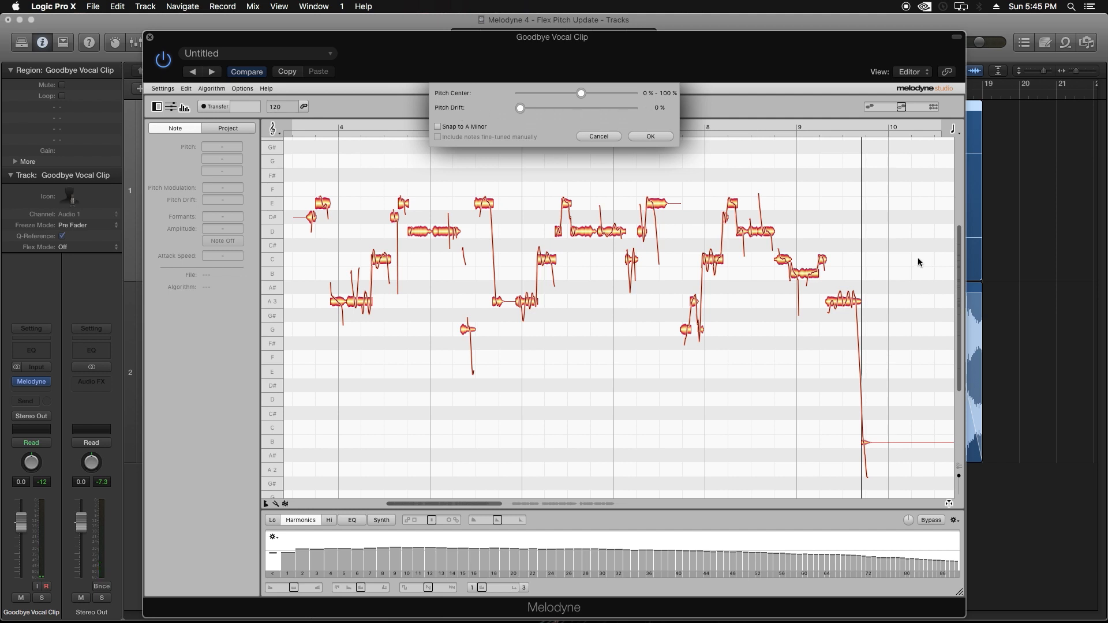
left_click(598, 137)
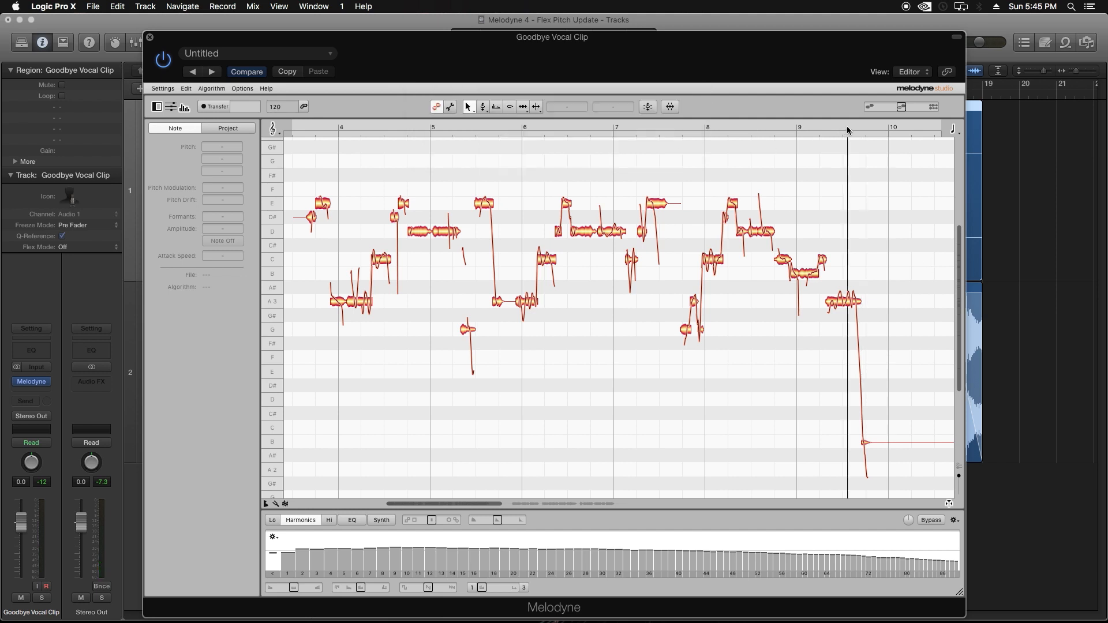
Step: Correct the long A3 note after bar 9 with Pitch Center at 100% and its pitch drift reduced to 0%
left_click_drag(487, 507, 505, 507)
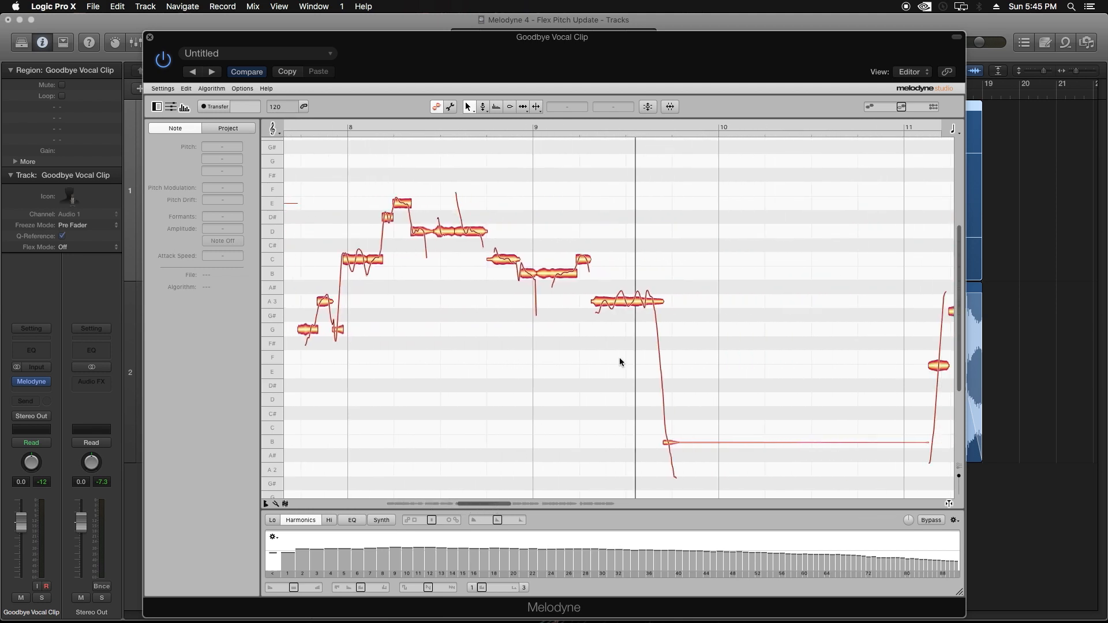
left_click(615, 306)
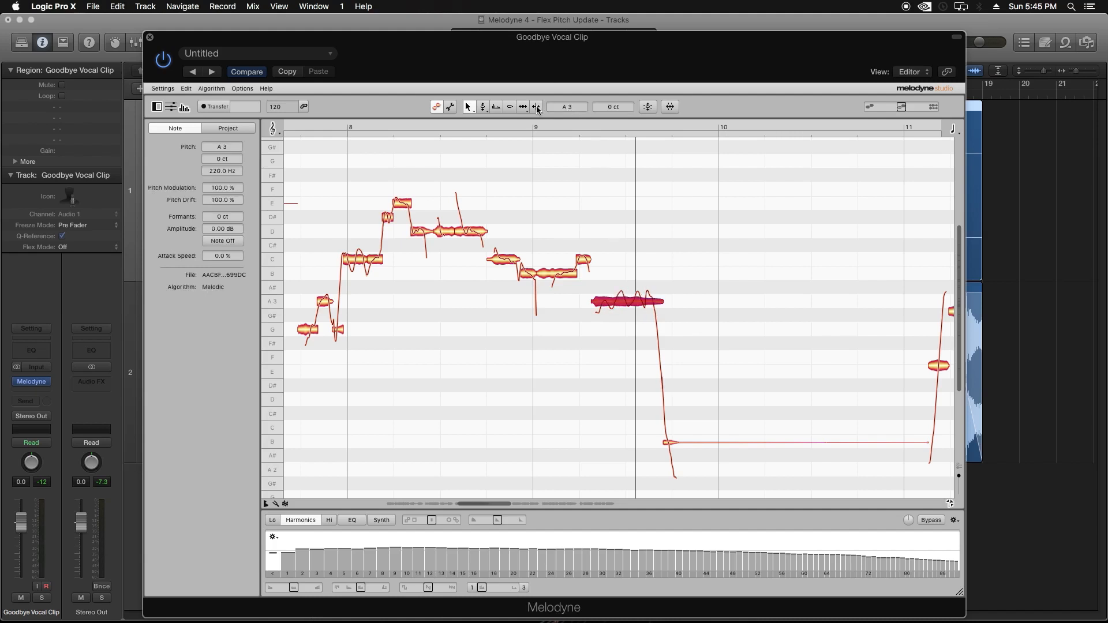
left_click(654, 109)
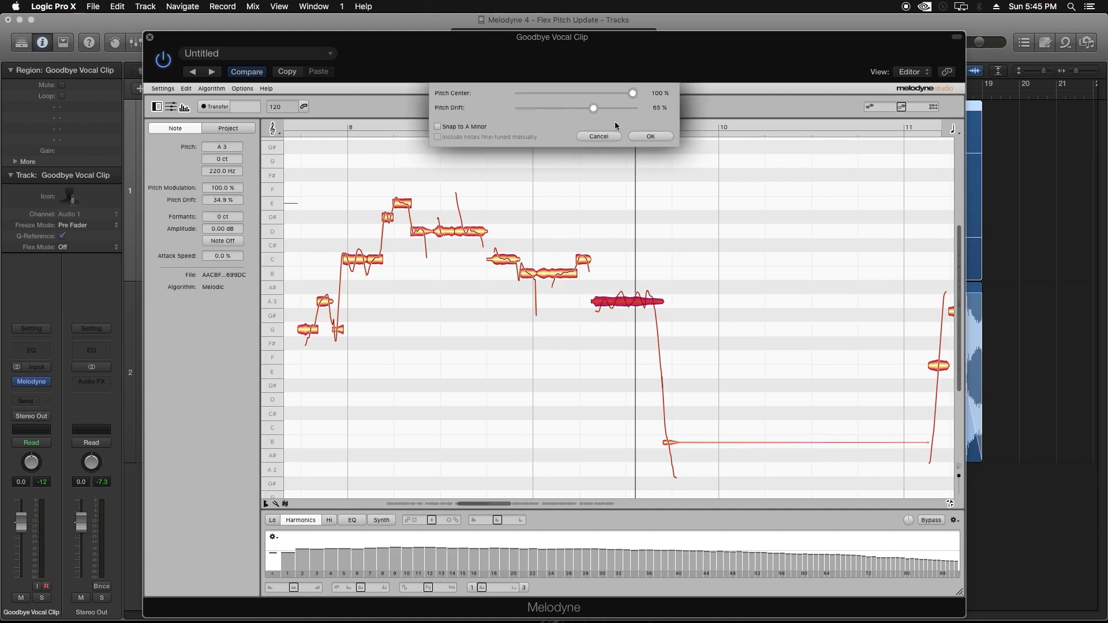
left_click(553, 108)
left_click(650, 137)
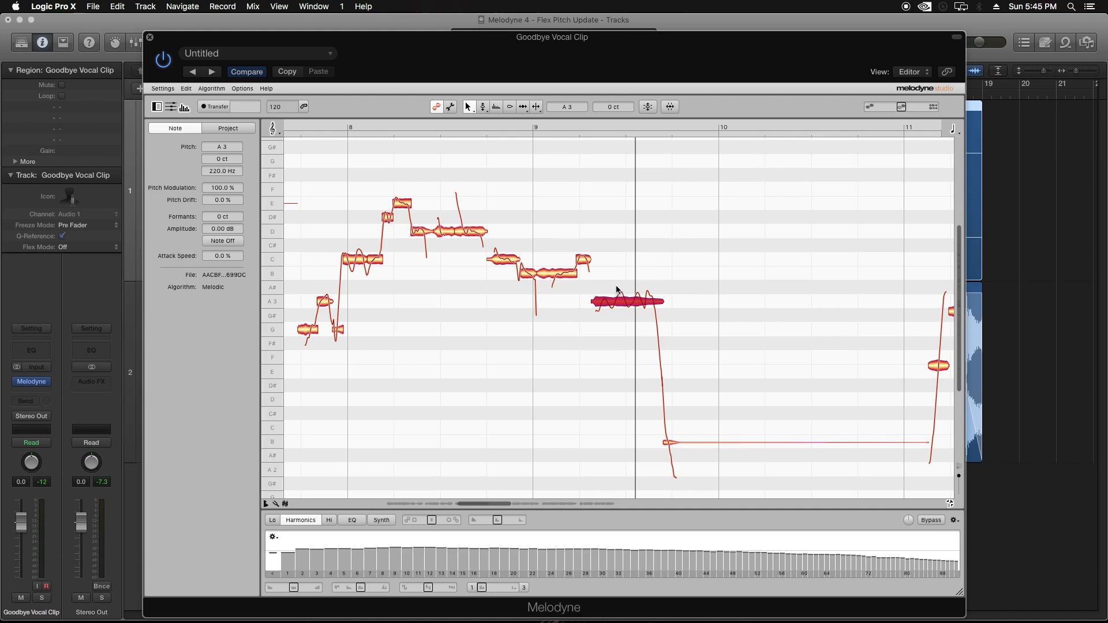
Step: Try flattening the vibrato of the long A3 note with the Pitch Modulation tool, and restore it
left_click(483, 107)
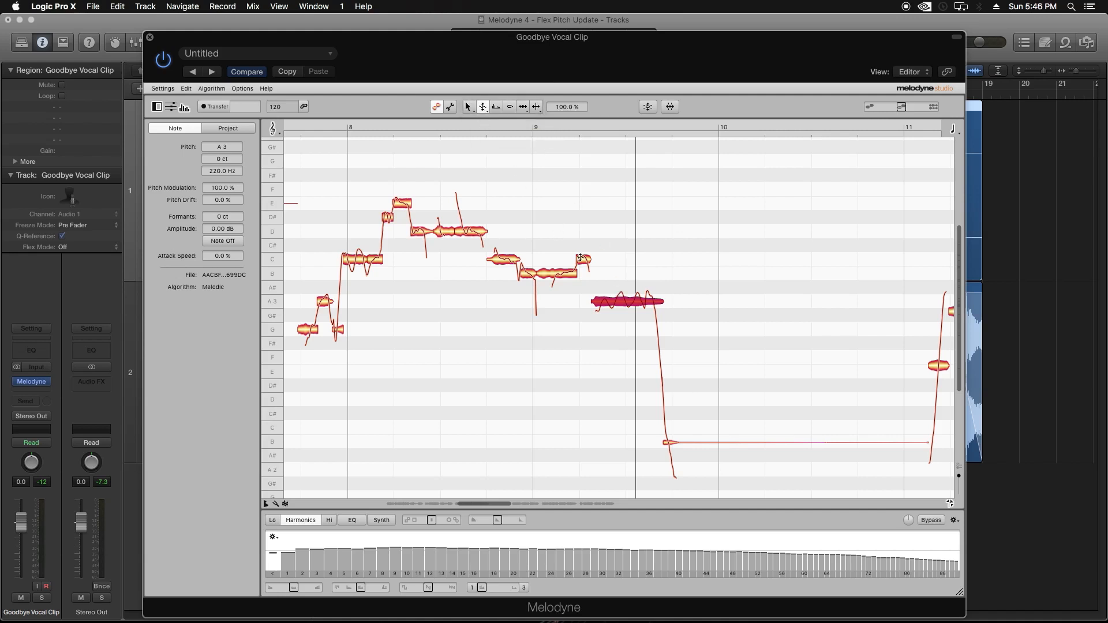
left_click(623, 350)
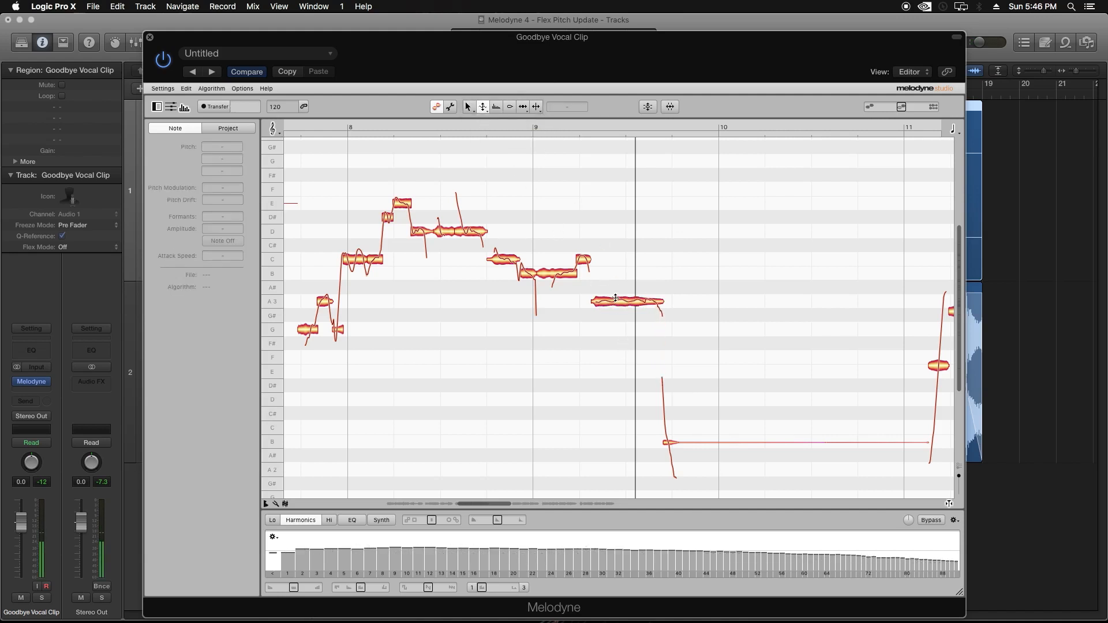
left_click(615, 298)
left_click(608, 202)
Step: Set the pitch drift of the long A3 note after bar 9 to 45% with the Pitch Drift tool
left_click(488, 112)
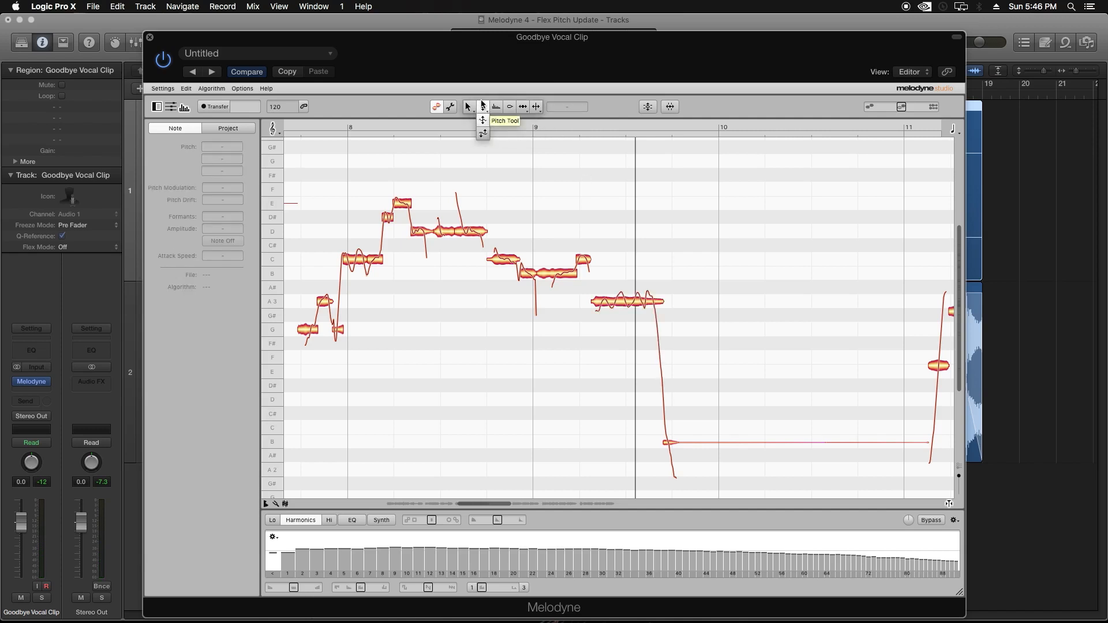
left_click(482, 109)
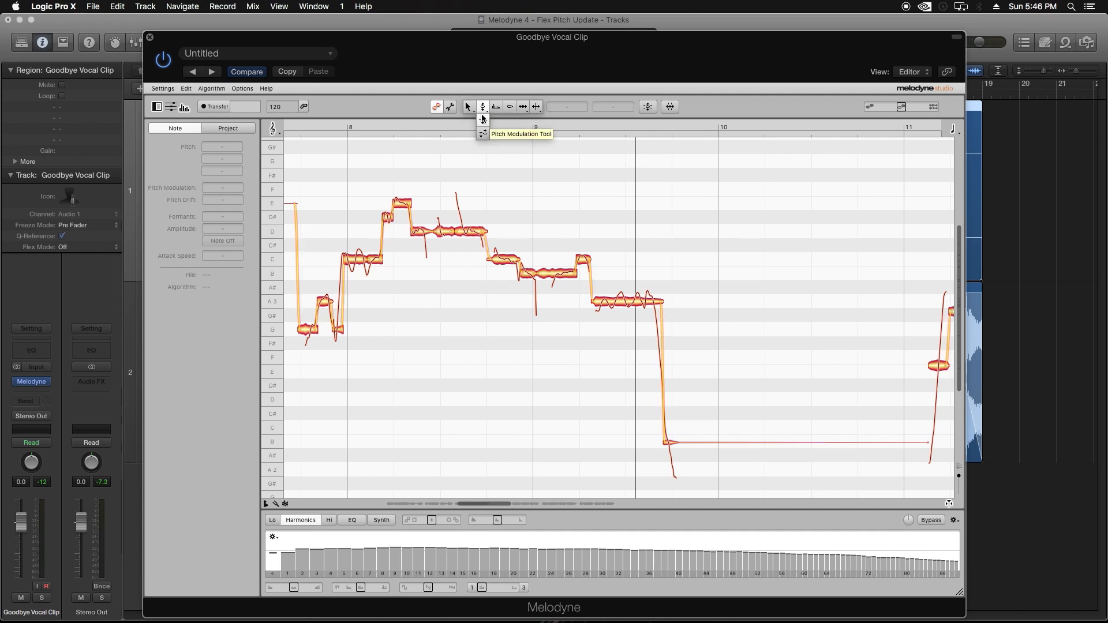
left_click(468, 107)
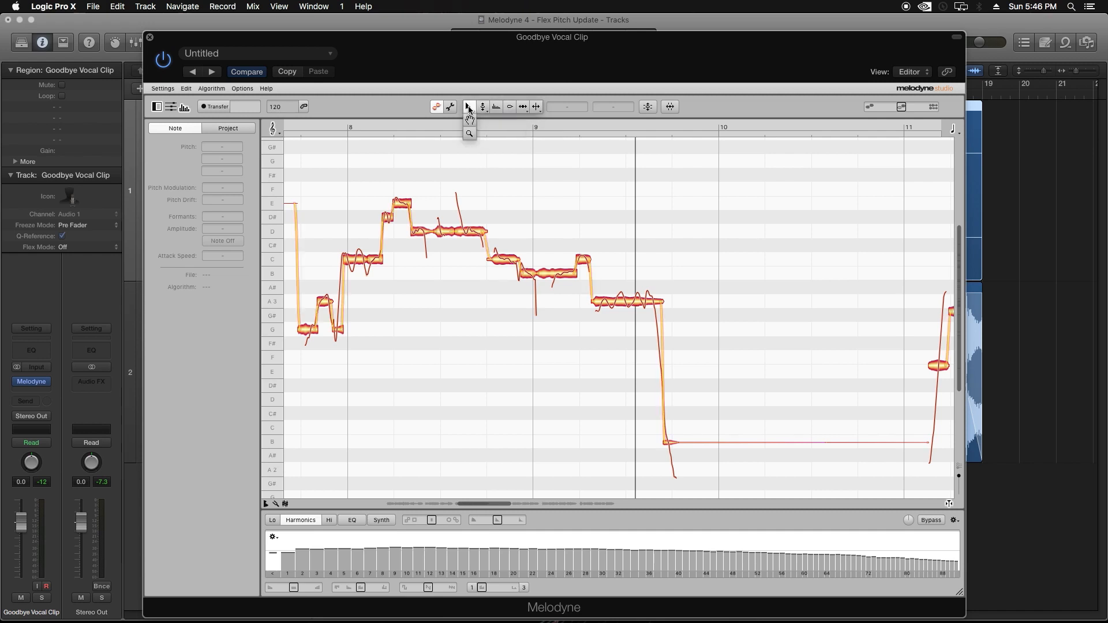
left_click_drag(652, 244, 618, 309)
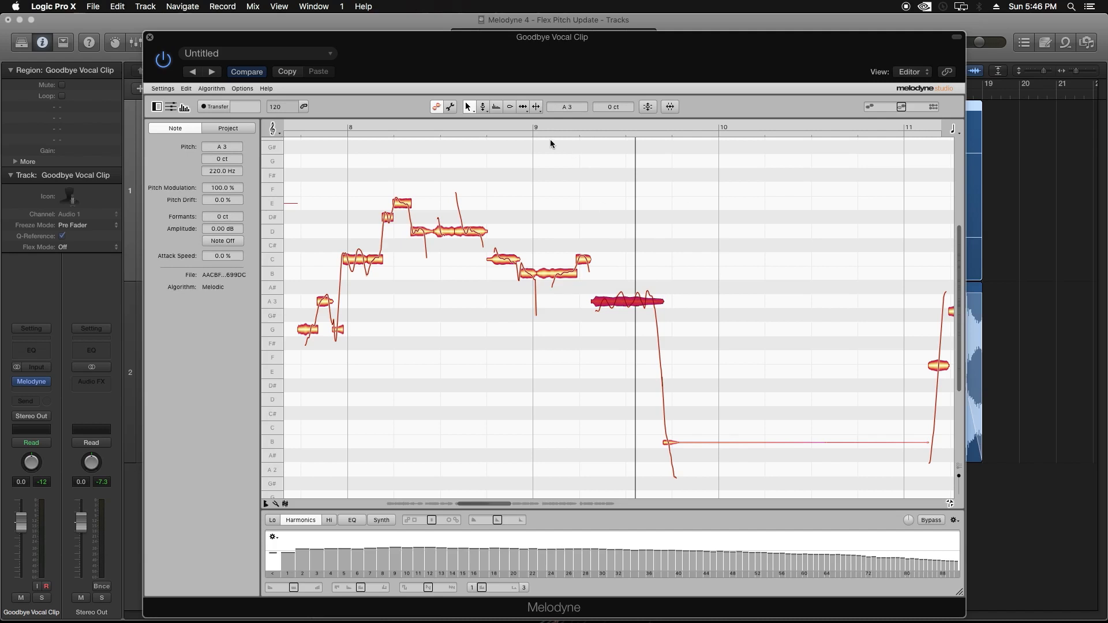
left_click(482, 107)
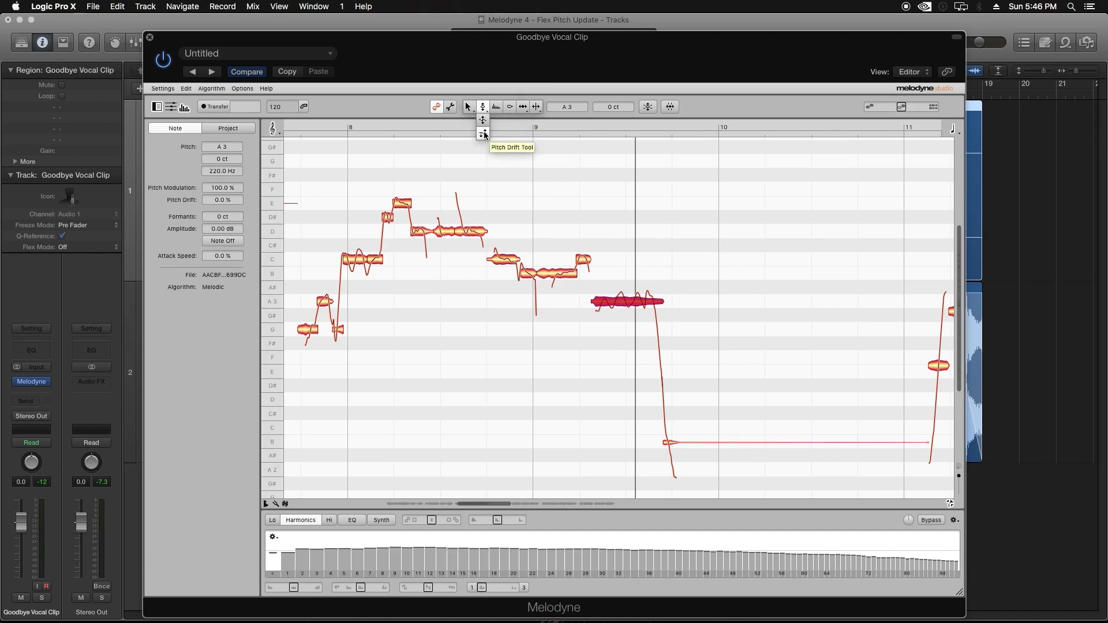
left_click(738, 248)
mouse_move(629, 301)
left_mouse_down()
mouse_move(626, 240)
mouse_move(621, 311)
mouse_move(623, 301)
left_mouse_up()
left_click(537, 190)
left_click_drag(482, 111, 483, 135)
left_click(636, 302)
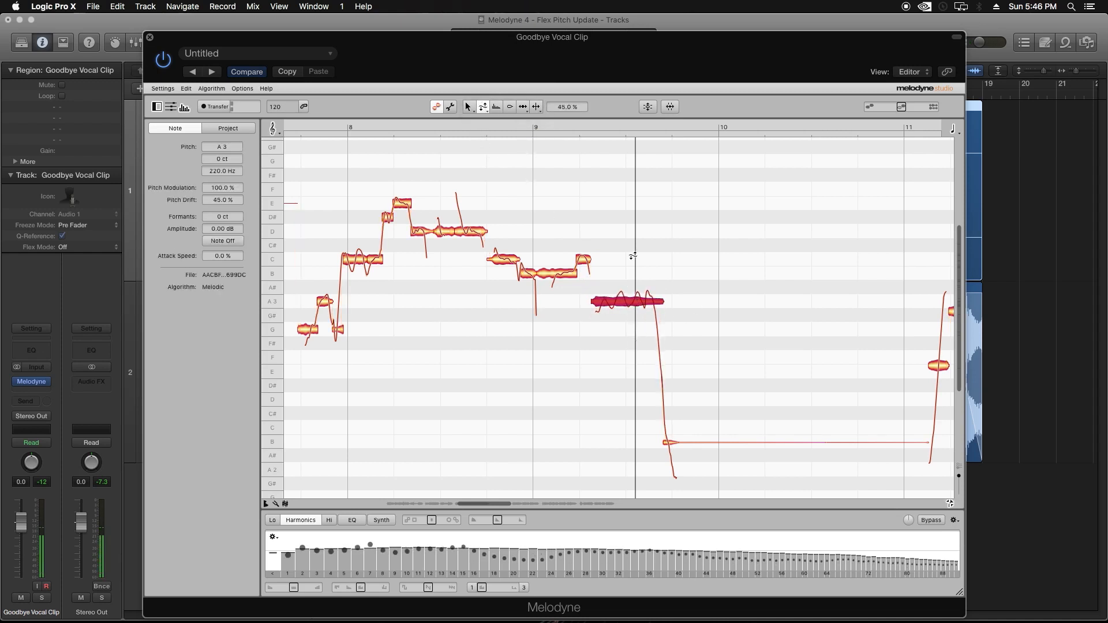
Step: Readjust the long A3 note's pitch drift to even out its curve and replay the end of the phrase
left_click(742, 240)
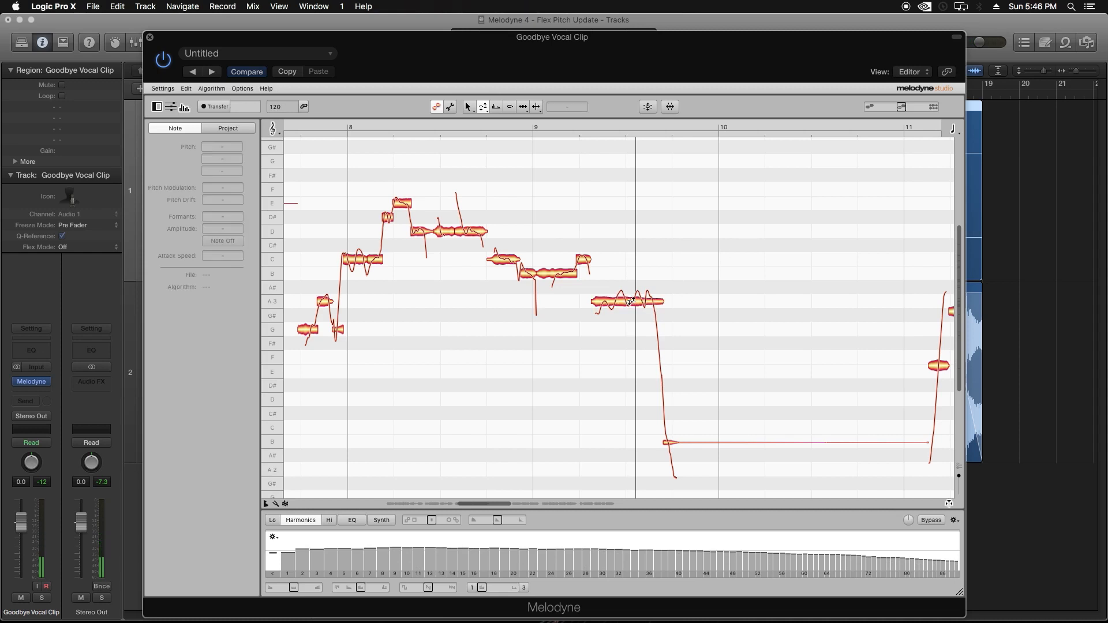
left_click(632, 300)
left_click_drag(630, 322, 618, 458)
left_click(613, 452)
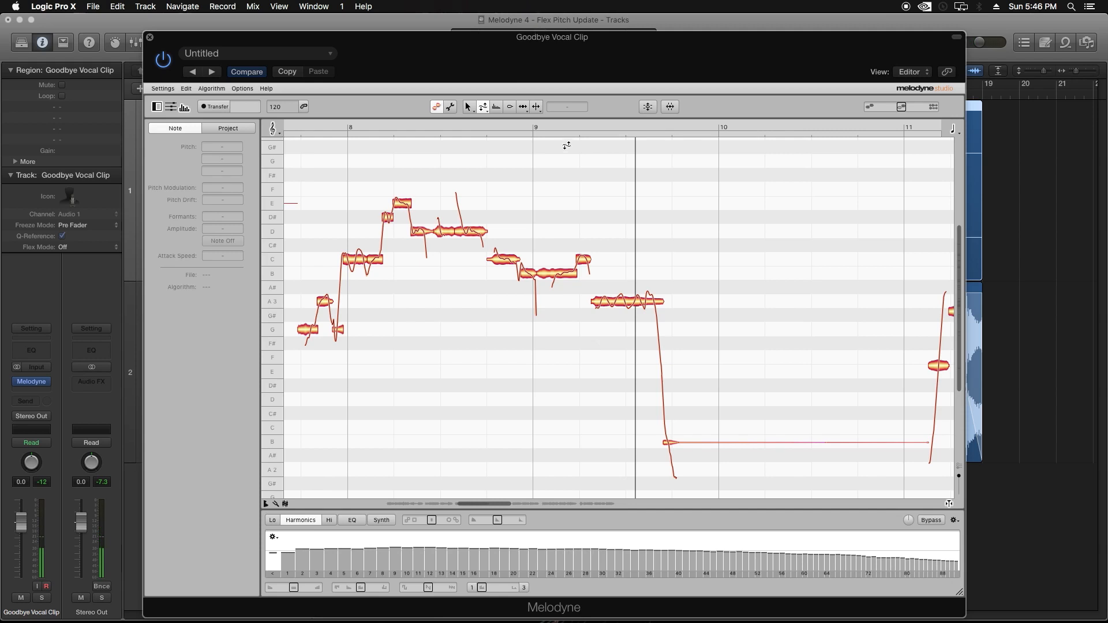
left_click(462, 127)
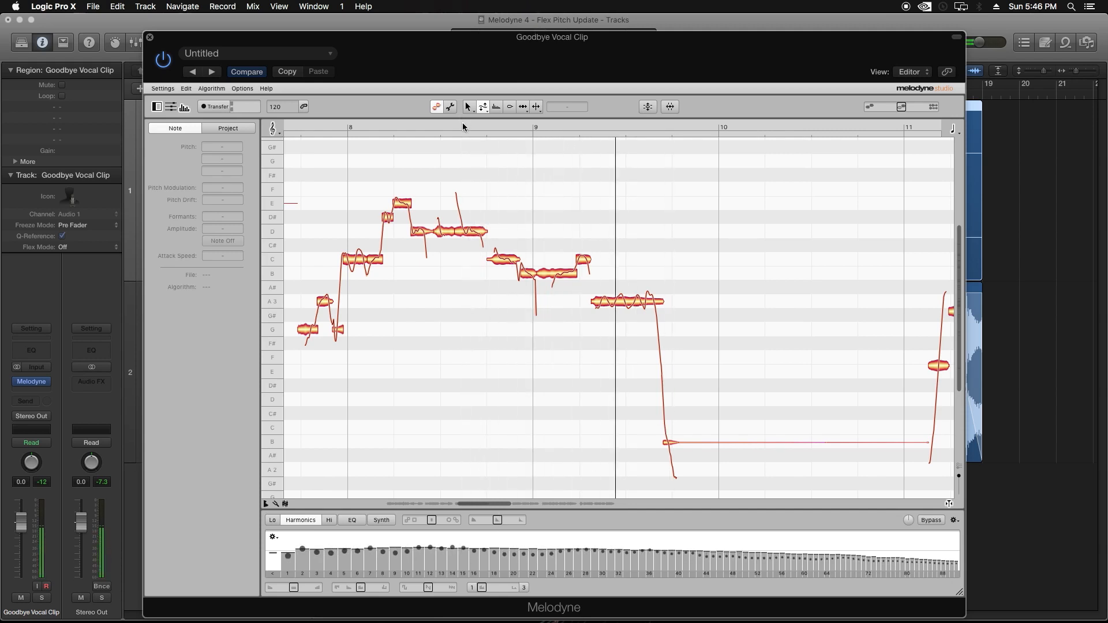
left_click(623, 301)
left_click(619, 252)
left_click(530, 127)
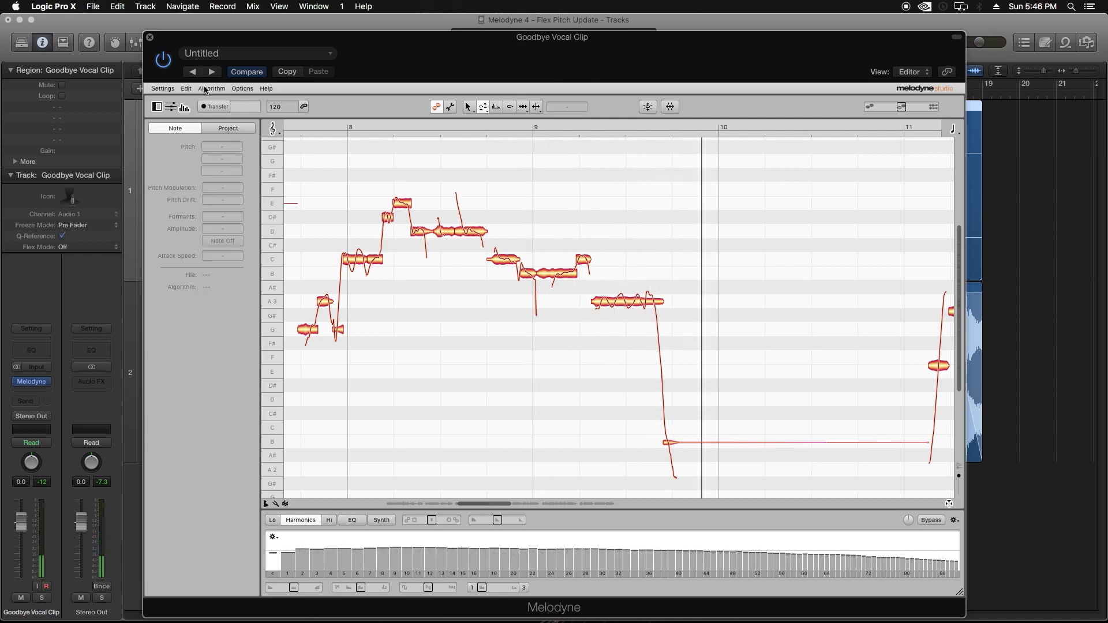
Step: Close the Melodyne window and play the original vocal from bar 3 with the Melodyne plug-in bypassed
key("super+w")
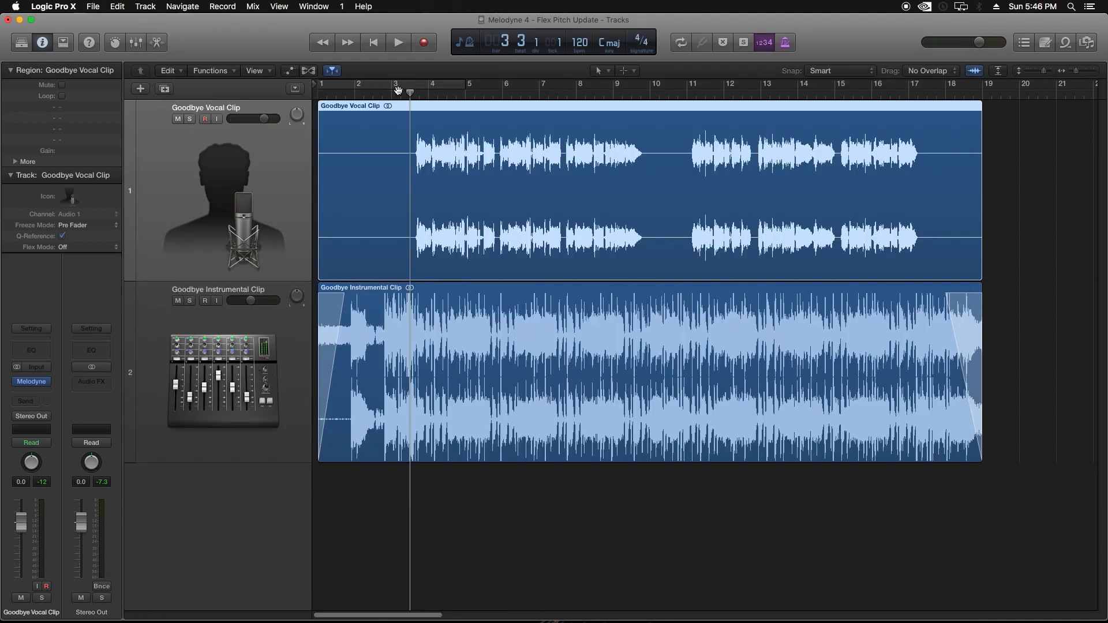
mouse_move(18, 382)
key("space")
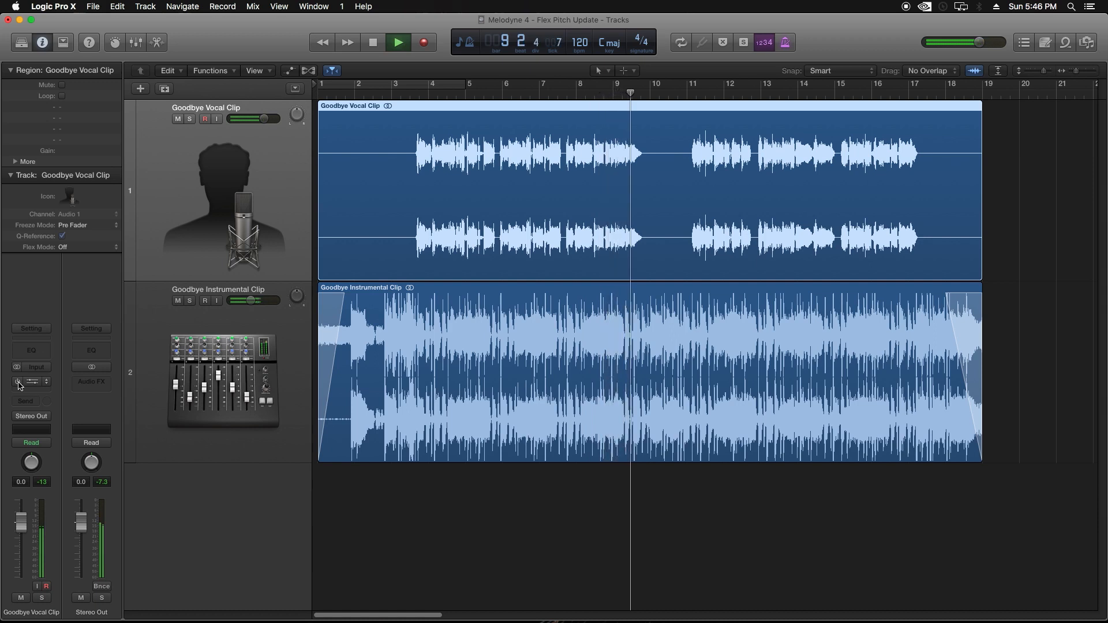
key("space")
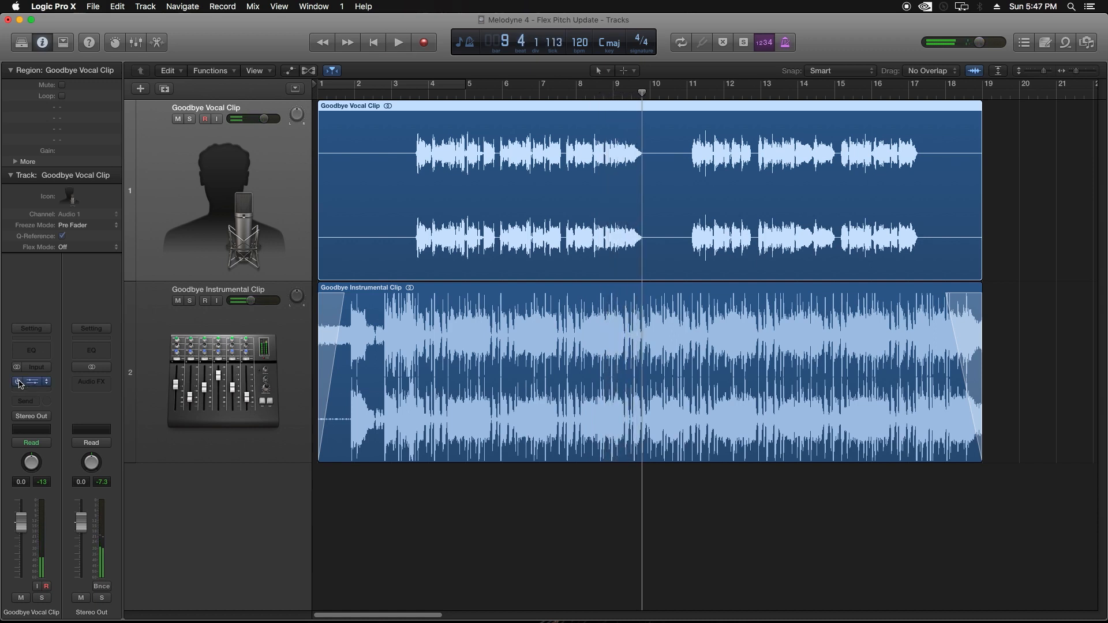
Step: Play the corrected vocal with the instrumental from bar 3 to bar 10 with Melodyne enabled
key("space")
left_click(415, 94)
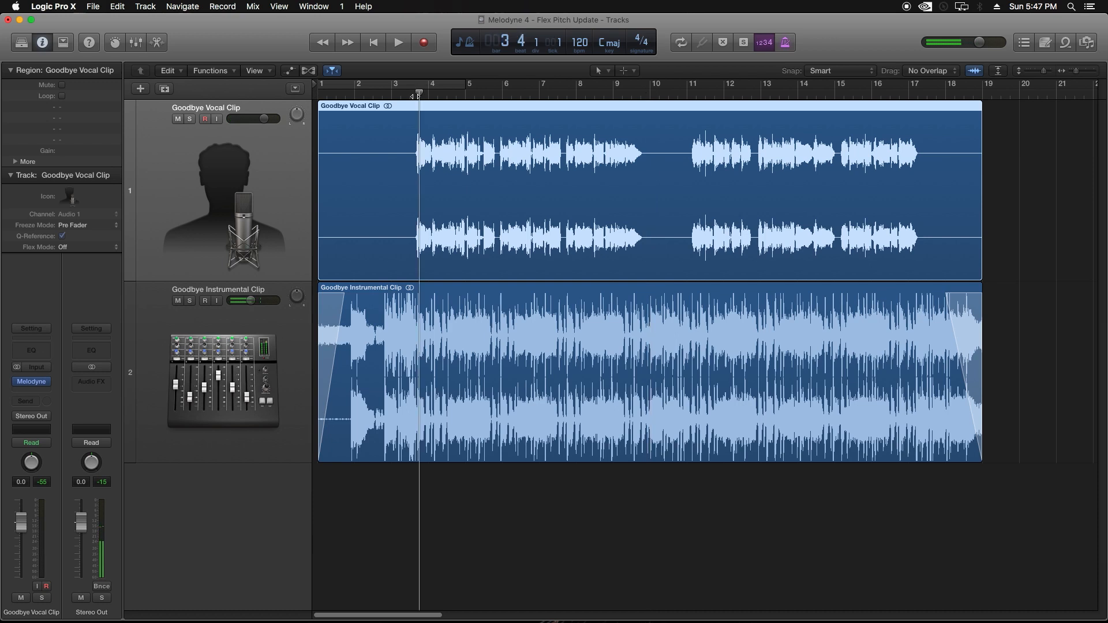
left_click(402, 94)
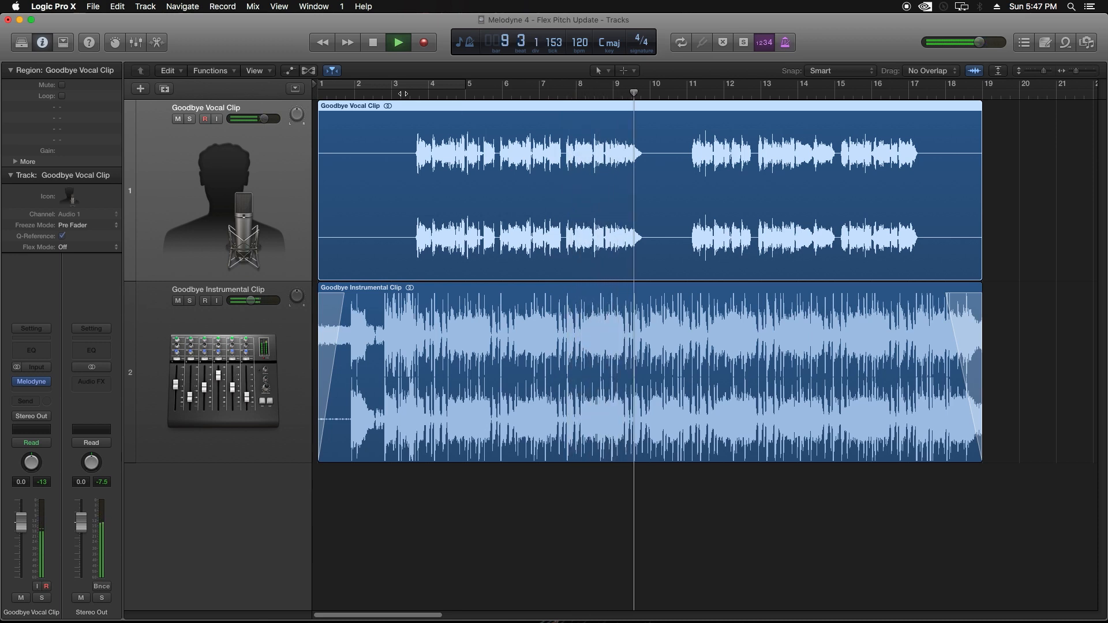
key("space")
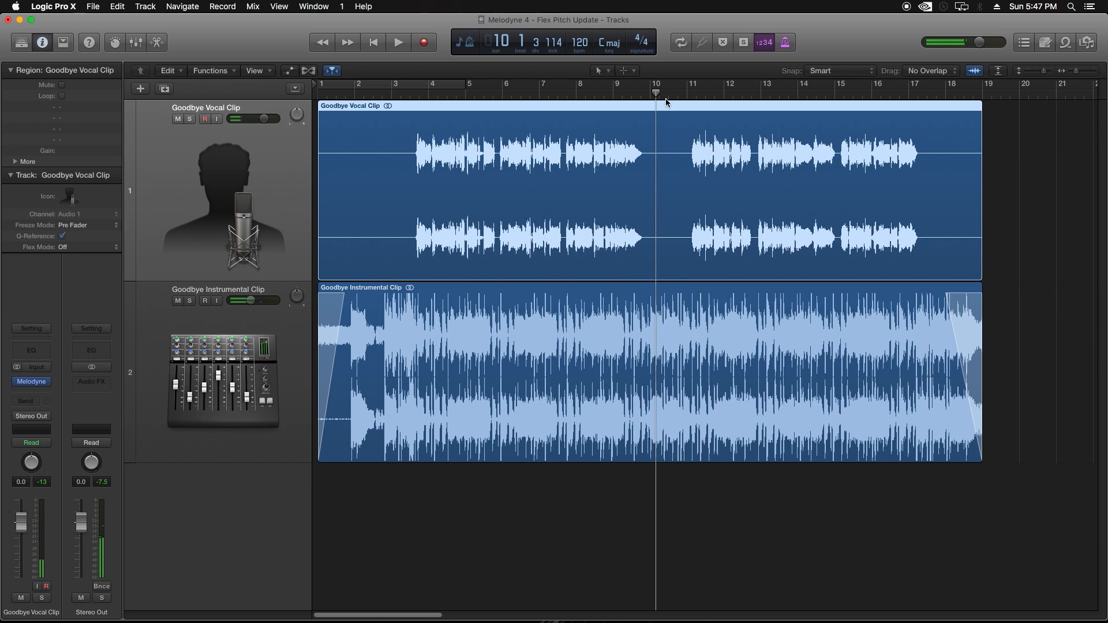
Step: Reopen the Melodyne editor, reposition its window, and play the second half of the vocal from bar 11
left_click(683, 96)
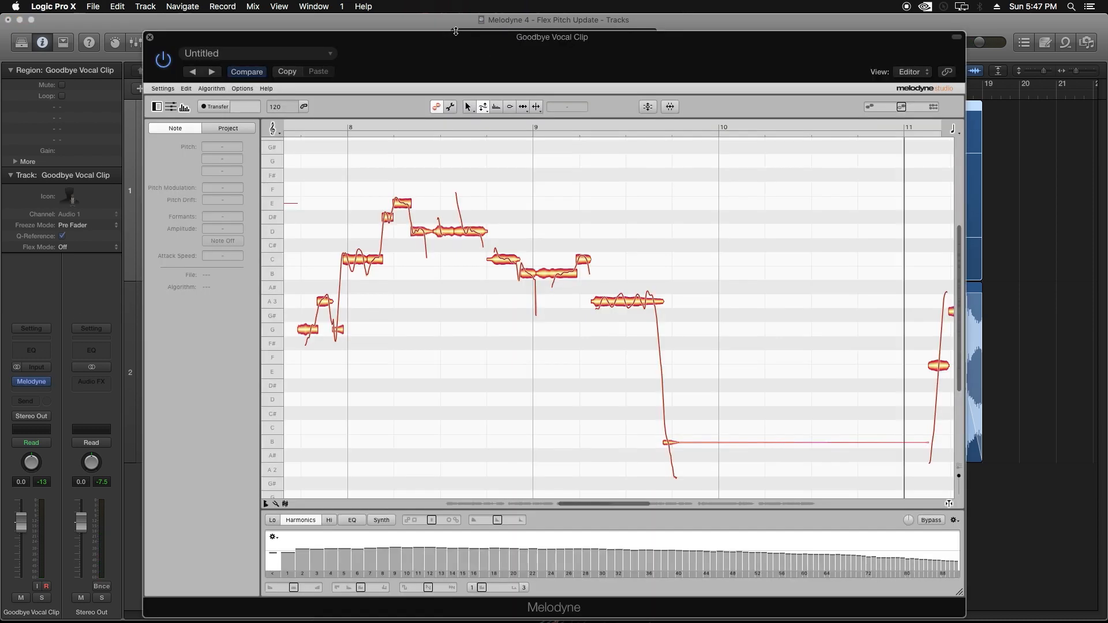
left_click_drag(431, 46, 466, 206)
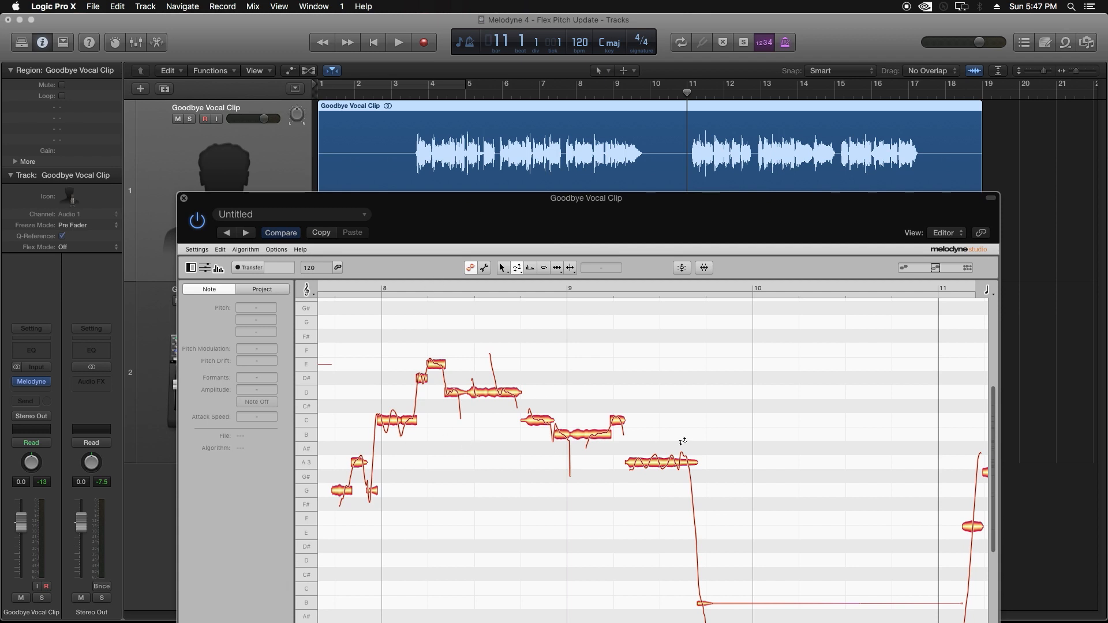
left_click(503, 268)
left_click(687, 95)
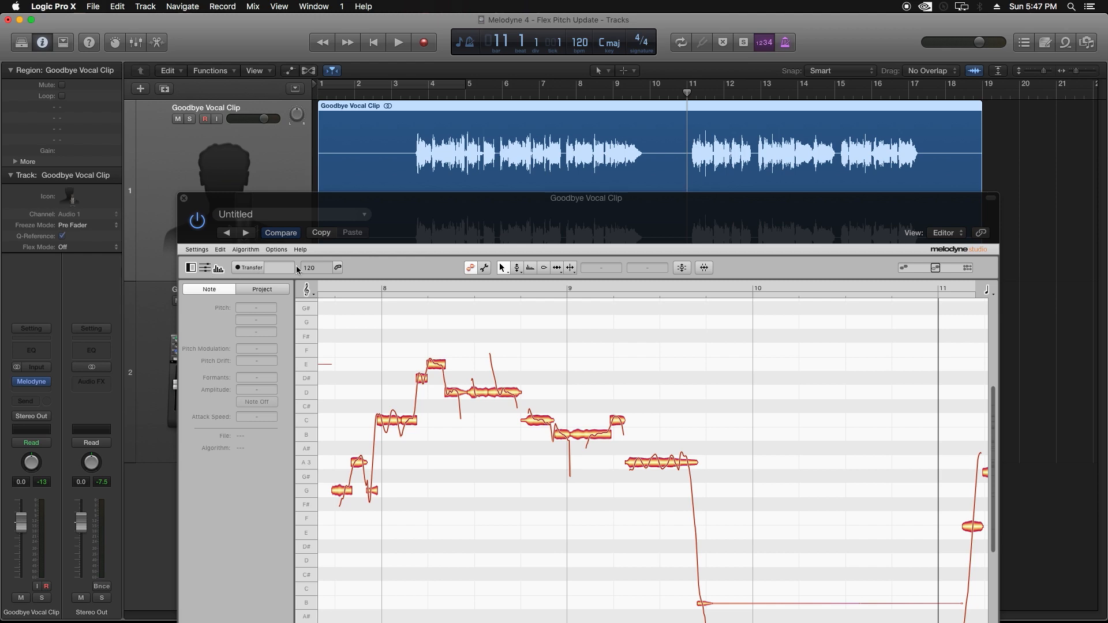
left_click_drag(486, 208, 416, 63)
left_click_drag(579, 519, 656, 529)
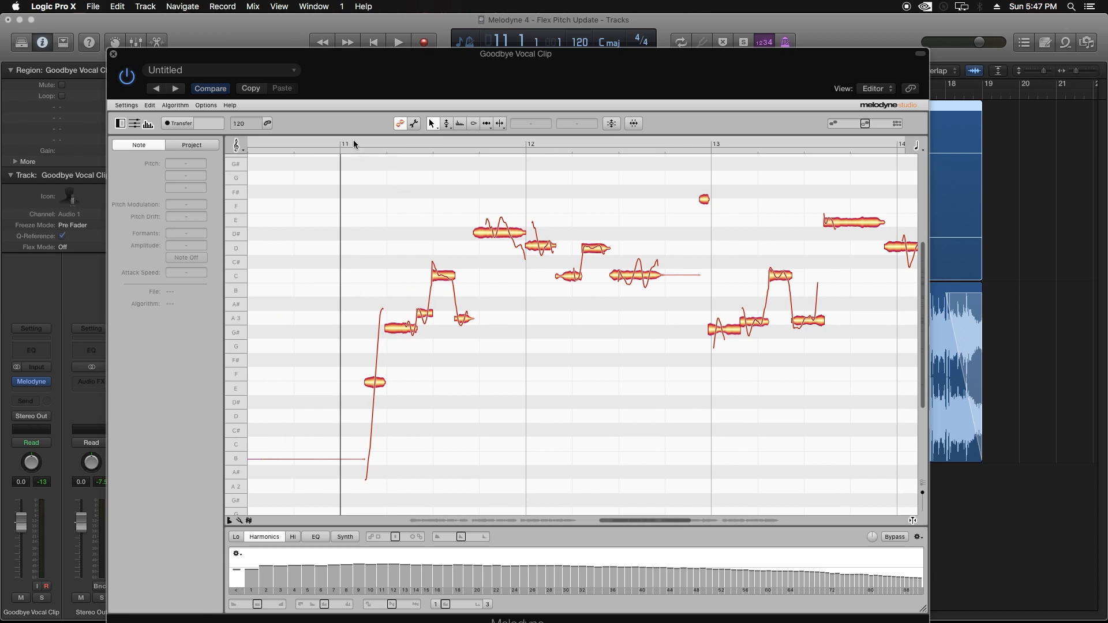
key("space")
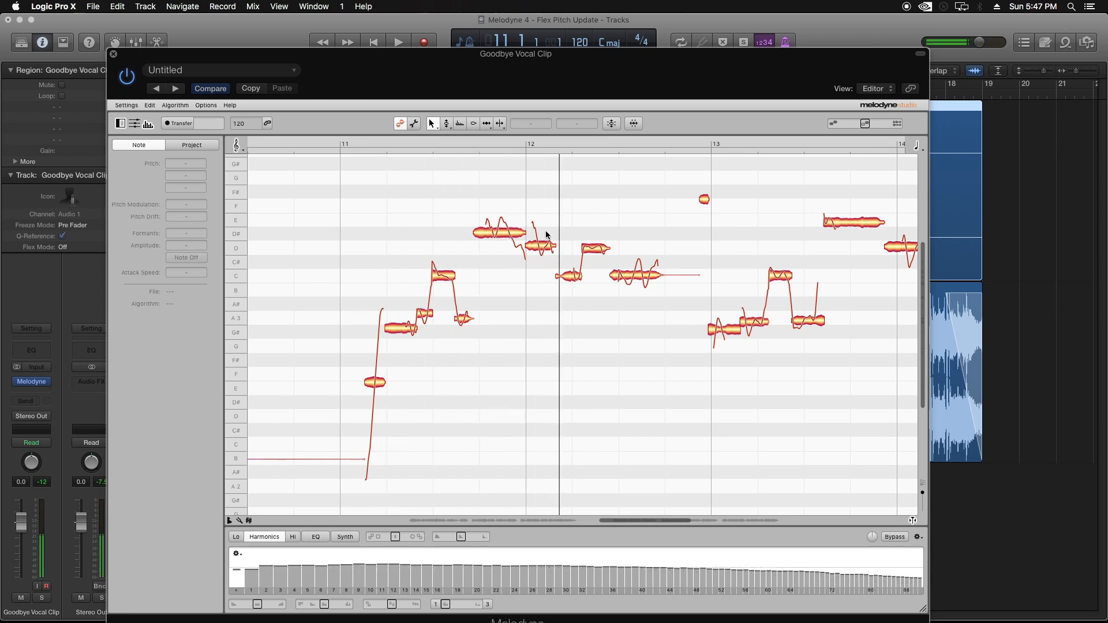
Step: Separate the D#4 note before bar 12 and the first note after bar 11, and replay from bar 11
double_click(511, 226)
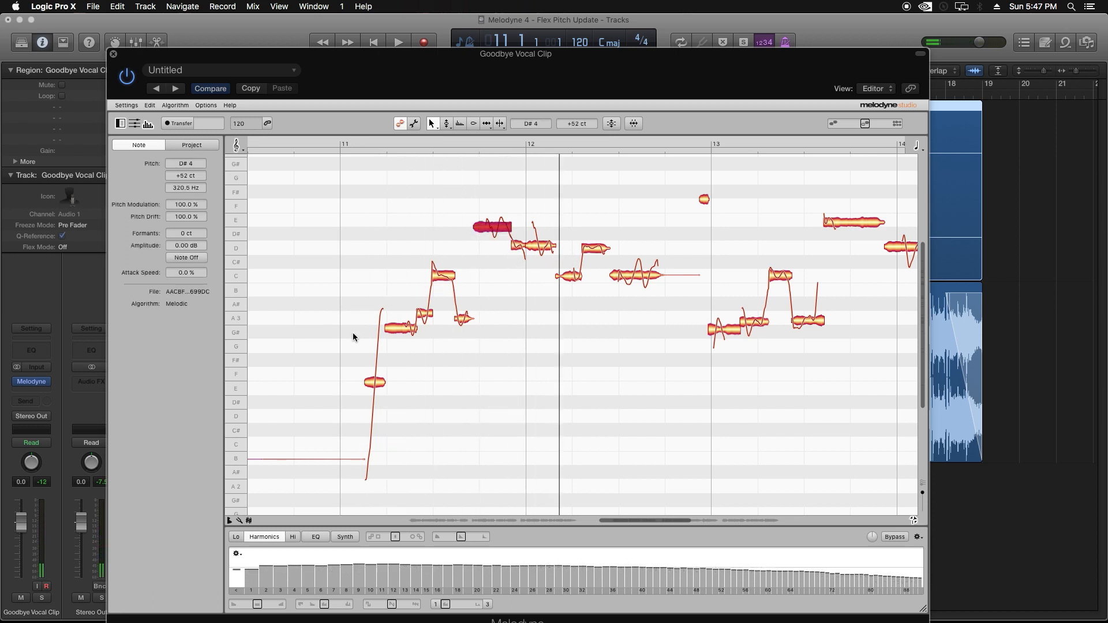
double_click(374, 379)
left_click(357, 141)
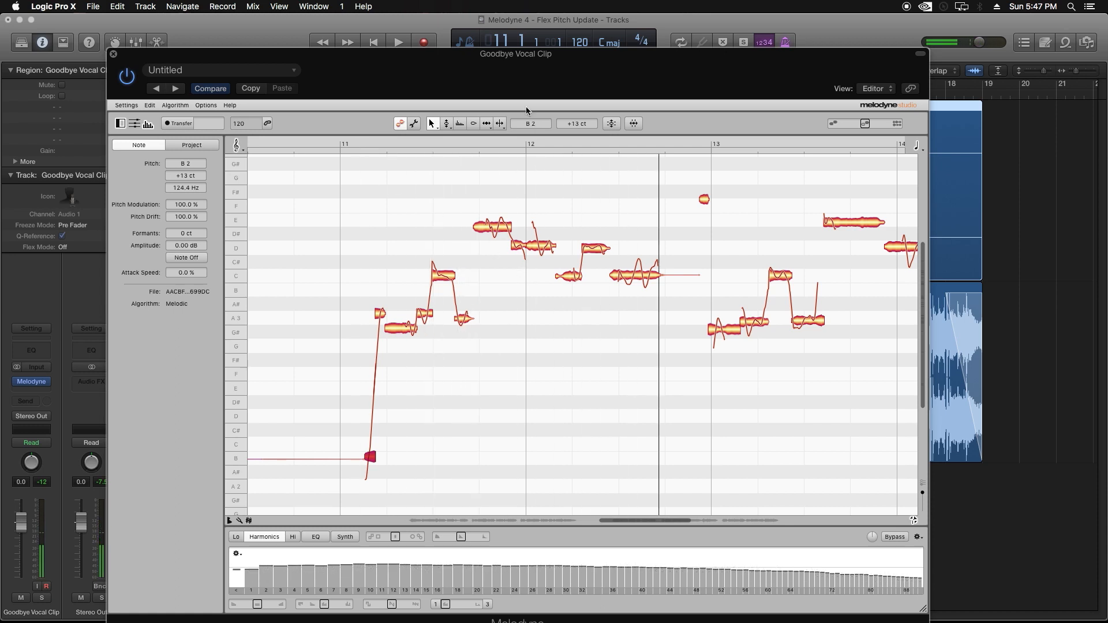
Step: Reassign the wrongly detected F4 note just before bar 13 down to about G3 in Note Assignment mode and replay it
left_click(480, 142)
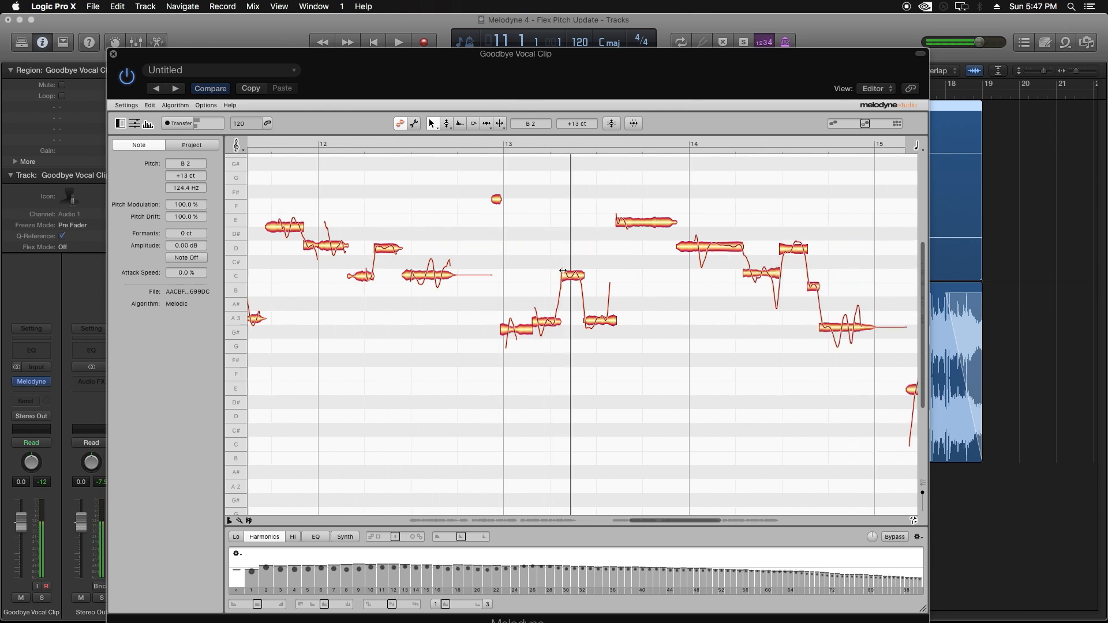
left_click(451, 141)
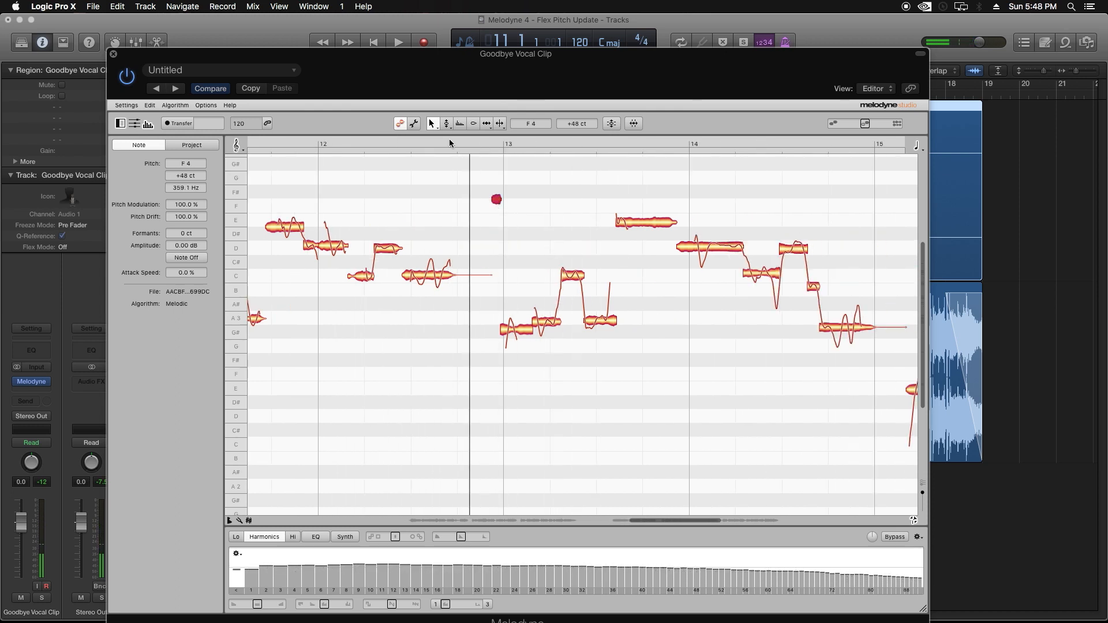
left_click(449, 167)
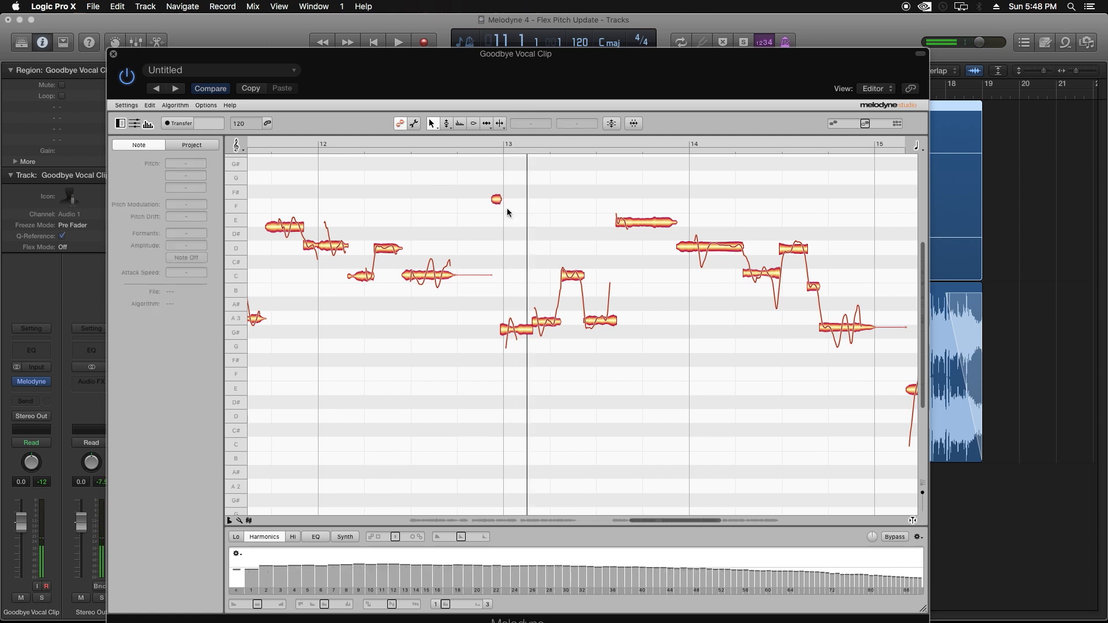
left_click(415, 124)
left_click(499, 200)
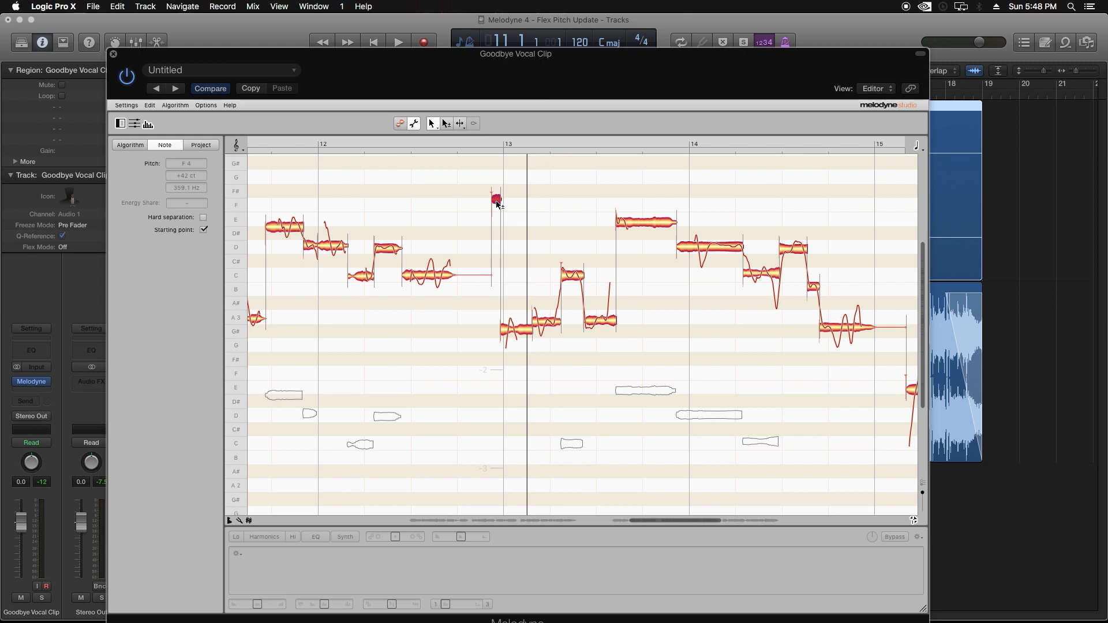
left_click_drag(497, 215, 498, 342)
left_click(468, 144)
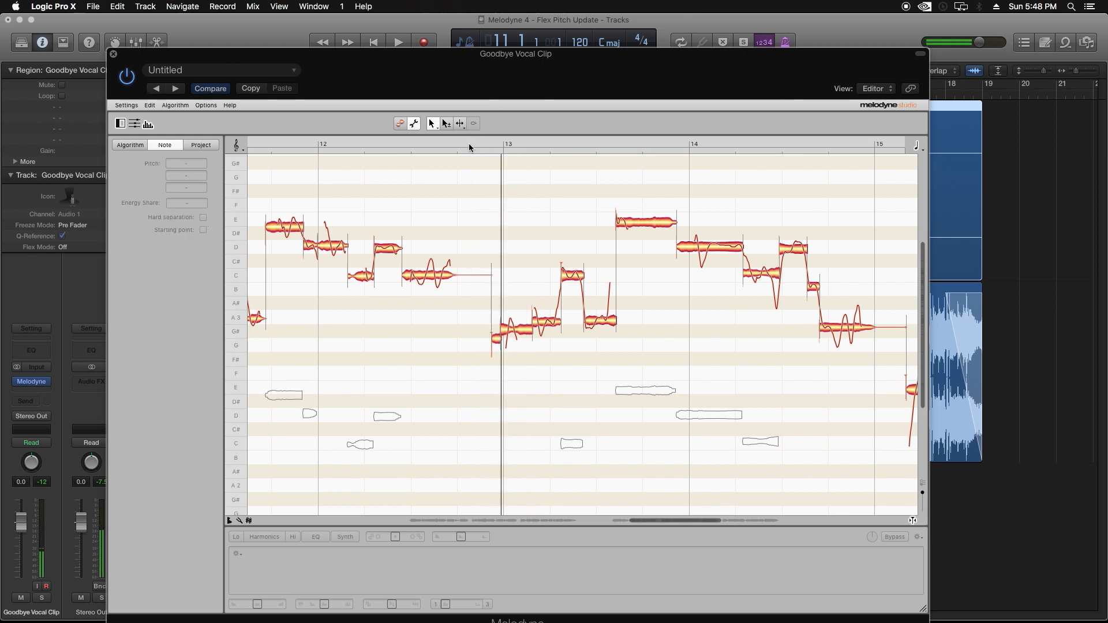
left_click(402, 123)
Step: Split the long E4 note before bar 14 near its start and replay the passage leading into it
left_click(490, 141)
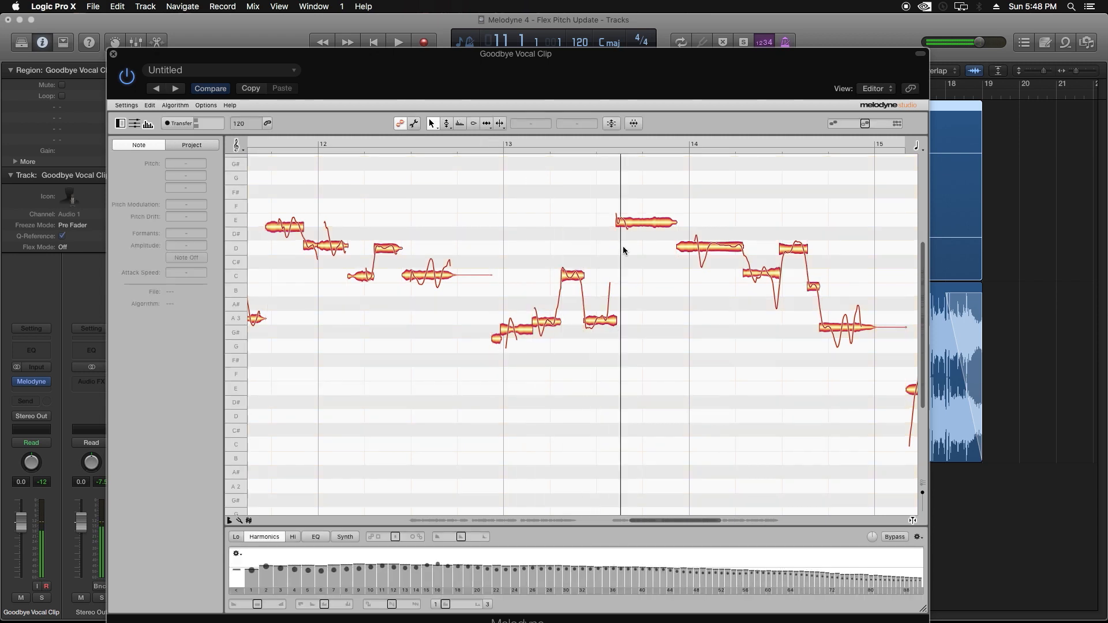
left_click(618, 141)
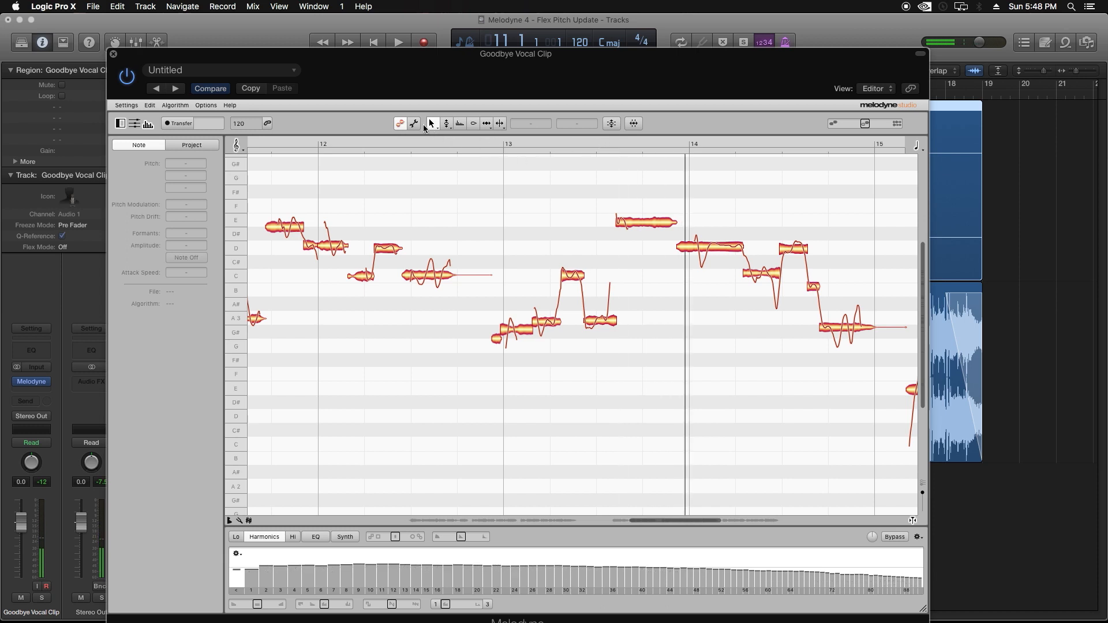
left_click(631, 214)
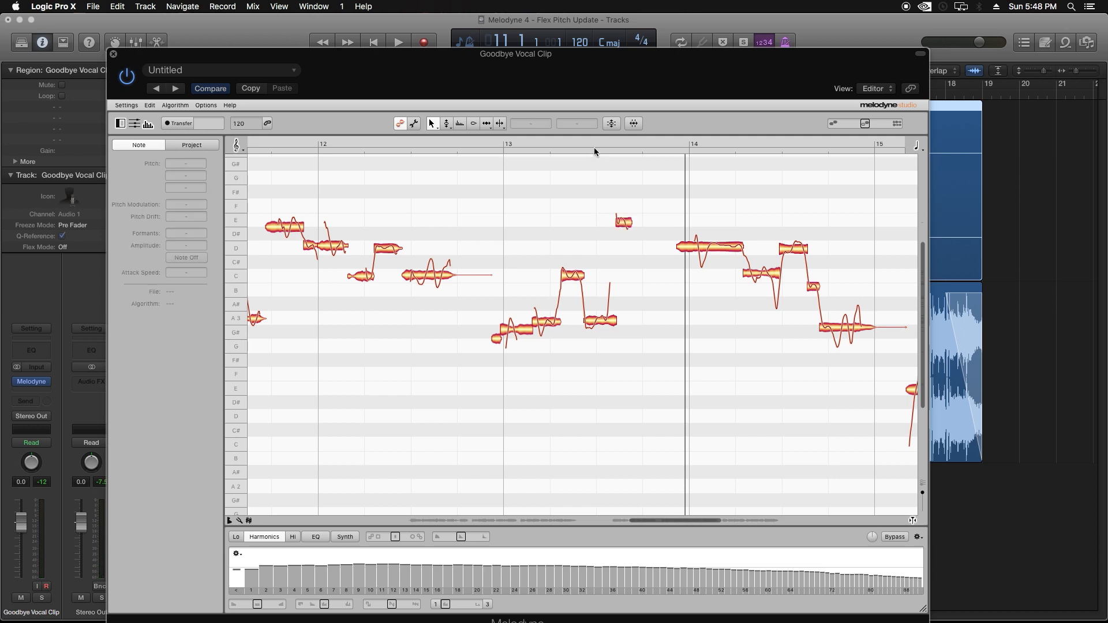
scroll(609, 271, "down", 3)
scroll(608, 271, "up", 6)
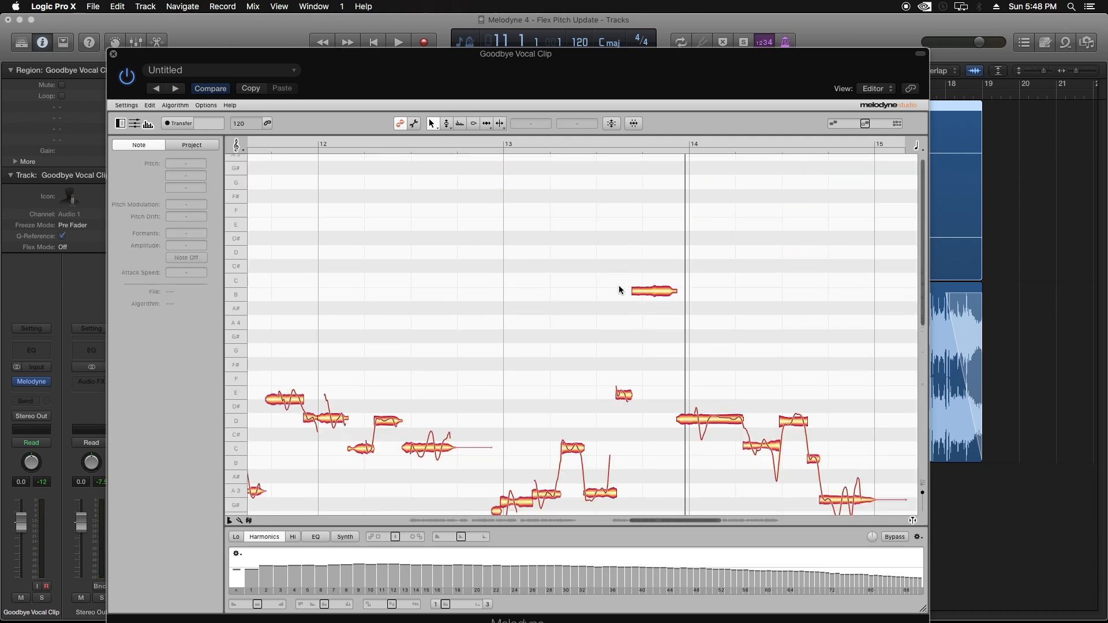
scroll(619, 291, "down", 1)
left_click(587, 141)
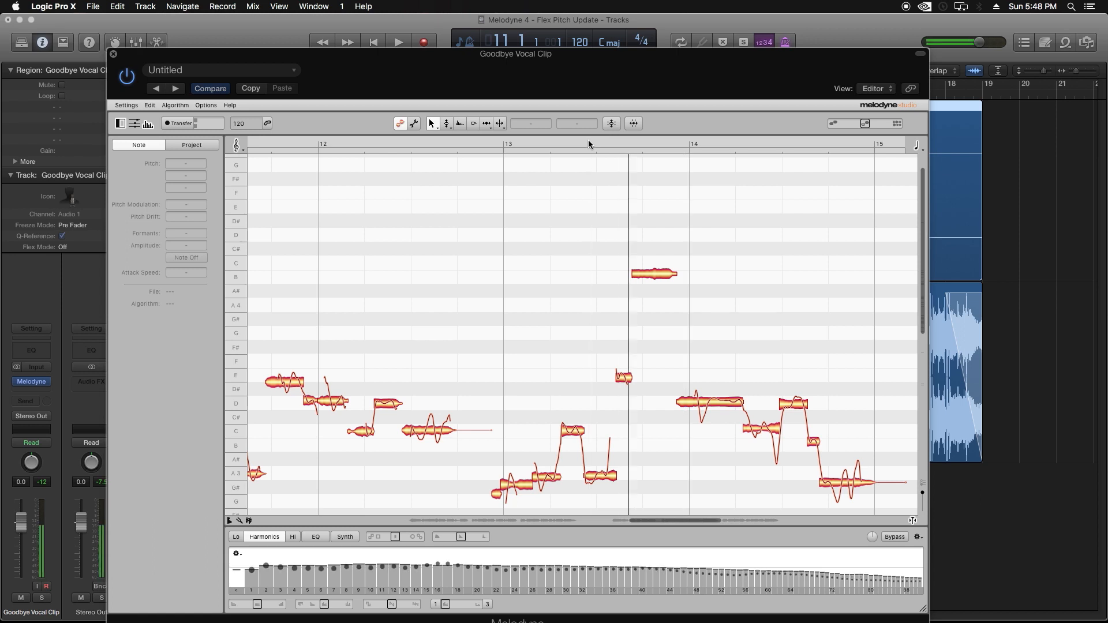
Step: Reassign the wrongly detected B4 note before bar 14 down to about D#4 in Note Assignment mode and replay the phrase
left_click(659, 279)
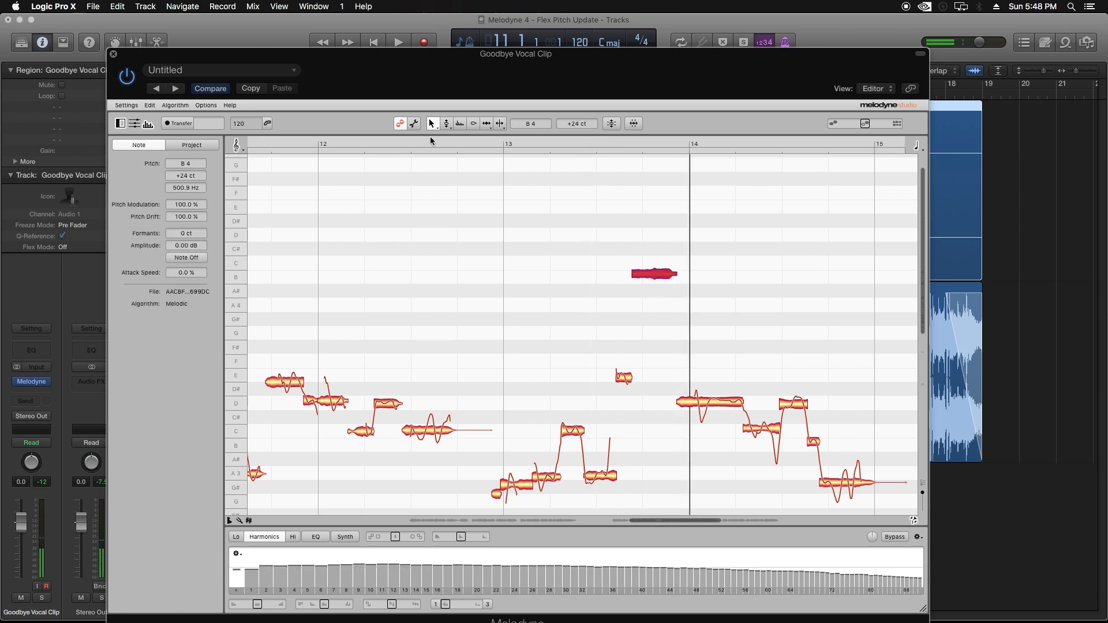
left_click(413, 124)
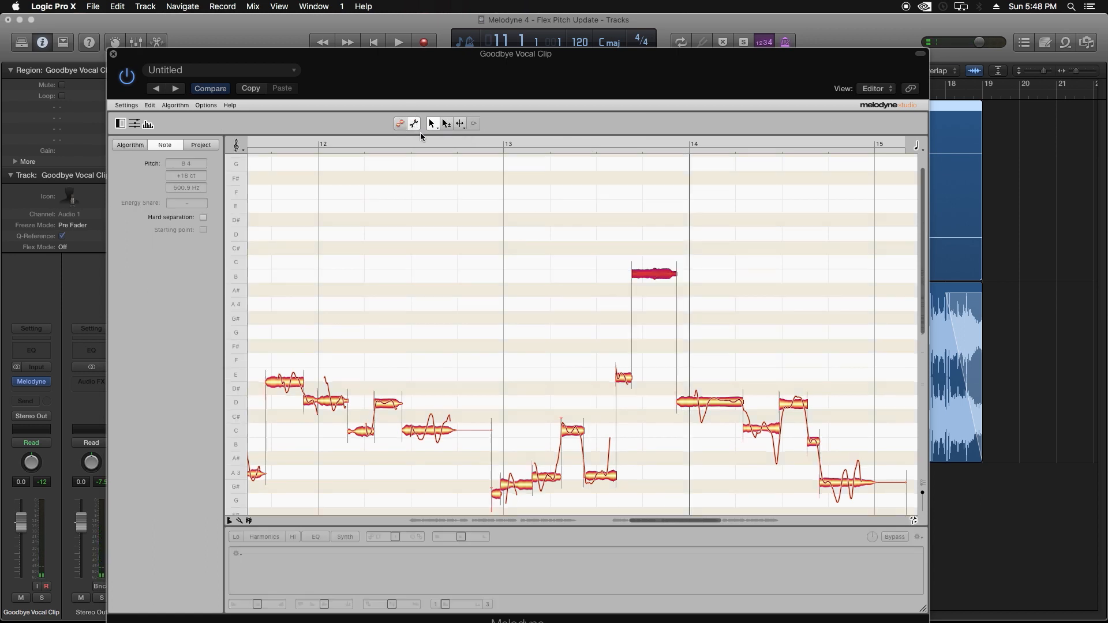
scroll(657, 277, "down", 5)
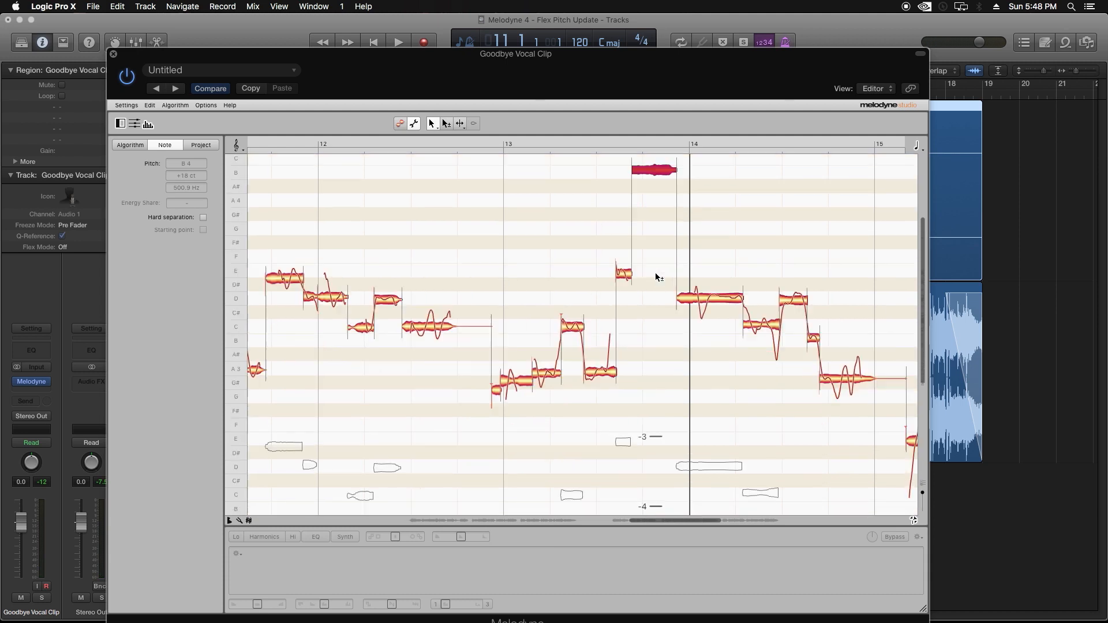
left_click_drag(653, 180, 662, 299)
left_click(642, 229)
left_click(529, 140)
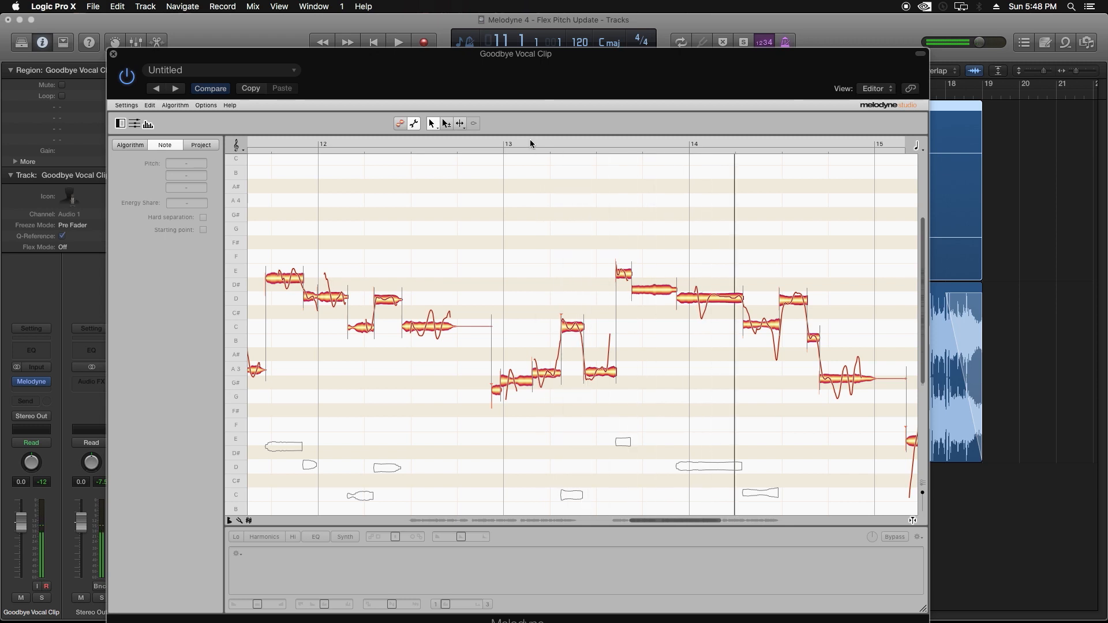
left_click(401, 126)
left_click(589, 141)
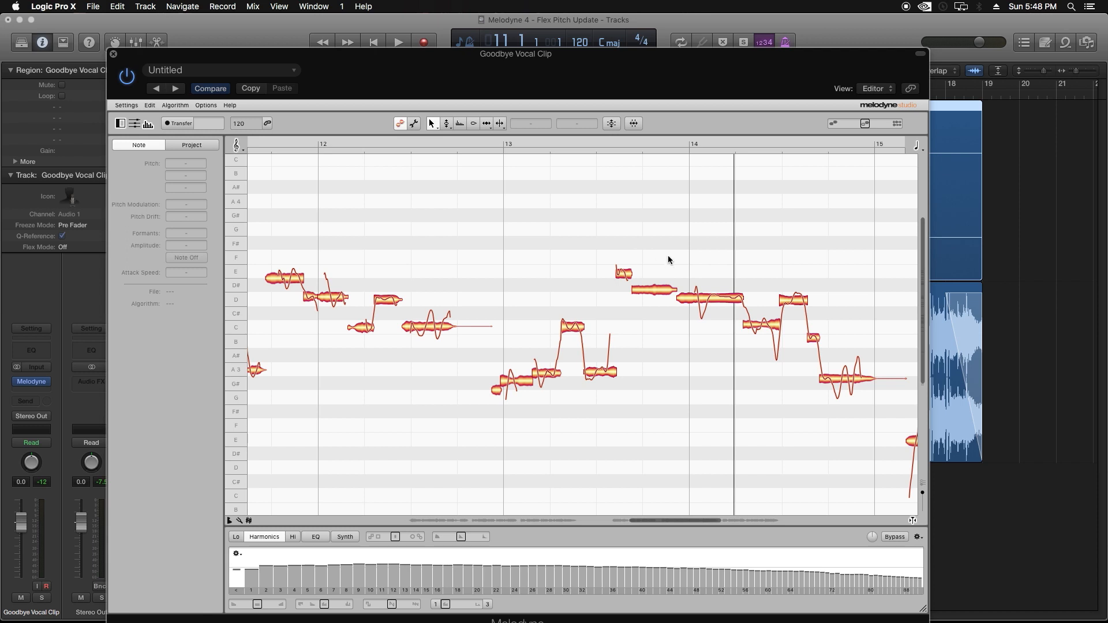
Step: Play the phrase around bar 14 in sections to check the D4 note and the notes following it
scroll(668, 260, "right", 5)
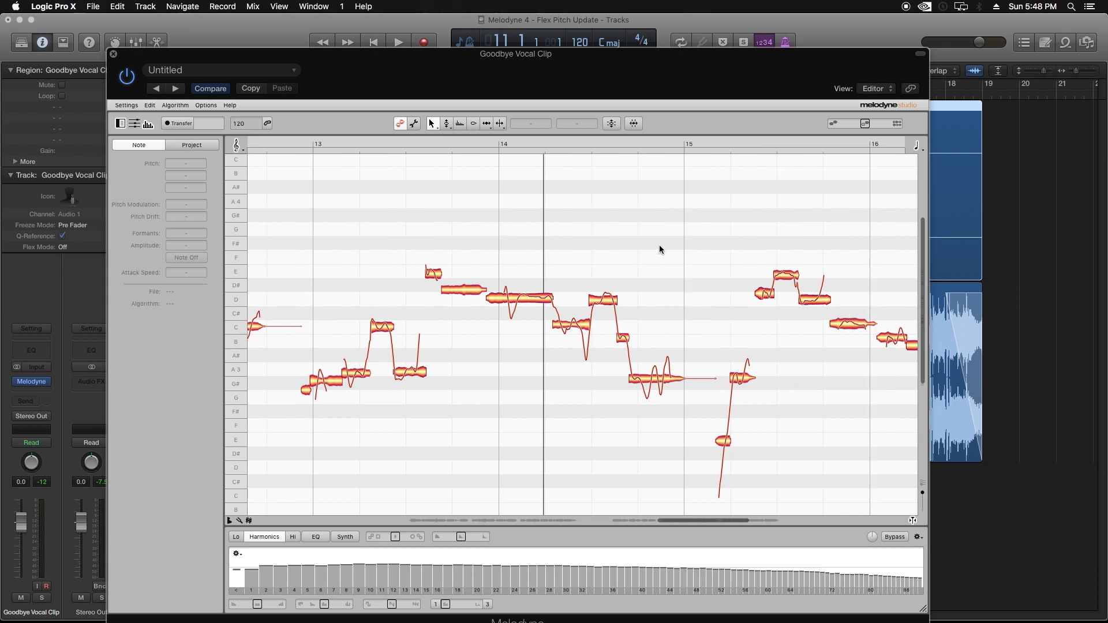
double_click(424, 143)
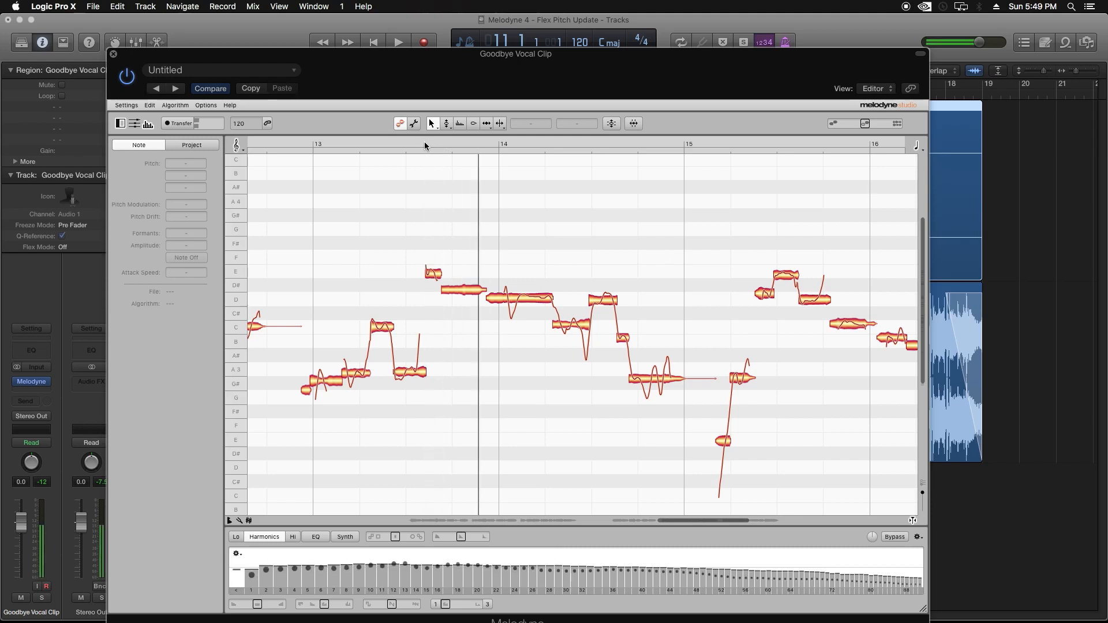
left_click(521, 295)
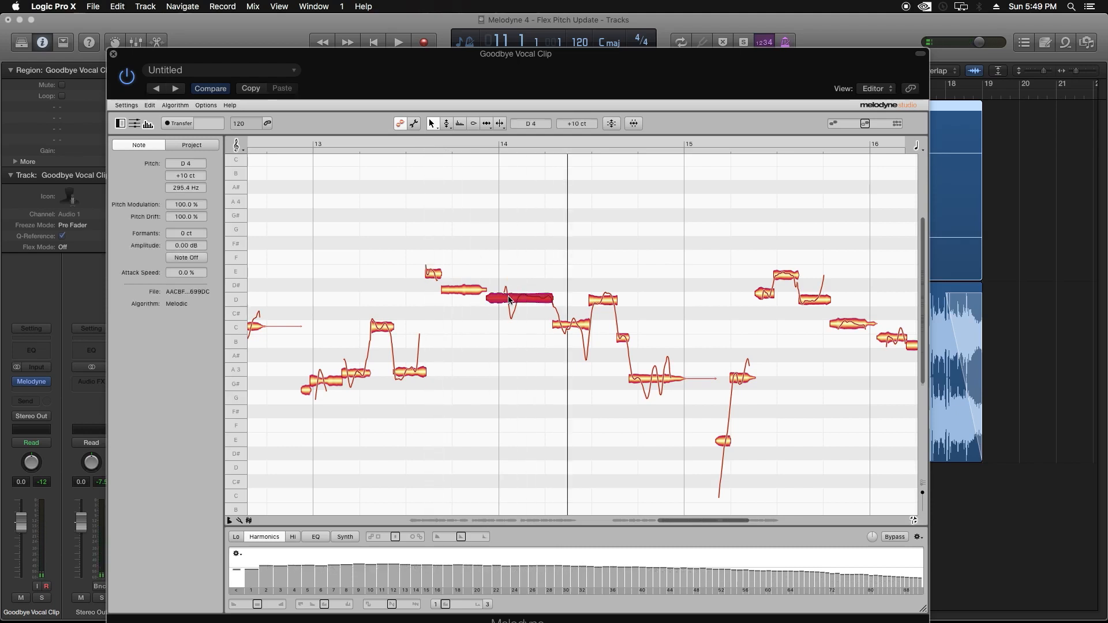
left_click(491, 143)
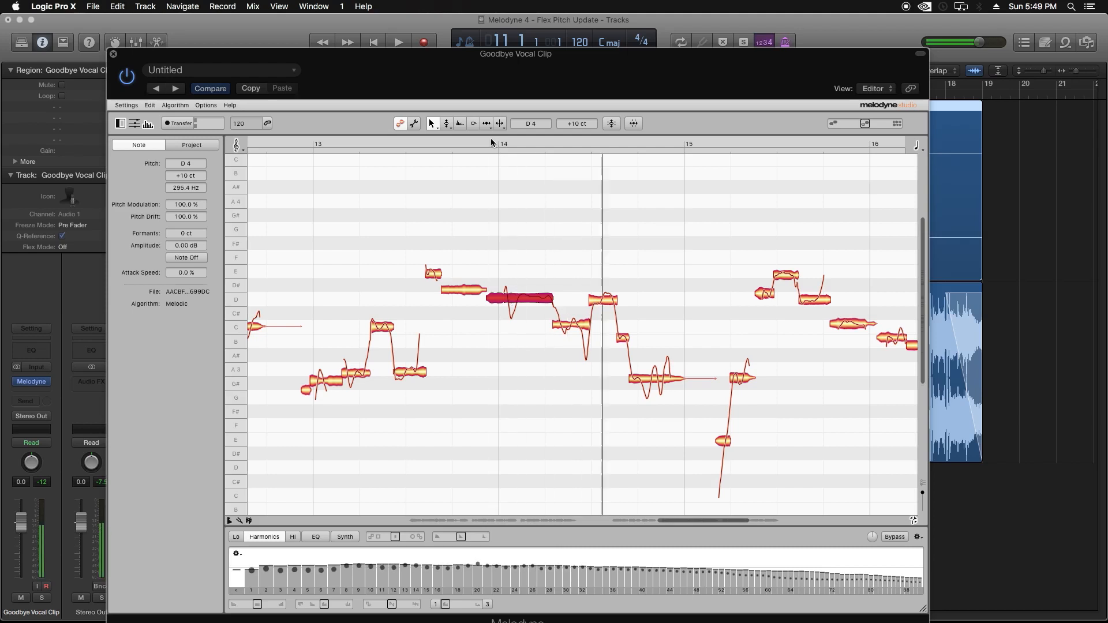
left_click(566, 139)
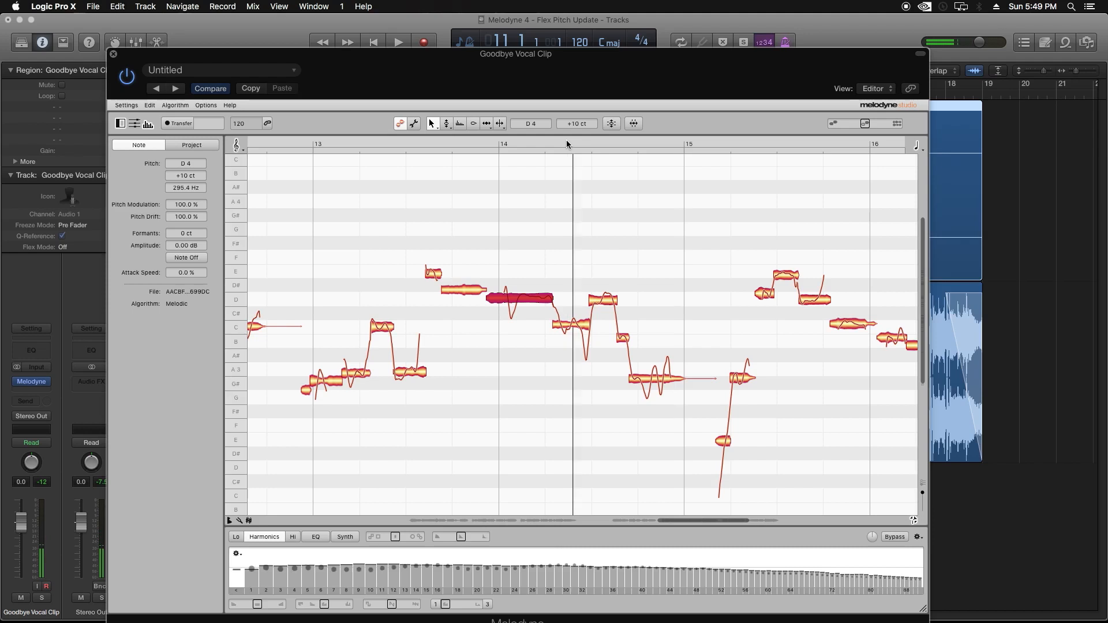
key("space")
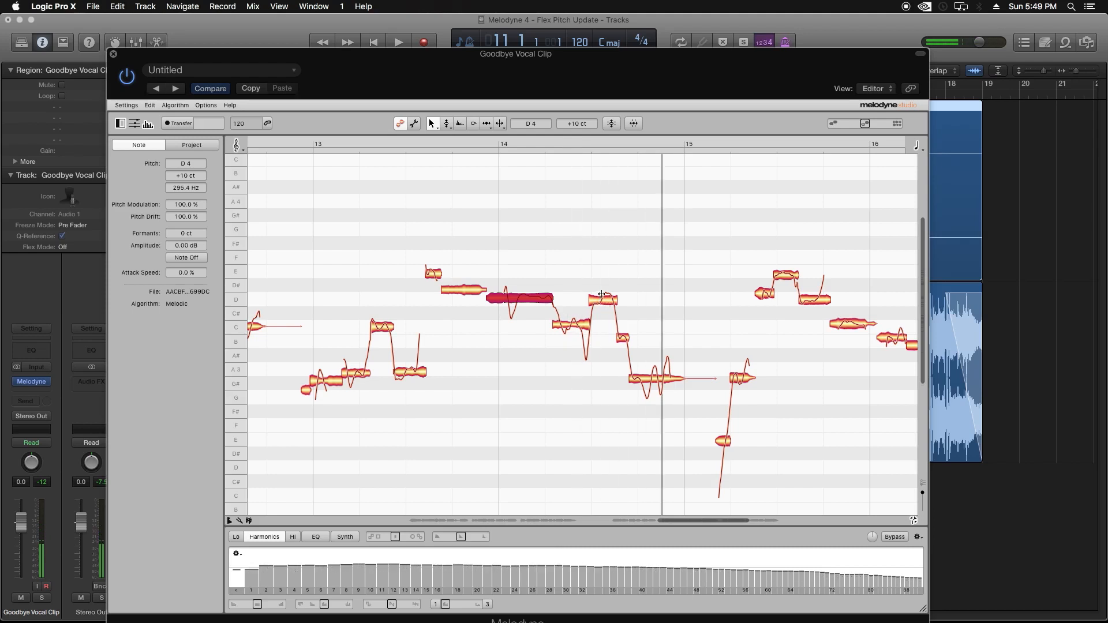
Step: Split the short D4 note midway between bars 14 and 15 and play the rest of the vocal
double_click(602, 294)
left_click(600, 269)
left_click(561, 138)
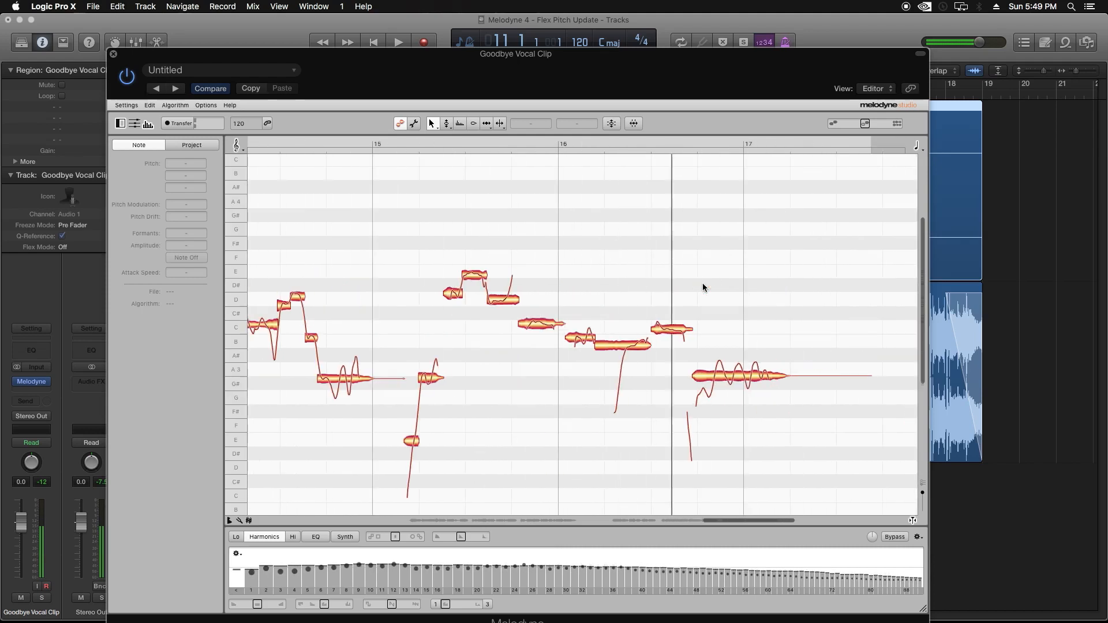
key("space")
Step: Select the vocal notes from bar 11 to the end, leaving out the low onset notes after bars 11 and 15
left_click_drag(703, 521, 621, 520)
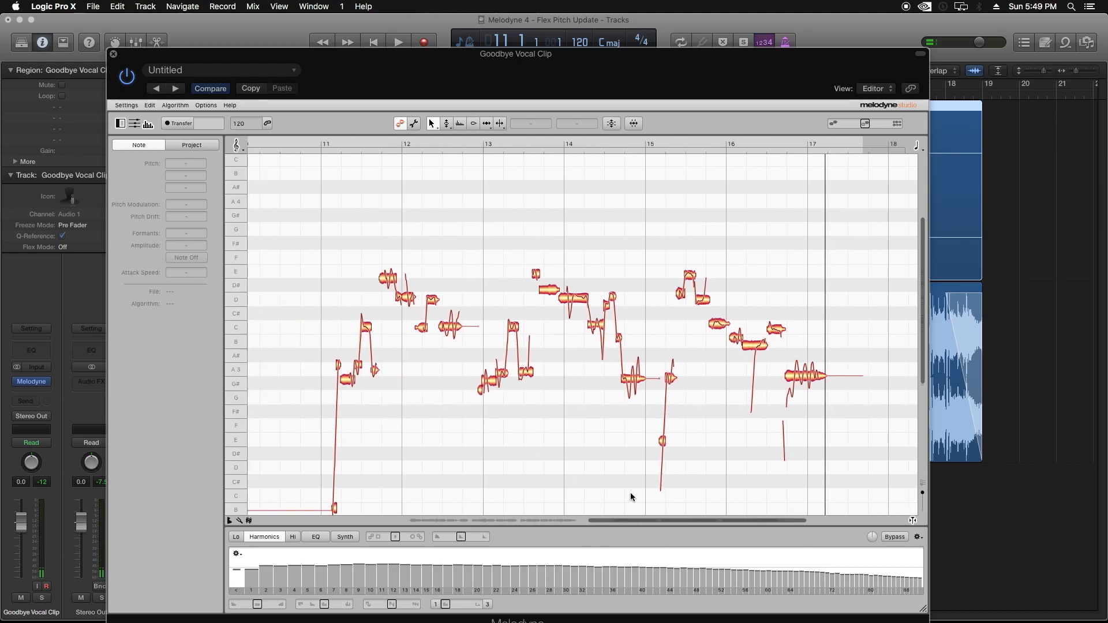
scroll(620, 514, "down", 2)
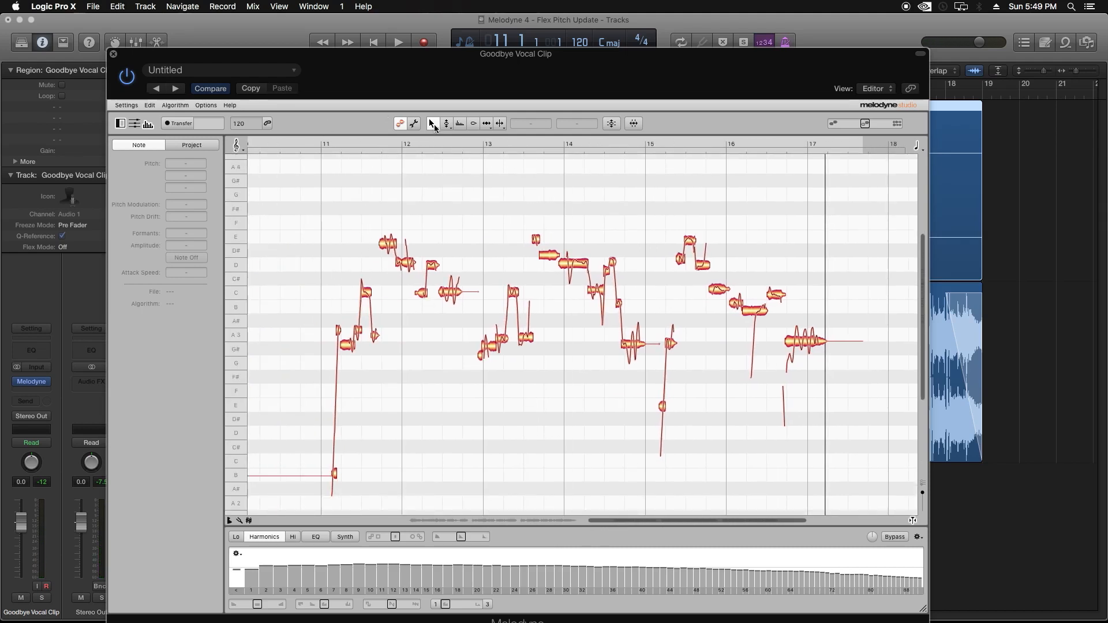
left_click_drag(293, 189, 832, 431)
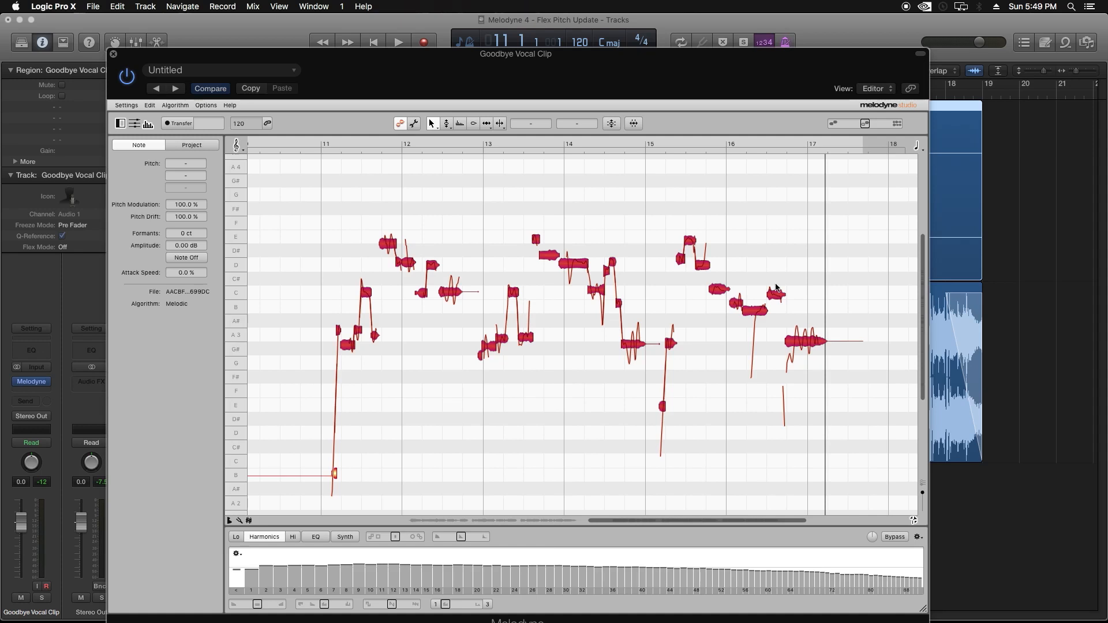
left_click_drag(294, 208, 709, 379)
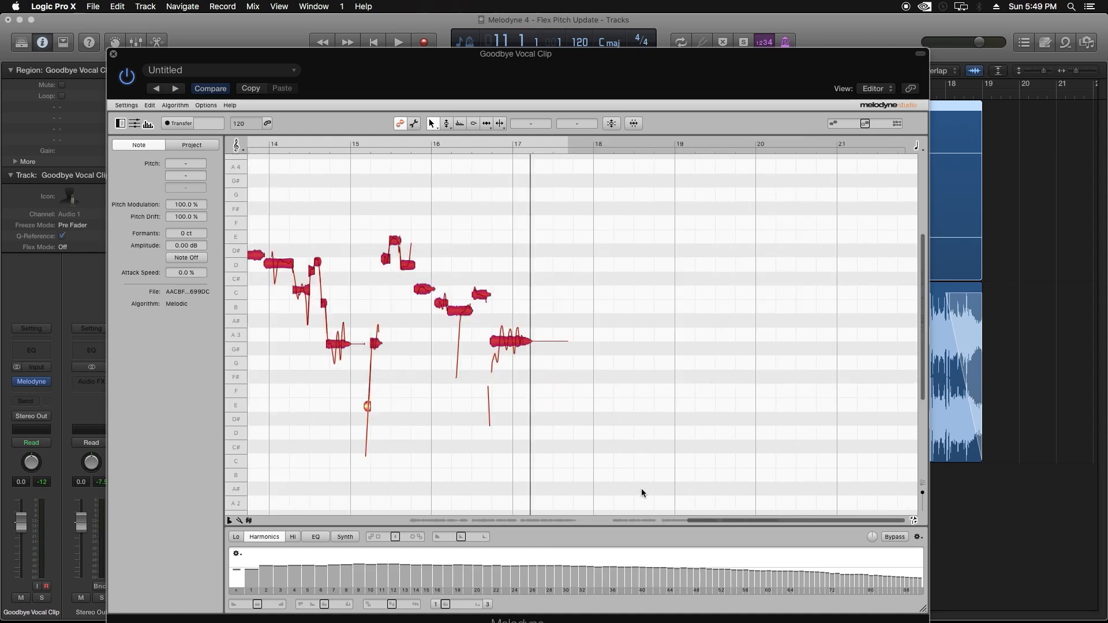
left_click_drag(722, 520, 604, 521)
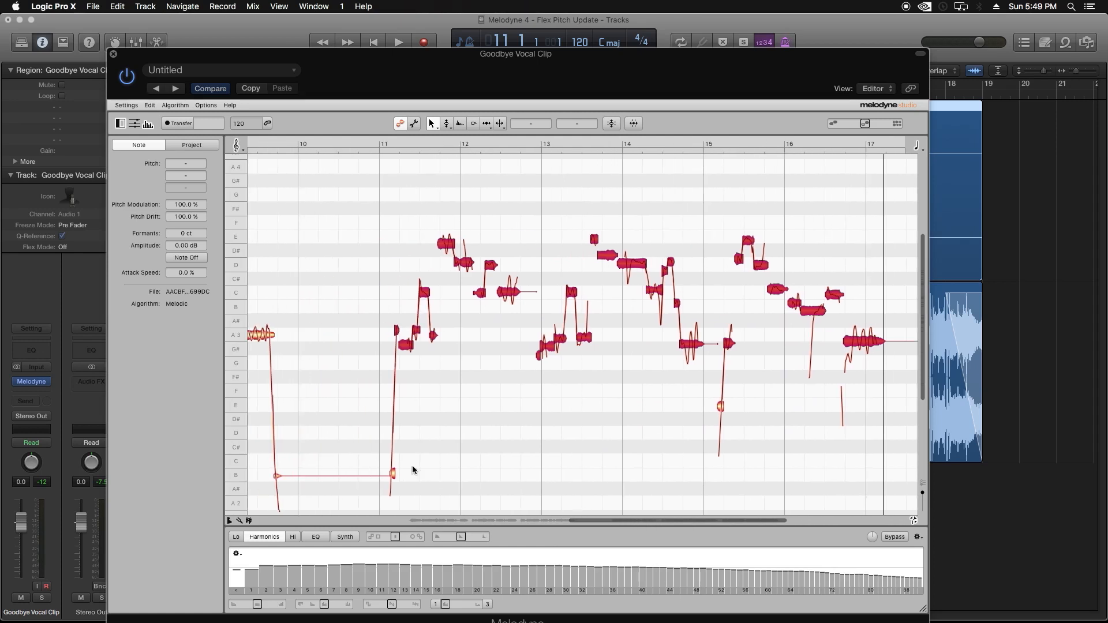
Step: Correct the selected notes with pitch center at 100% and Snap to A Minor enabled, clear the selection, and play from bar 11
left_click(612, 127)
left_click_drag(485, 110, 598, 110)
left_click(402, 143)
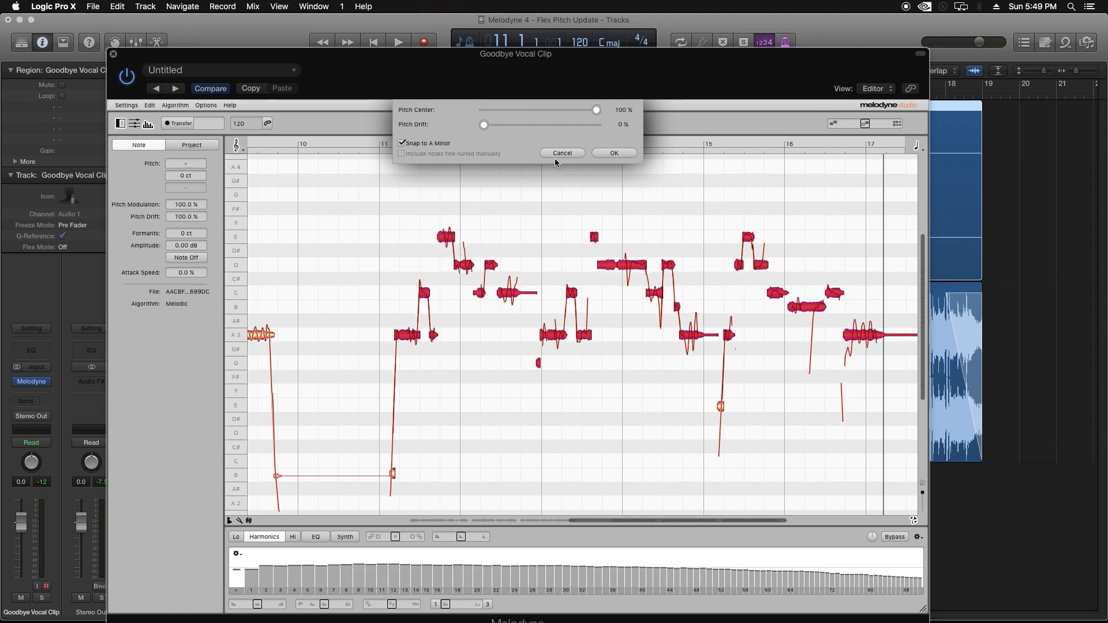
left_click(612, 153)
left_click(569, 208)
left_click(391, 138)
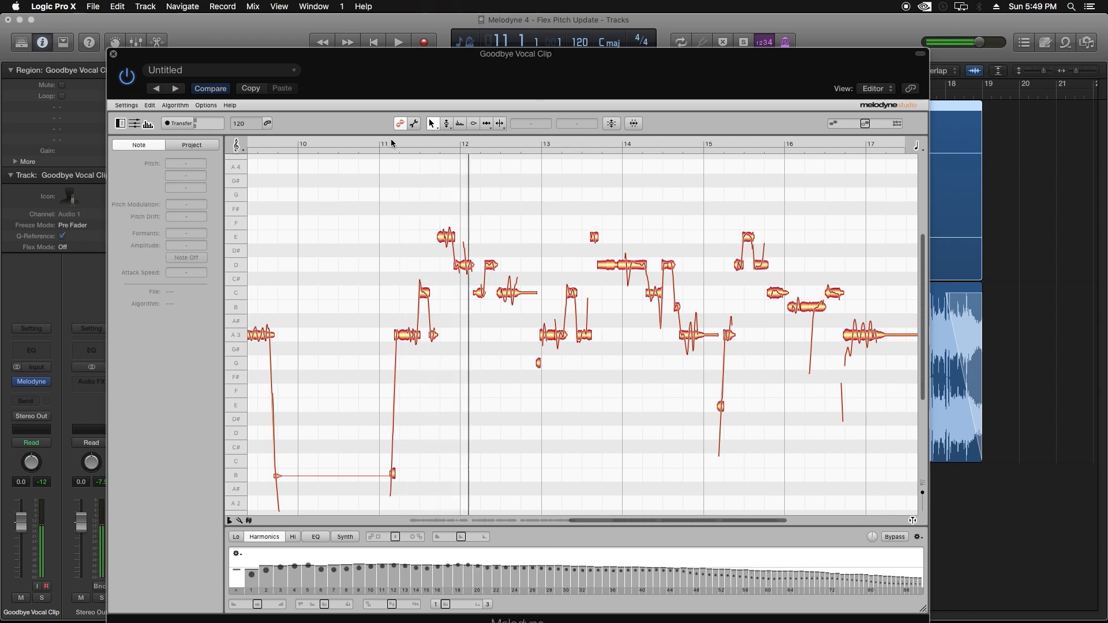
Step: Move the short note between the low onset after bar 11 and the following A3 note to G#3 and replay it
left_click_drag(783, 521, 663, 518)
left_click_drag(539, 334, 538, 362)
left_click(529, 142)
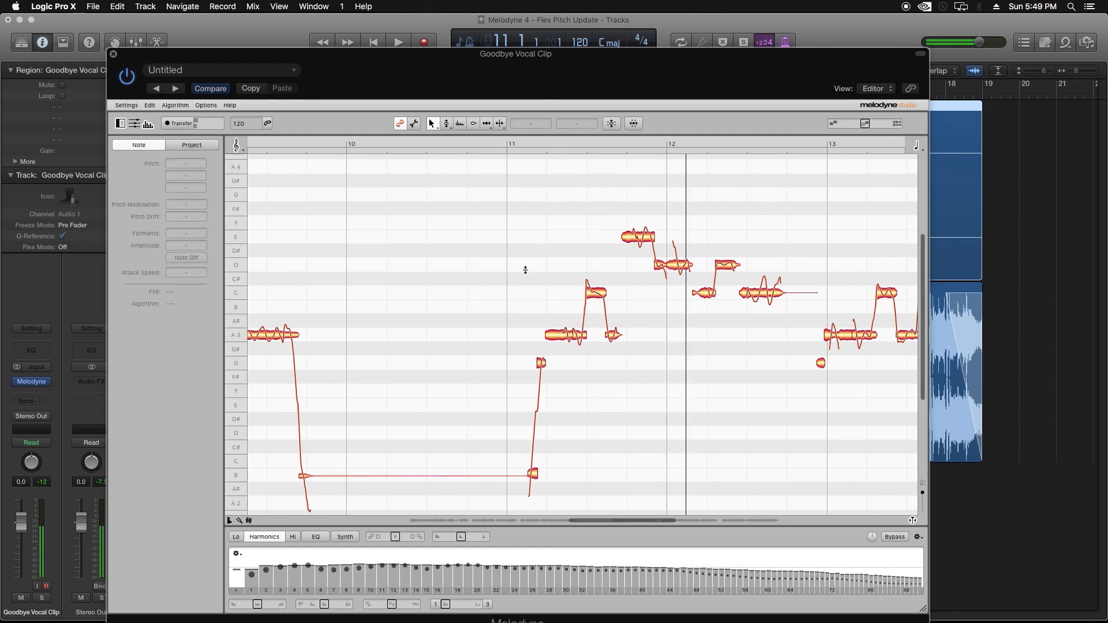
left_click(542, 358)
left_click_drag(542, 364, 543, 352)
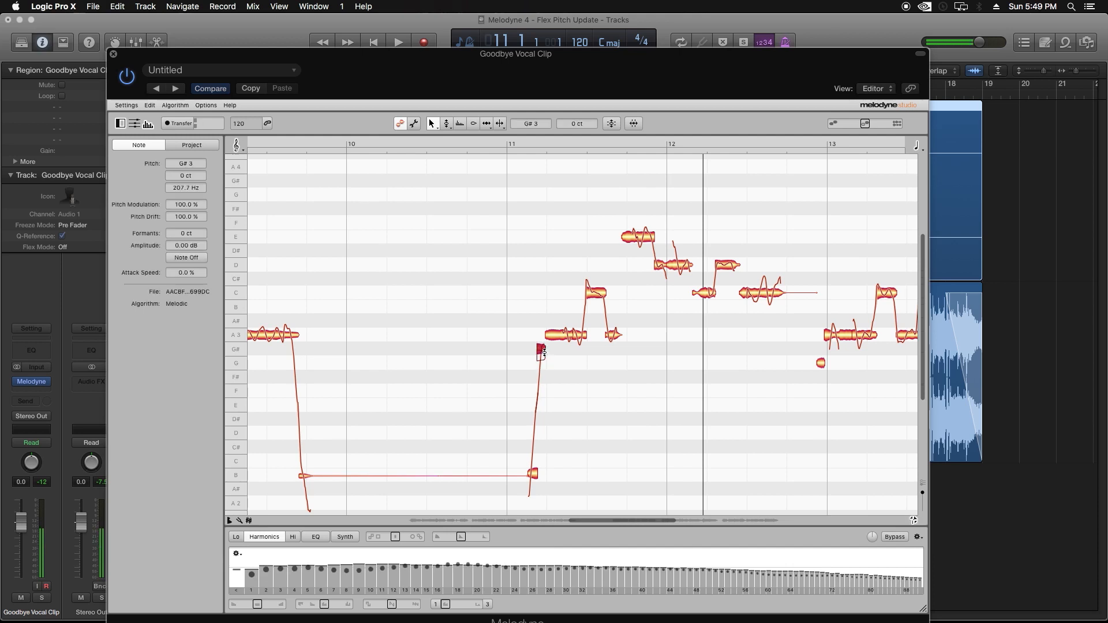
left_click(522, 141)
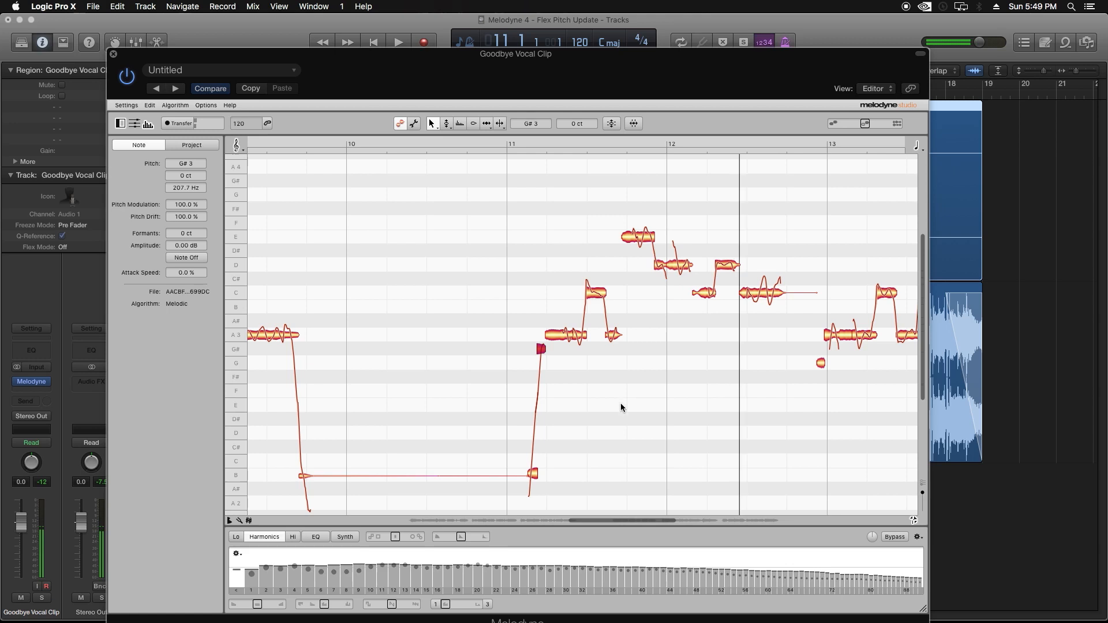
Step: Play the corrected vocal in sections from midway after bar 11 to about bar 15 to check the notes
left_click_drag(593, 520, 601, 520)
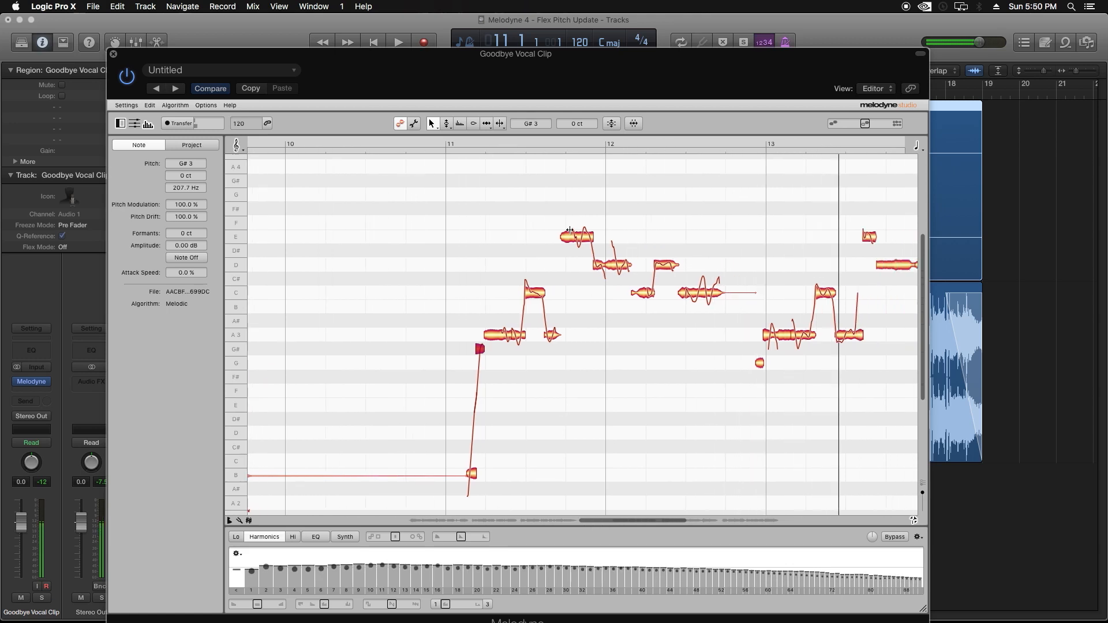
left_click(549, 139)
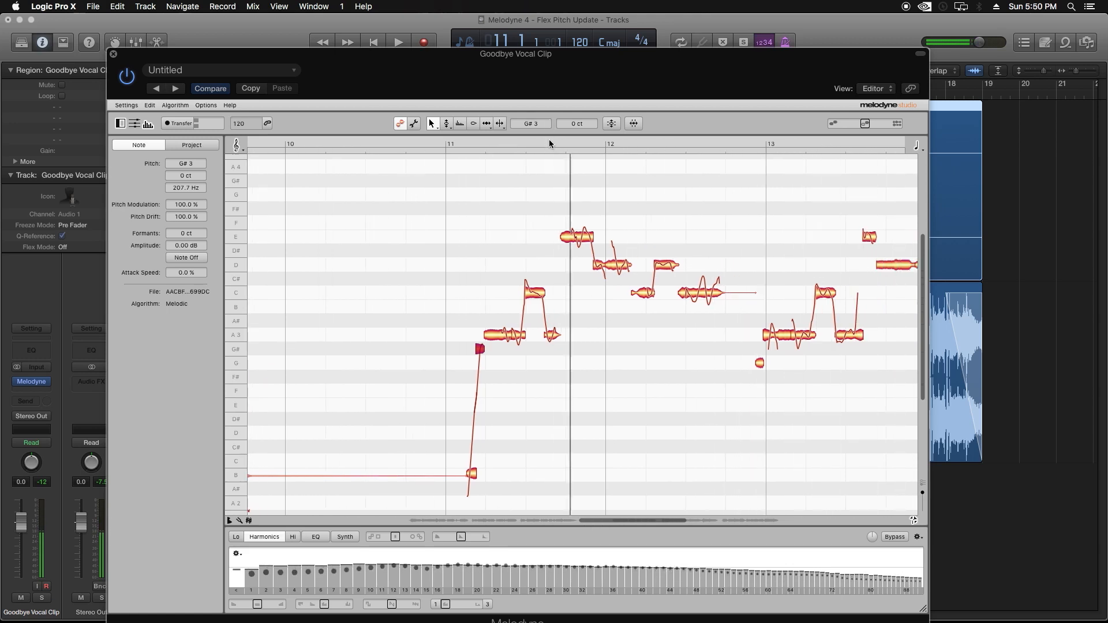
left_click_drag(622, 523, 664, 521)
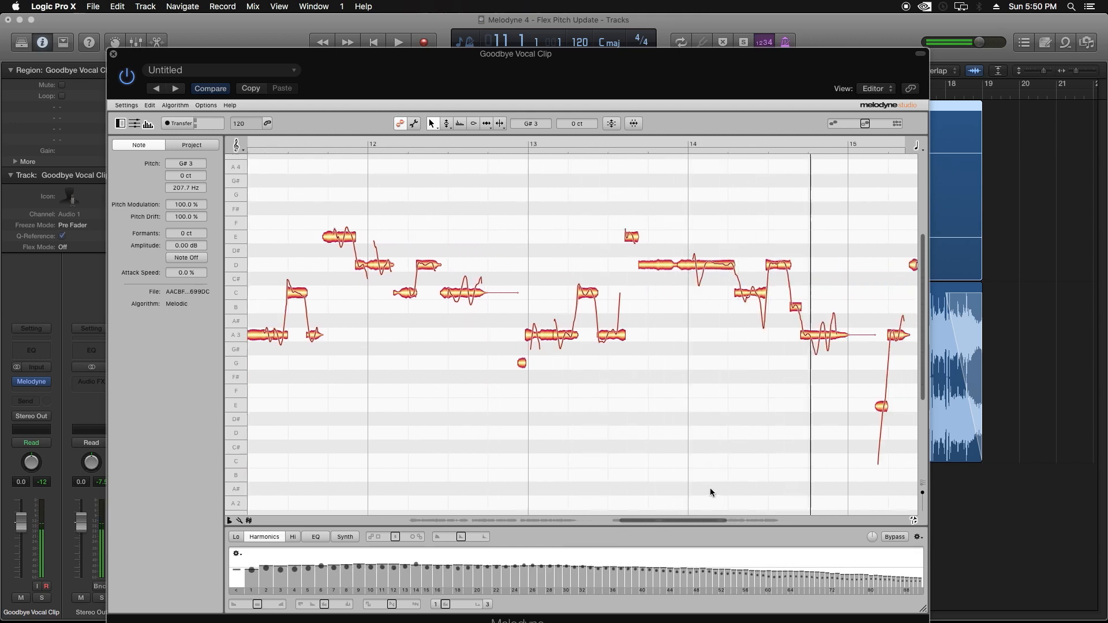
left_click(748, 139)
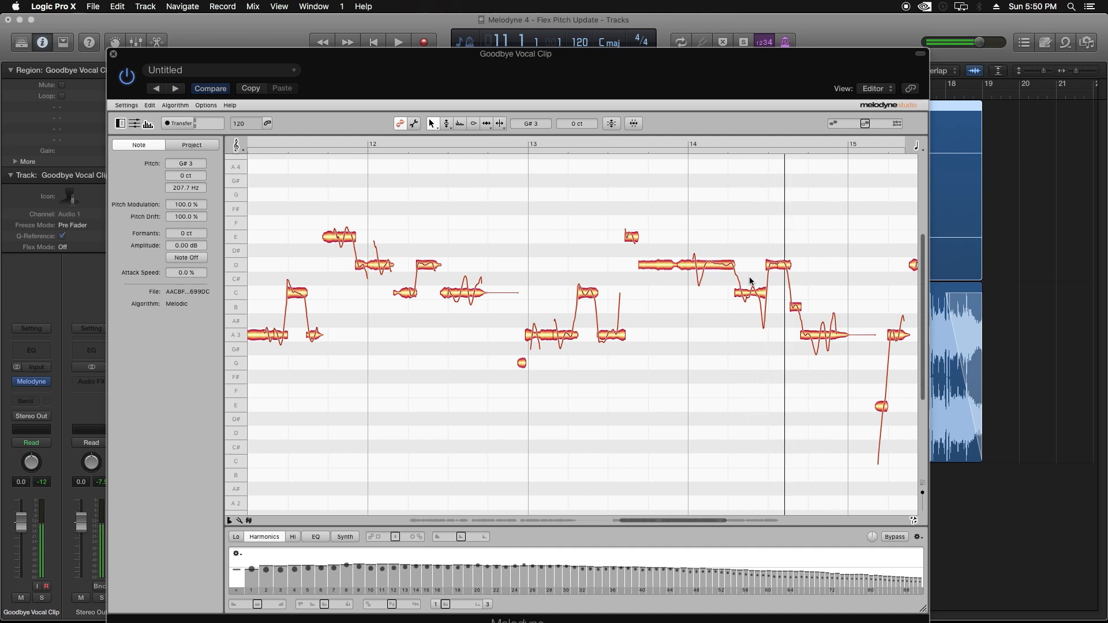
left_click_drag(704, 520, 726, 521)
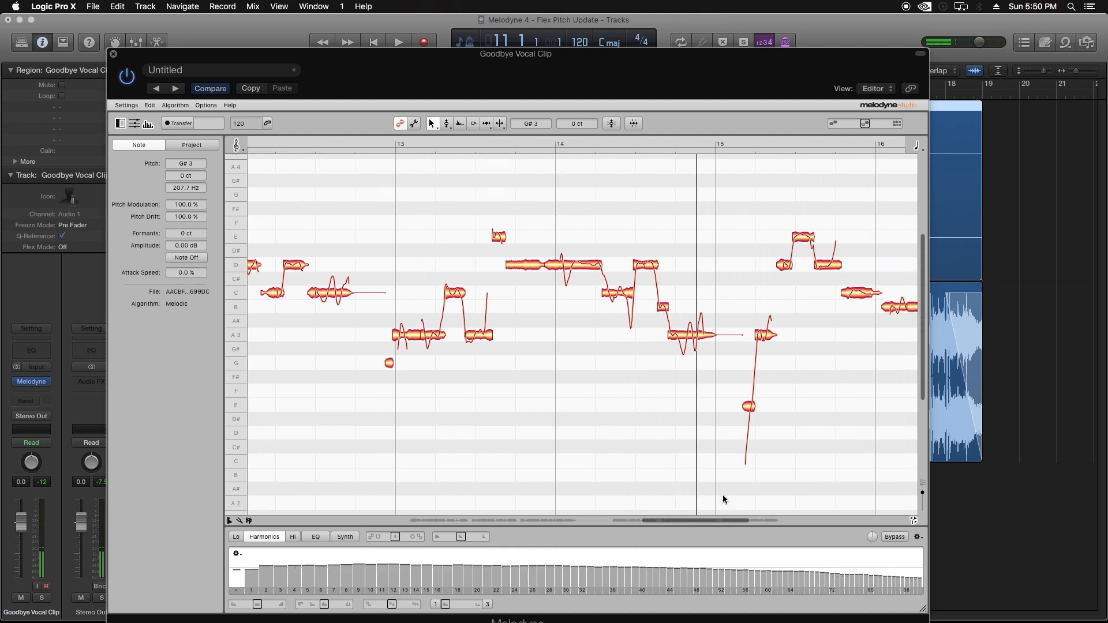
Step: Midway between bars 14 and 15, lower the first short D4 note to C#4, raise the B3 note to C4, and replay to the end
left_click(640, 268)
left_click(628, 202)
left_click(610, 141)
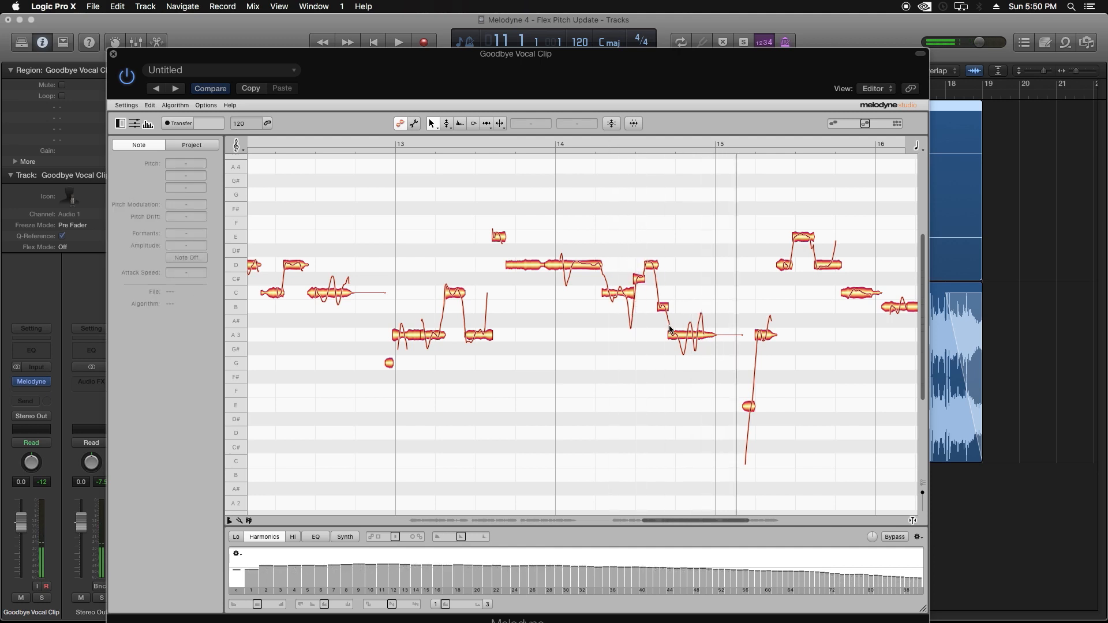
left_click_drag(663, 309, 664, 292)
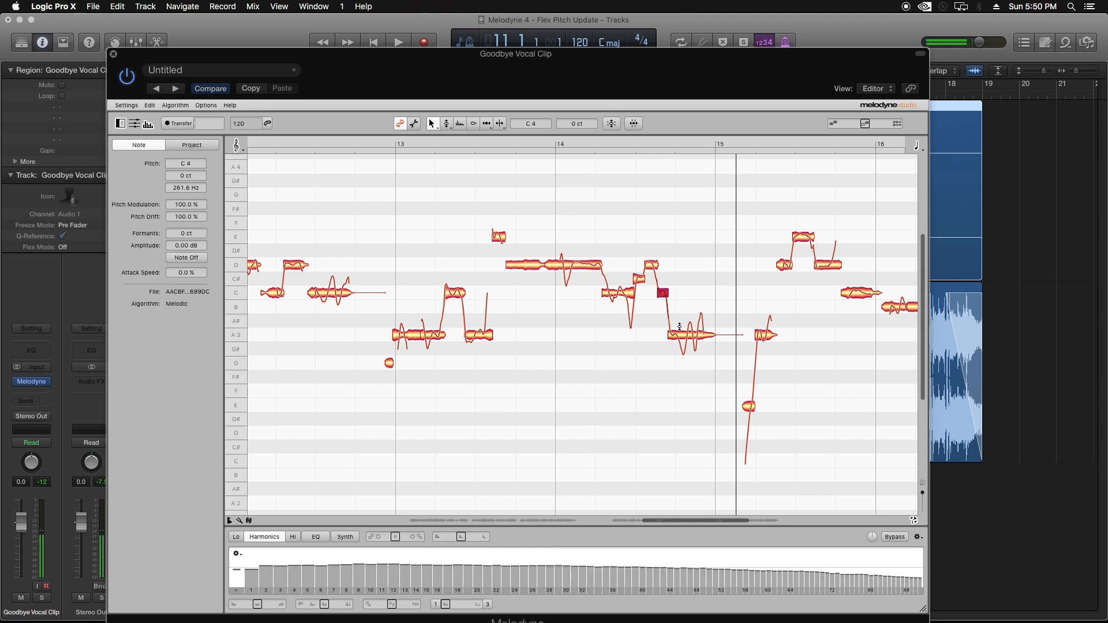
left_click(611, 140)
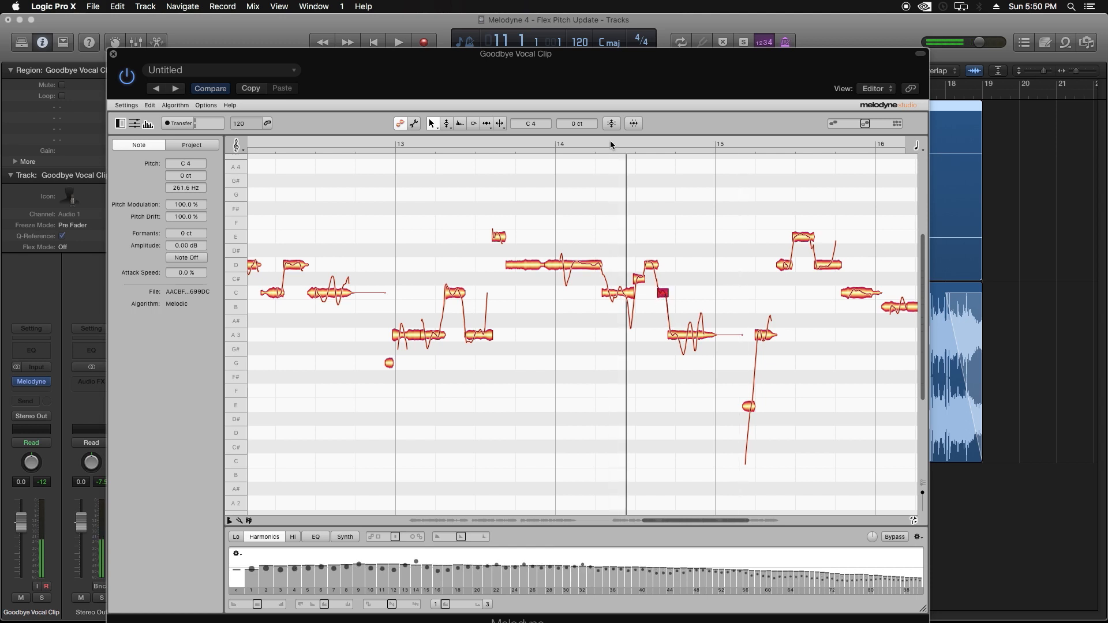
left_click_drag(687, 520, 745, 518)
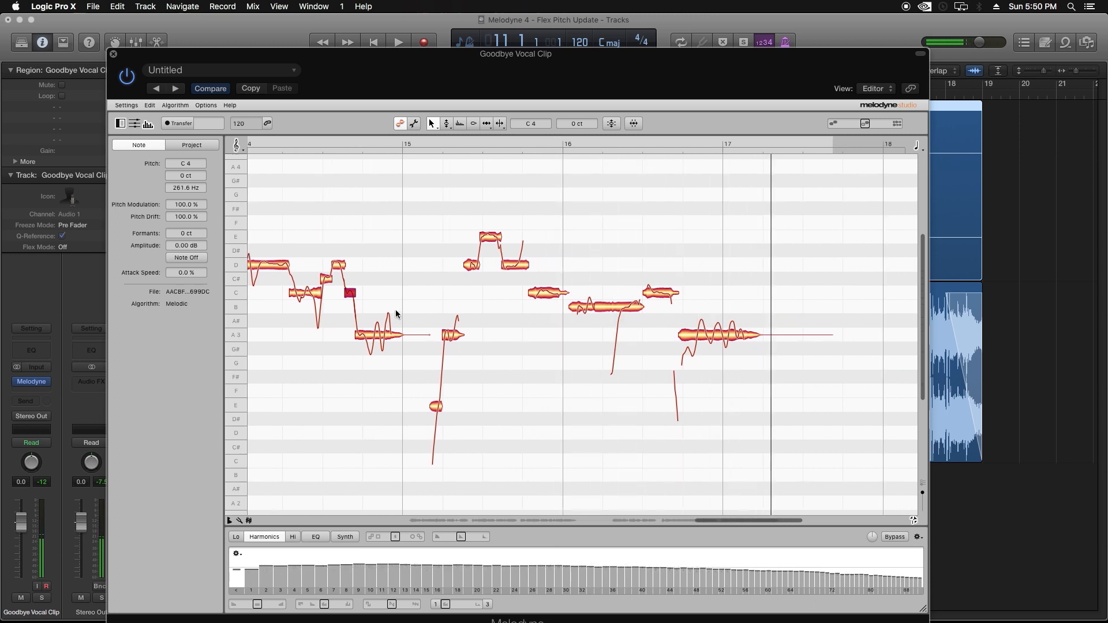
Step: Set pitch drift correction to 100% for the long A3 notes ending just before bar 15 and just after bar 17
left_click_drag(741, 253, 713, 338)
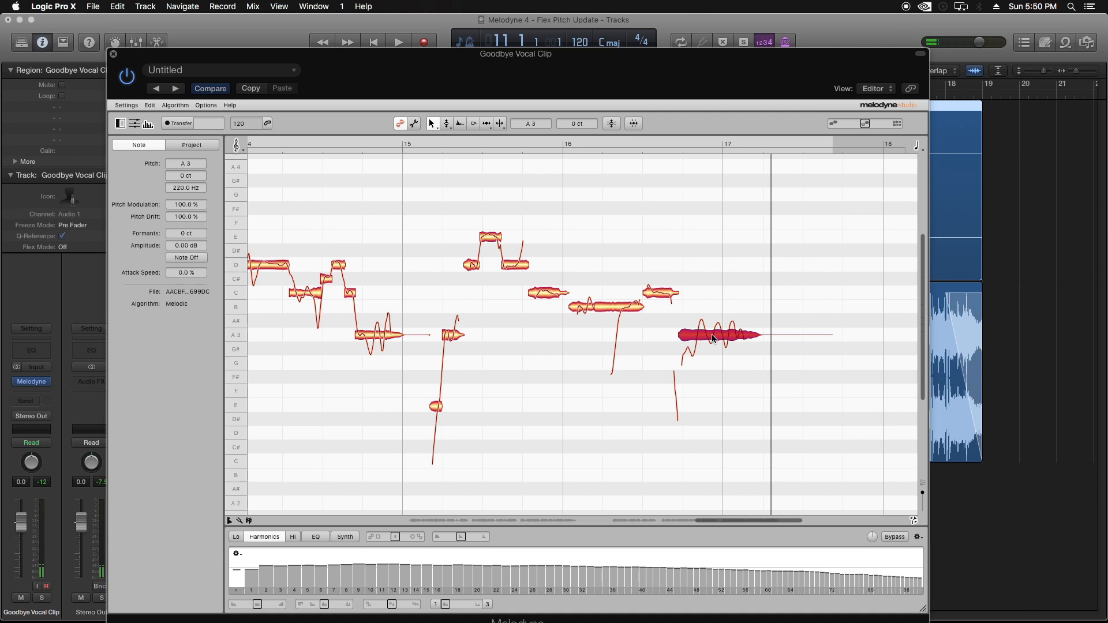
left_click(381, 335, "shift")
left_click(611, 124)
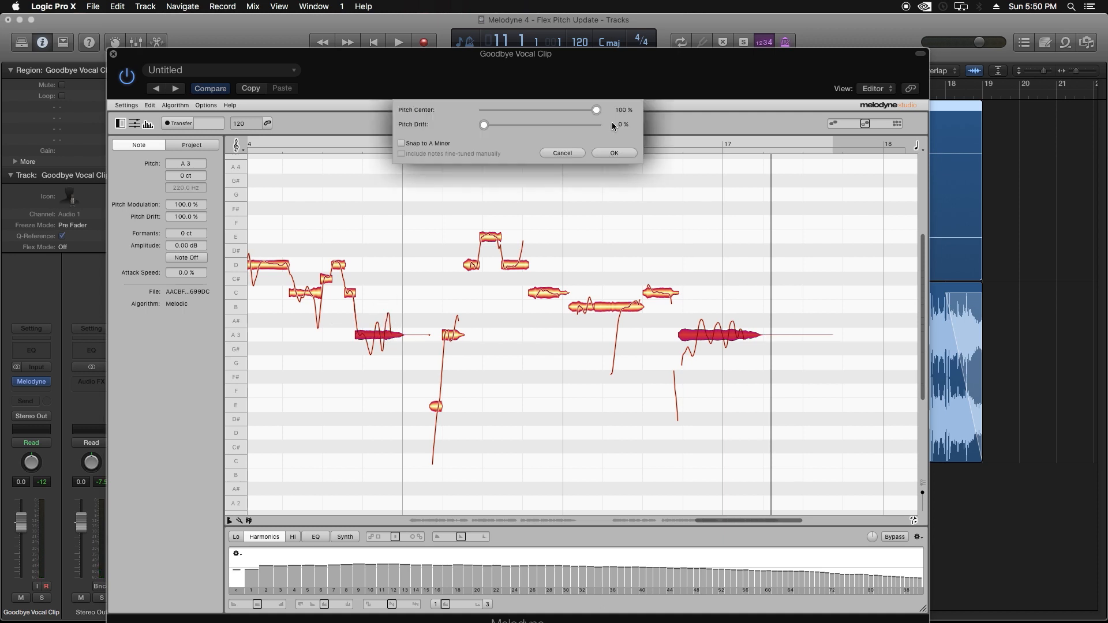
left_click_drag(482, 125, 608, 142)
left_click(614, 152)
Step: Set pitch drift correction to 100% for the long C4 note after bar 12 and play the second half from bar 11
scroll(496, 425, "left", 10)
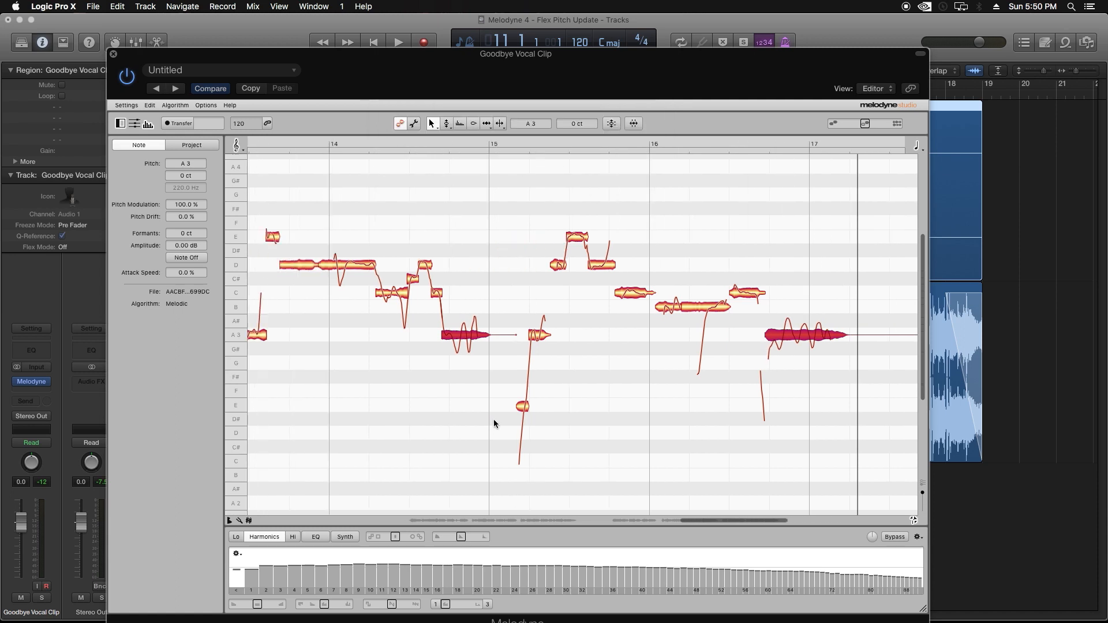
scroll(471, 397, "left", 3)
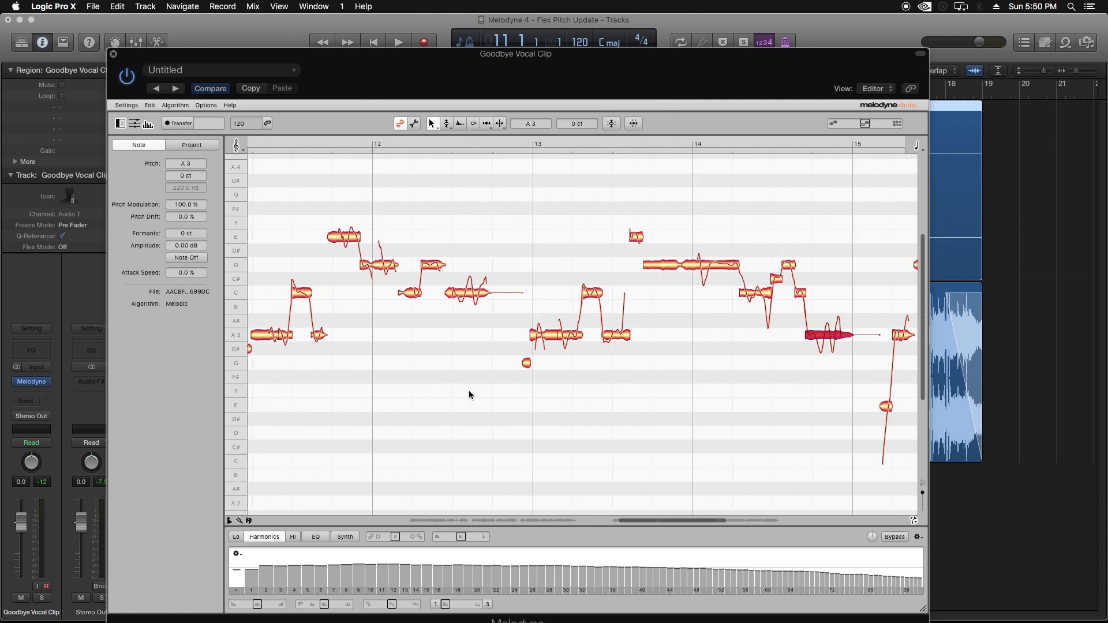
scroll(469, 398, "left", 6)
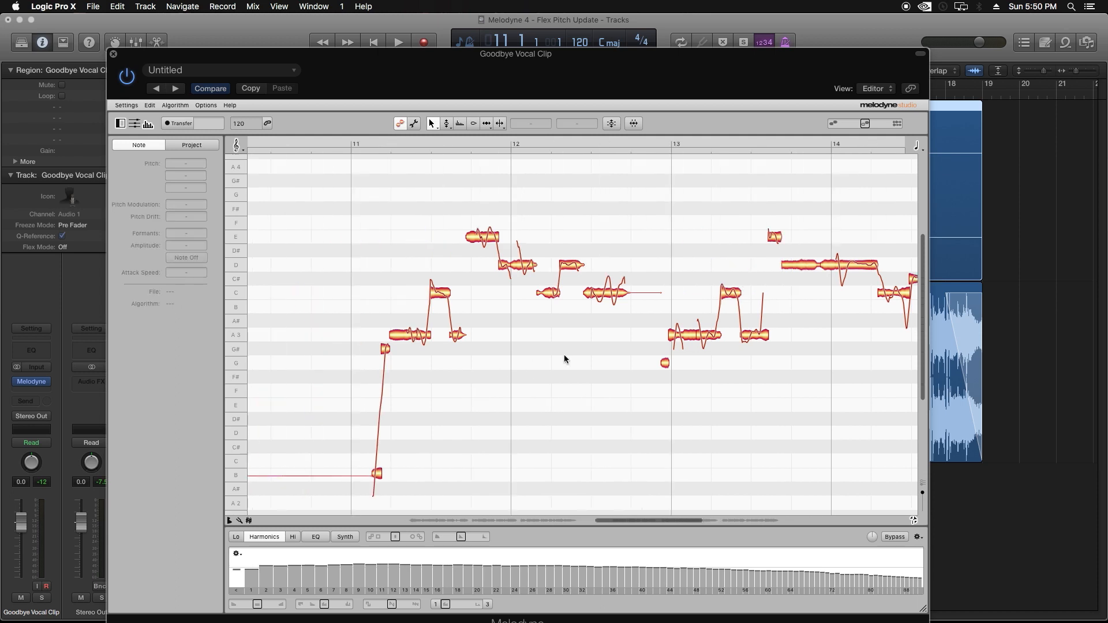
left_click(616, 275)
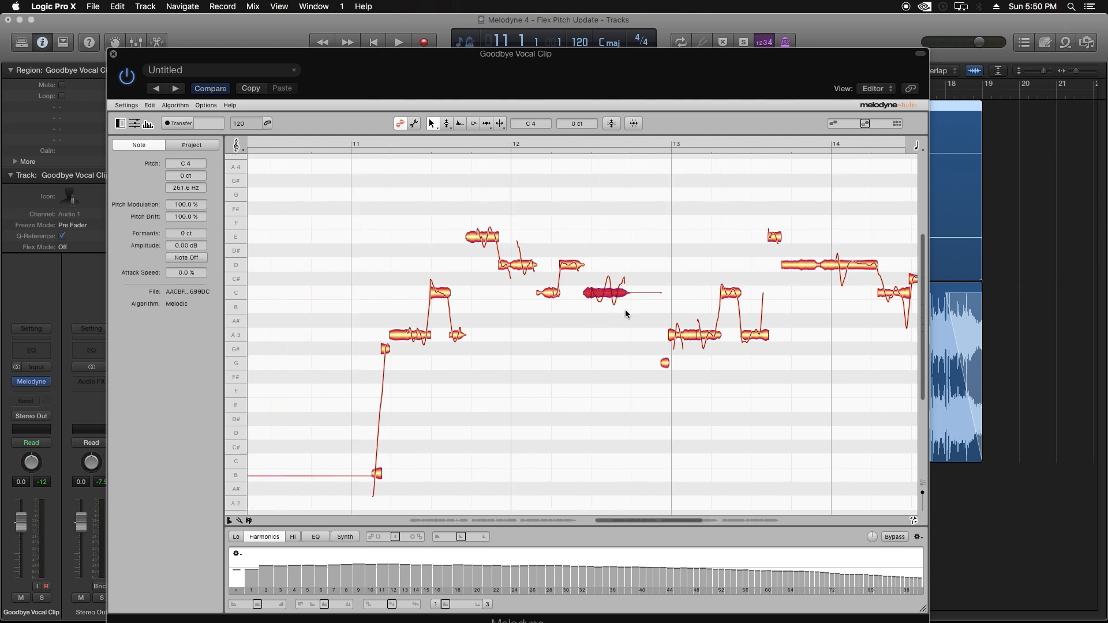
left_click(612, 124)
left_click_drag(489, 125, 645, 144)
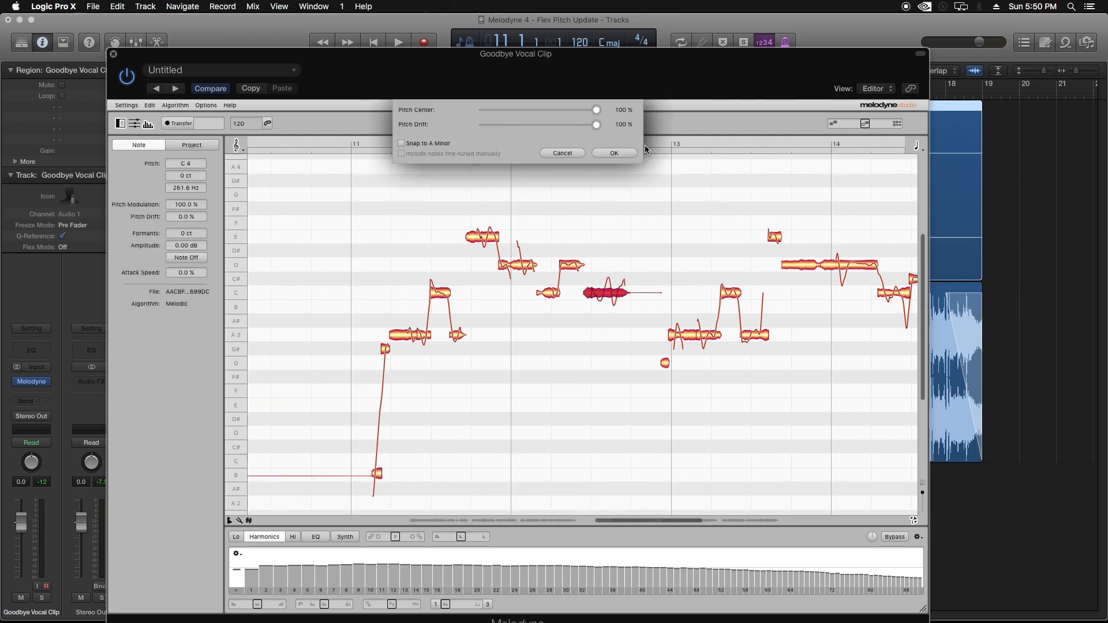
left_click(614, 153)
left_click(635, 198)
left_click(357, 142)
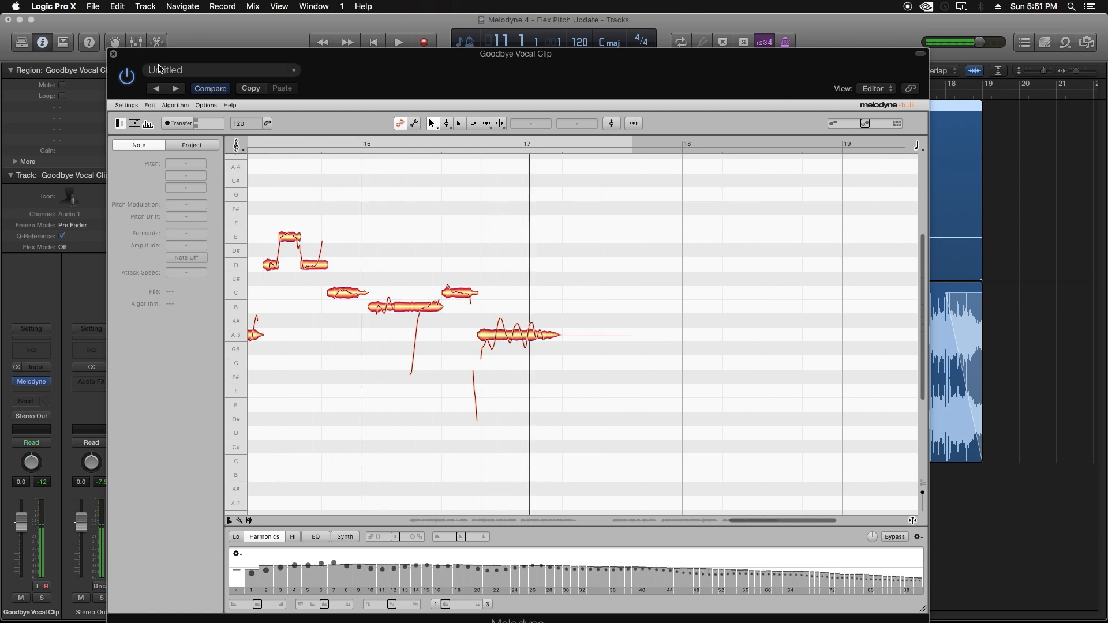
key("space")
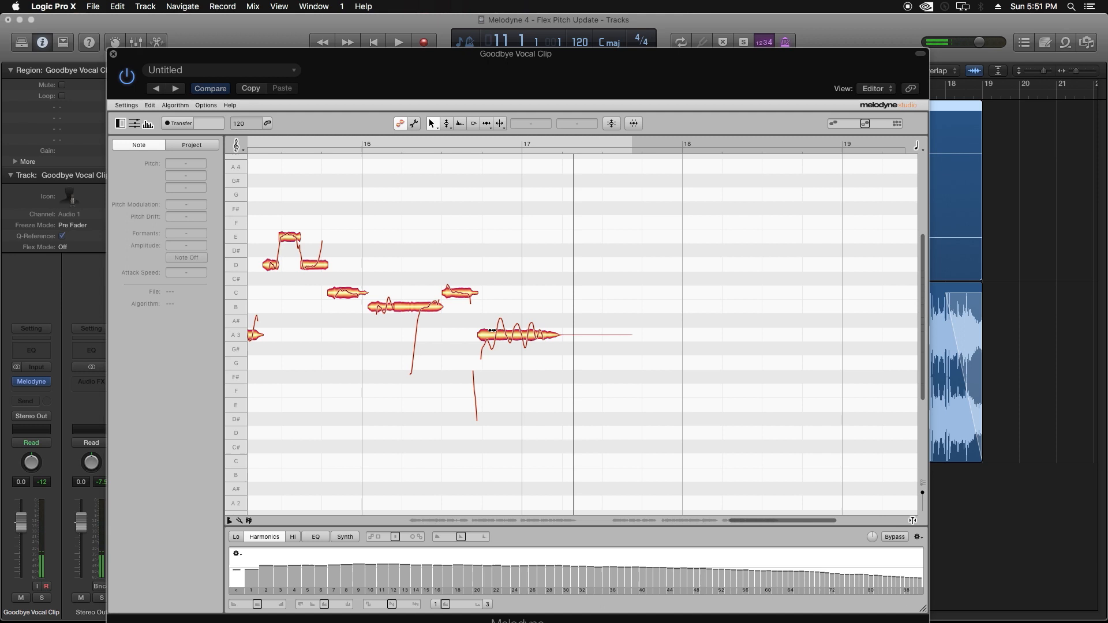
Step: Set pitch drift correction to 0% for the final A3 note around bar 17 and replay the ending
left_click(494, 327)
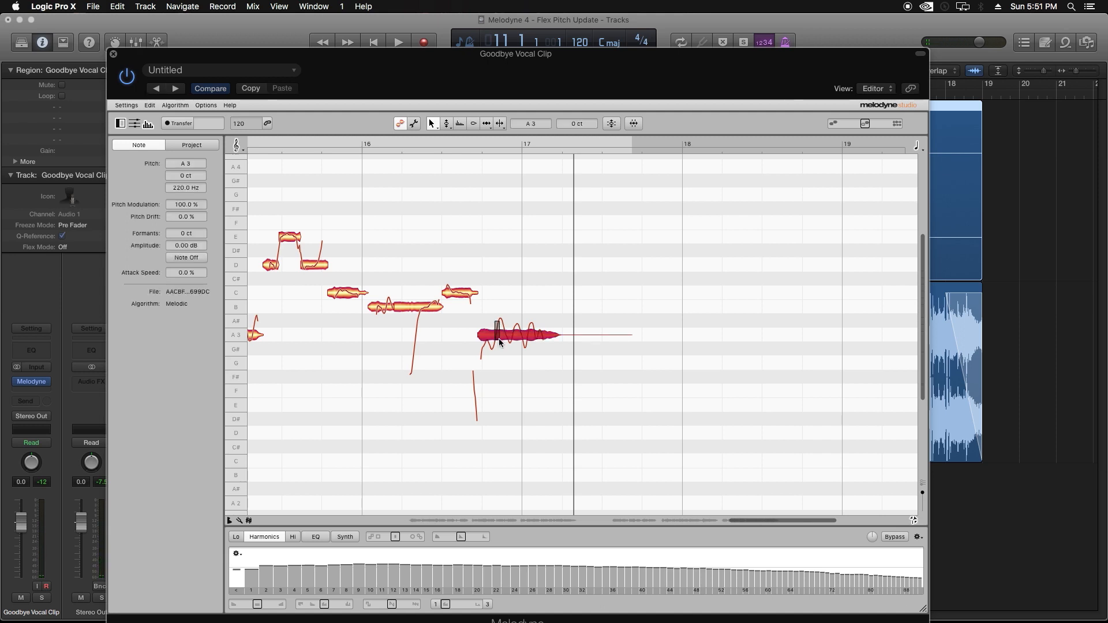
left_click(606, 126)
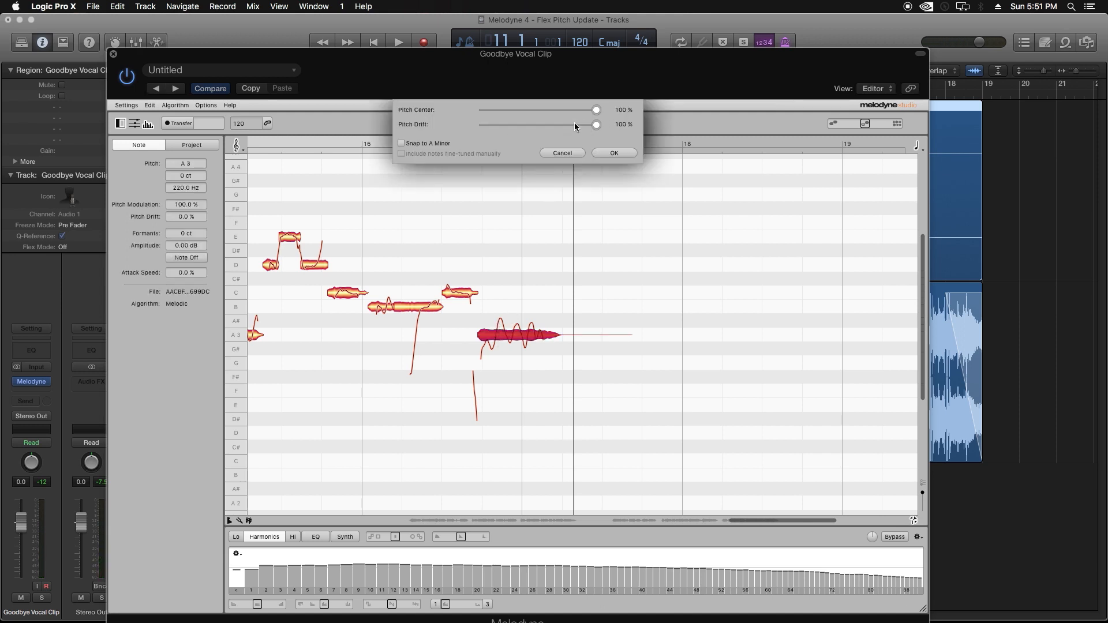
left_click_drag(596, 124, 451, 127)
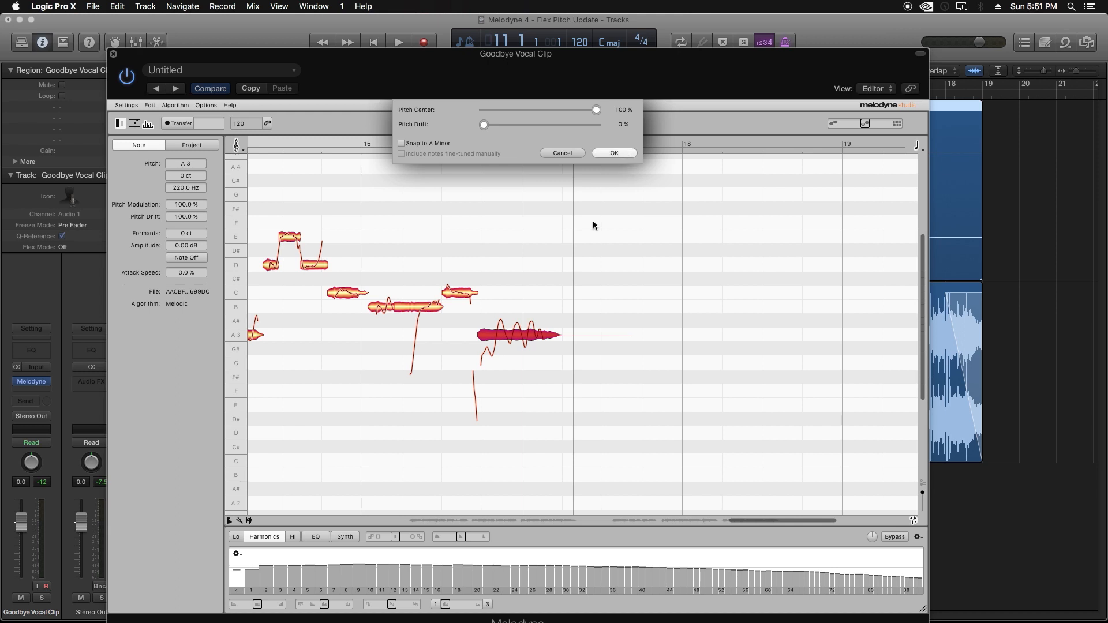
left_click(531, 168)
left_click(470, 140)
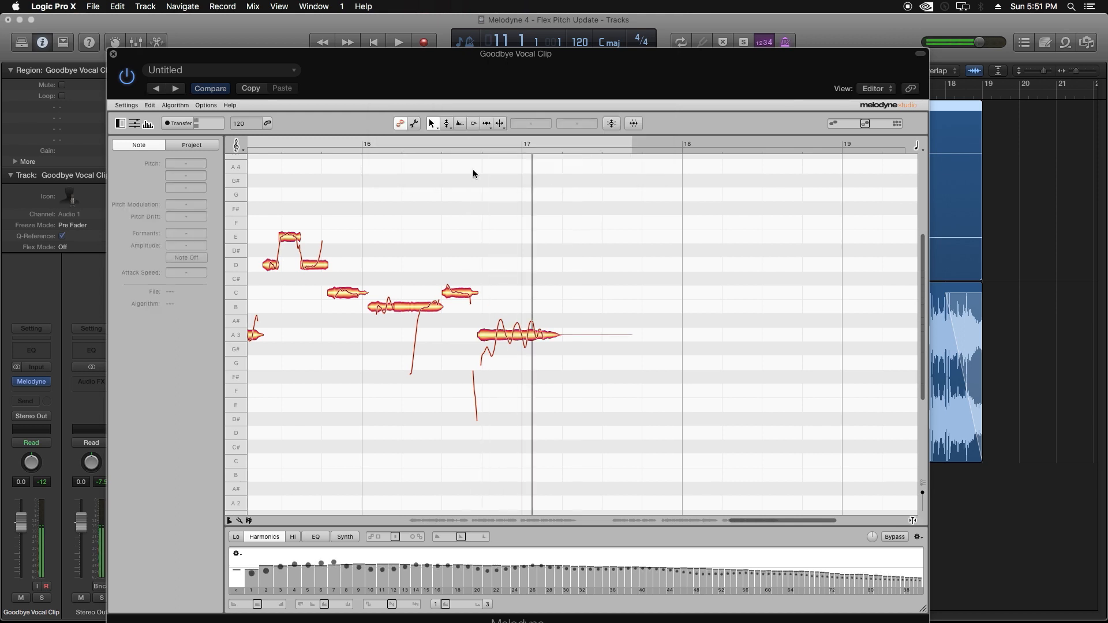
Step: Split the final A3 note before bar 17, correct both parts at 100% pitch center with Snap to A Minor, and replay
double_click(495, 326)
left_click_drag(485, 310, 528, 379)
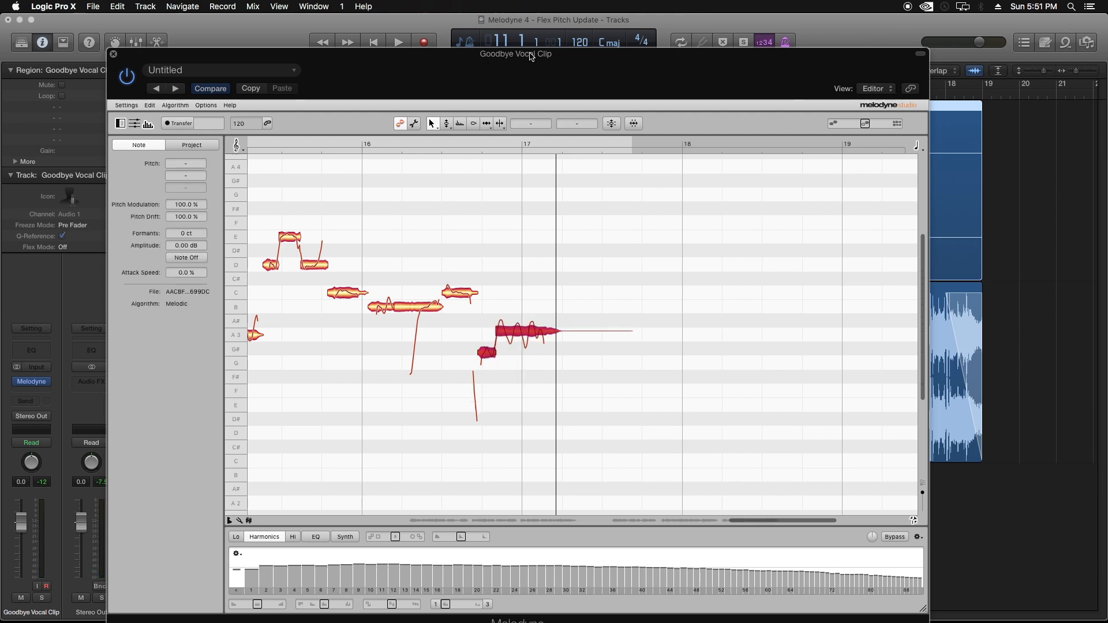
left_click(633, 123)
left_click_drag(490, 110, 676, 142)
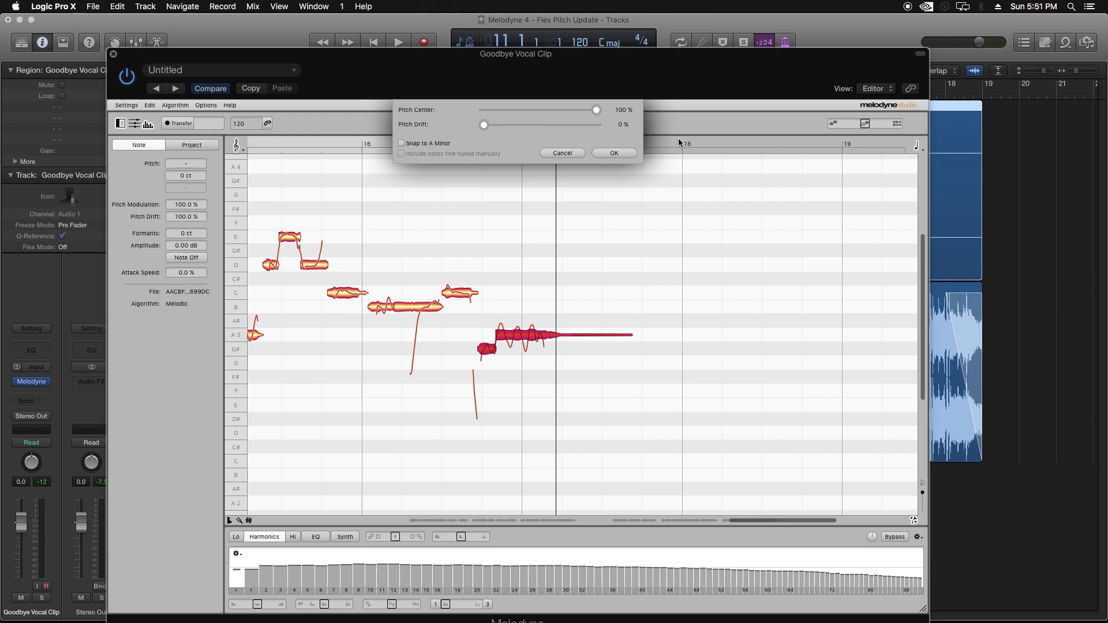
left_click(401, 143)
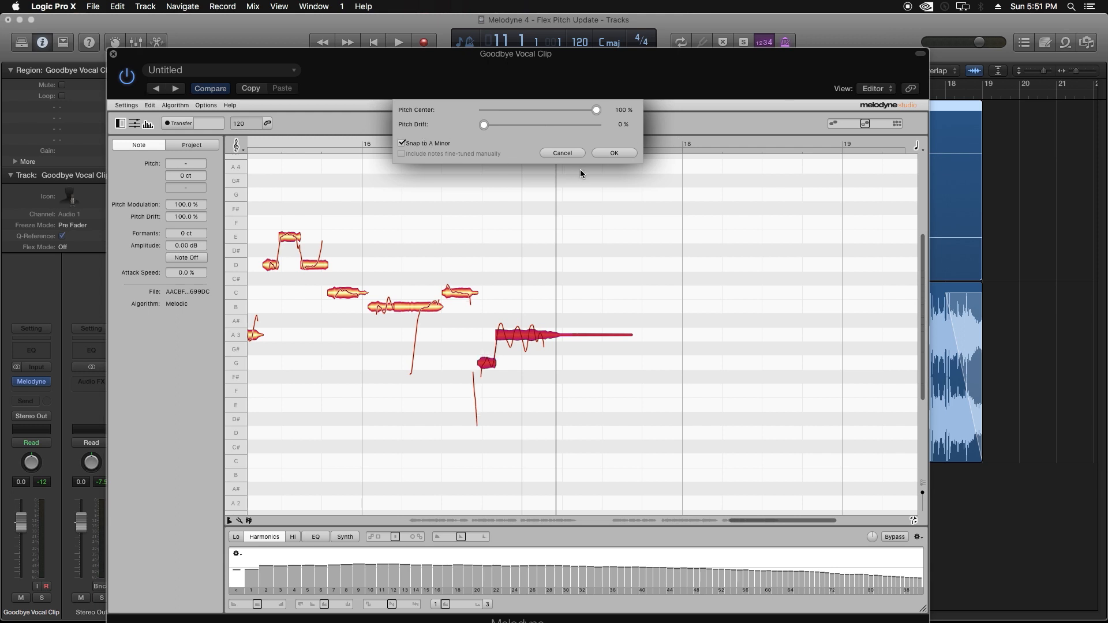
left_click(607, 154)
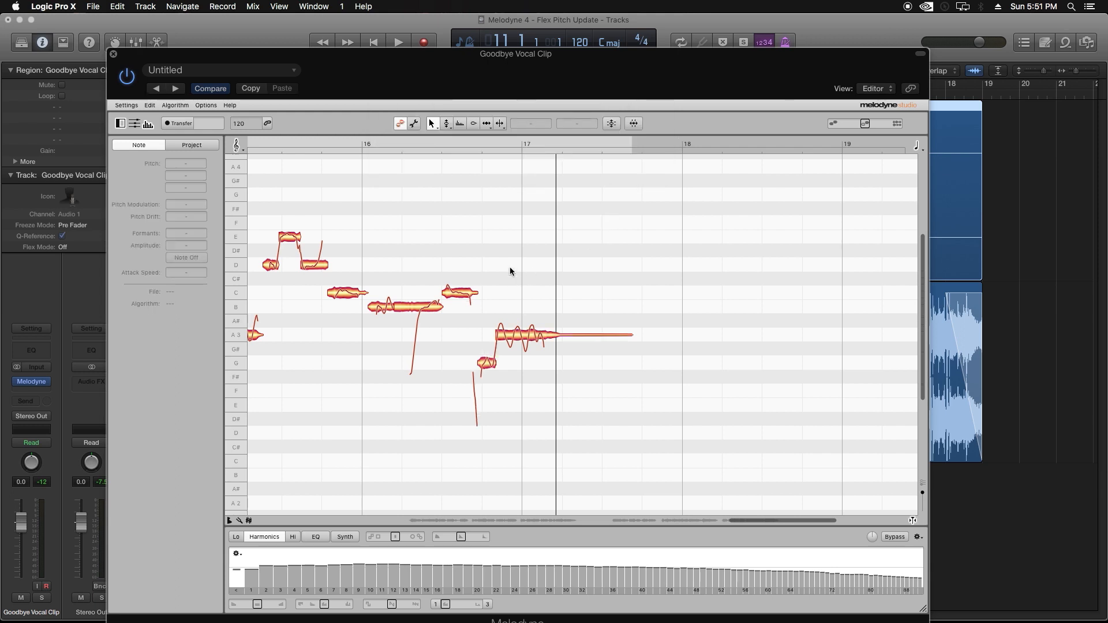
left_click(471, 141)
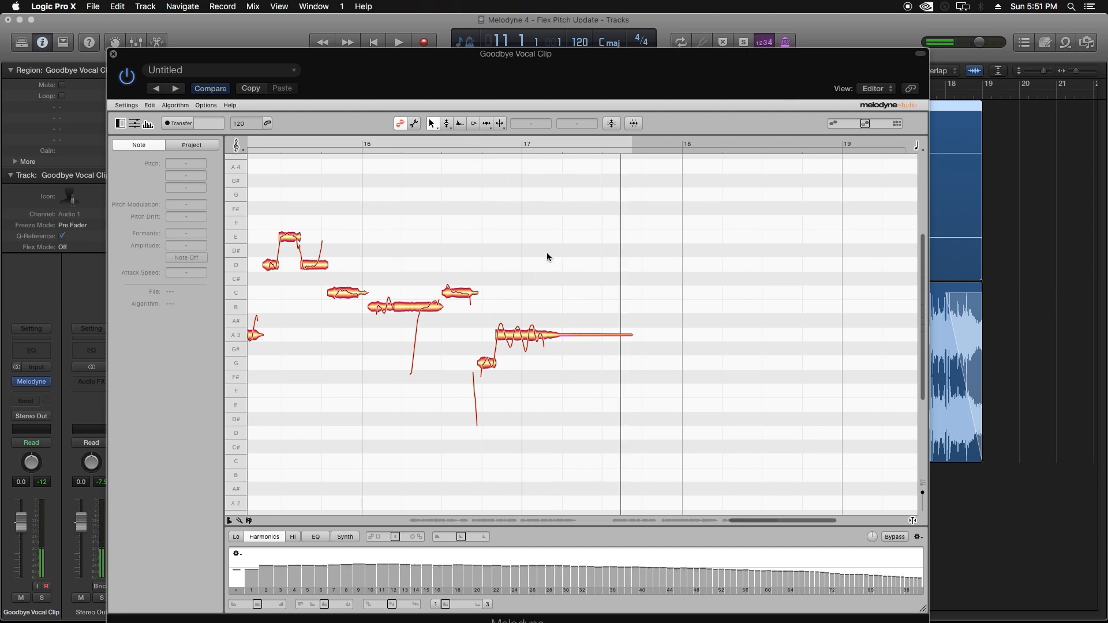
Step: Close the Melodyne editor and play the vocal with the instrumental from bar 11 to the end of the phrase
left_click(113, 54)
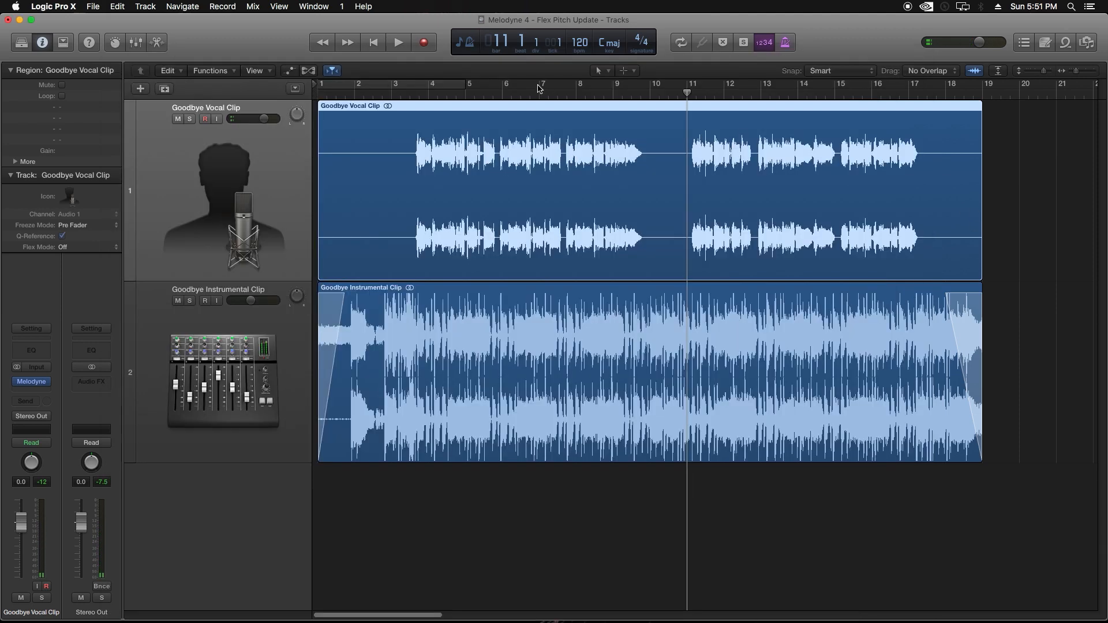
key("space")
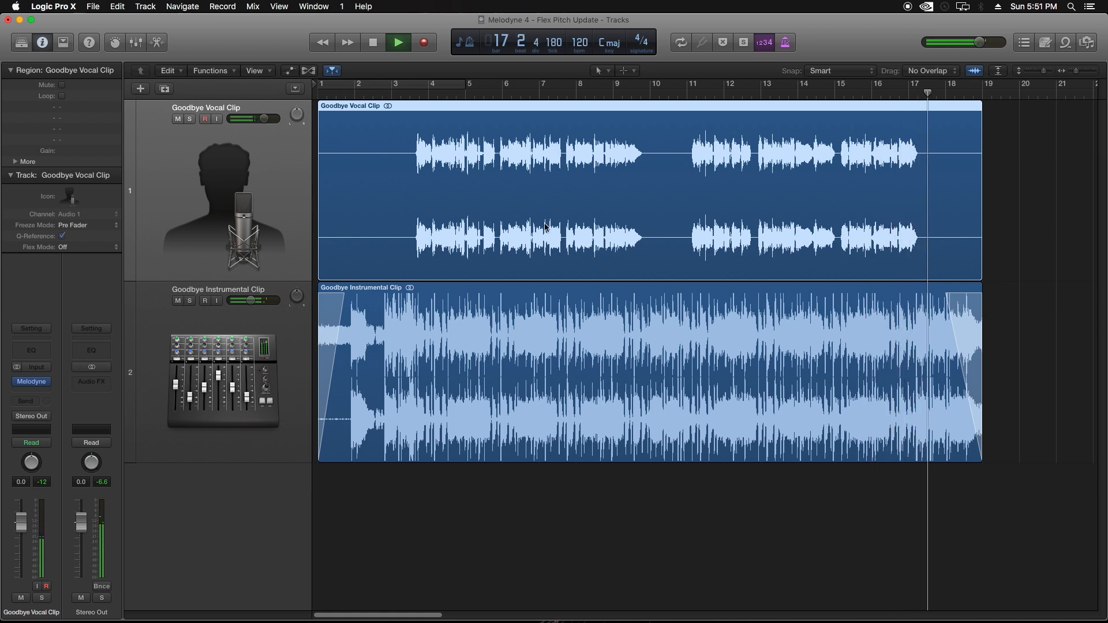
key("space")
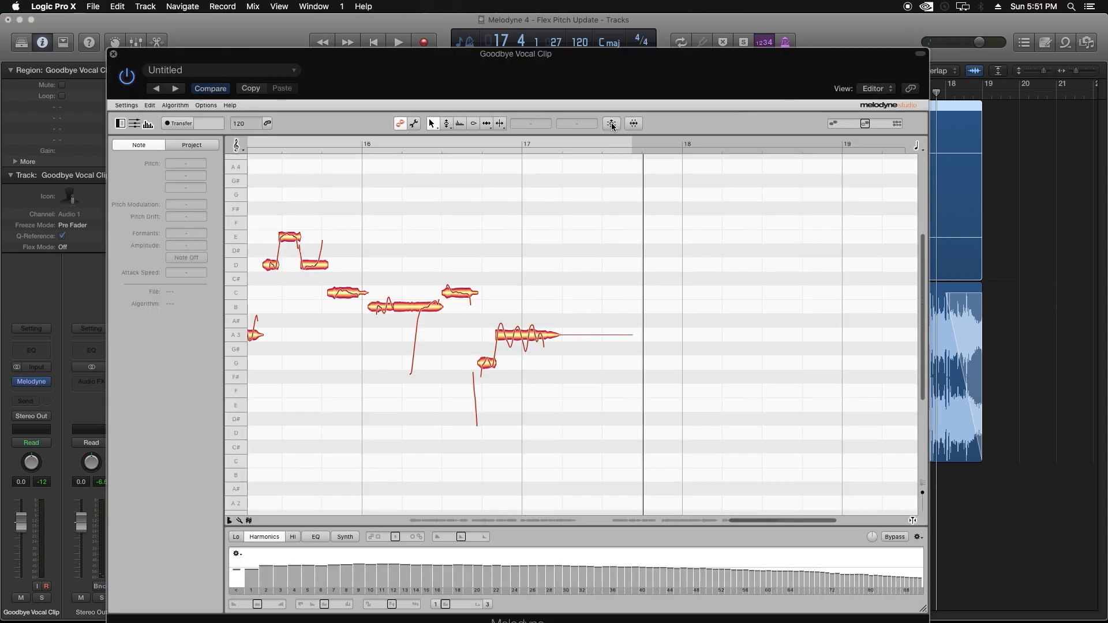
Step: Show the Scale Detective in the scale editor, set the scale to G Minor, and check the pitch correction macro's snap option
left_click(612, 123)
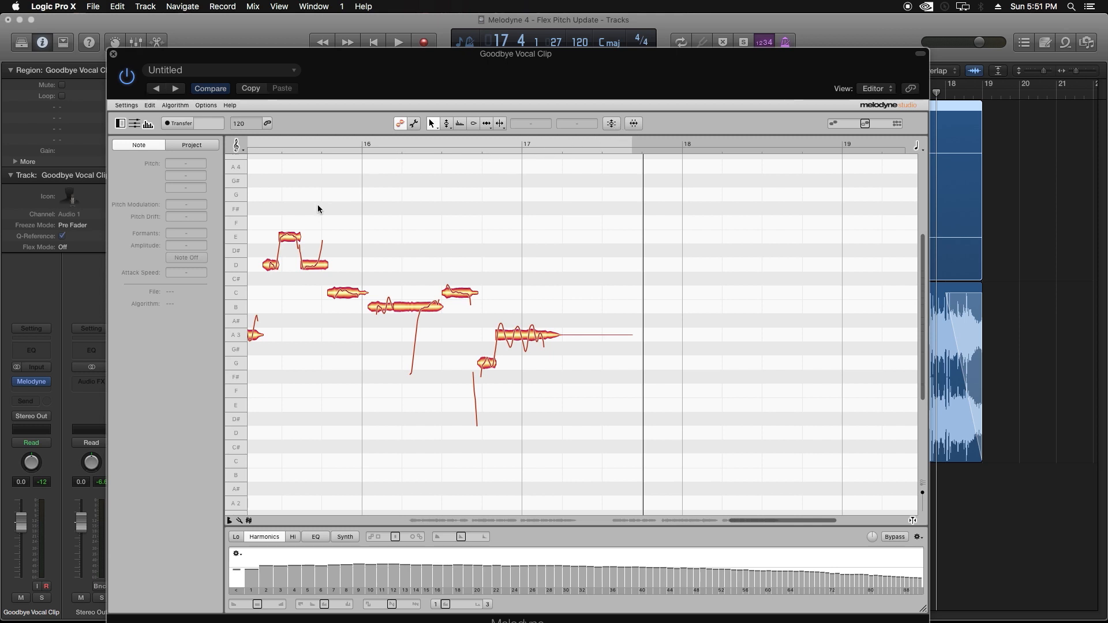
left_click(206, 106)
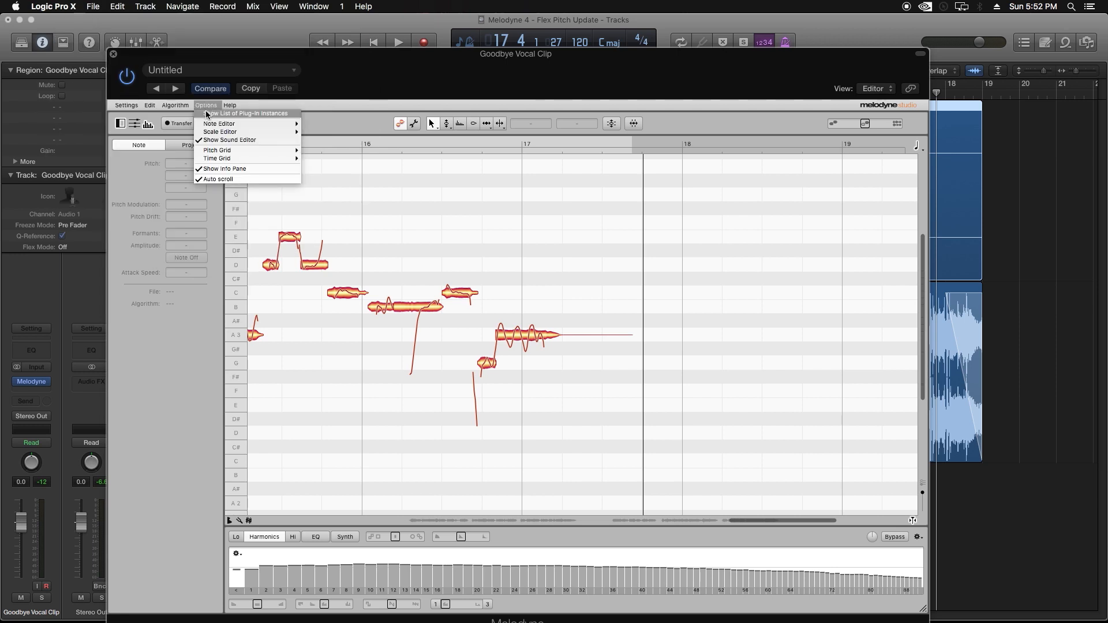
mouse_move(220, 131)
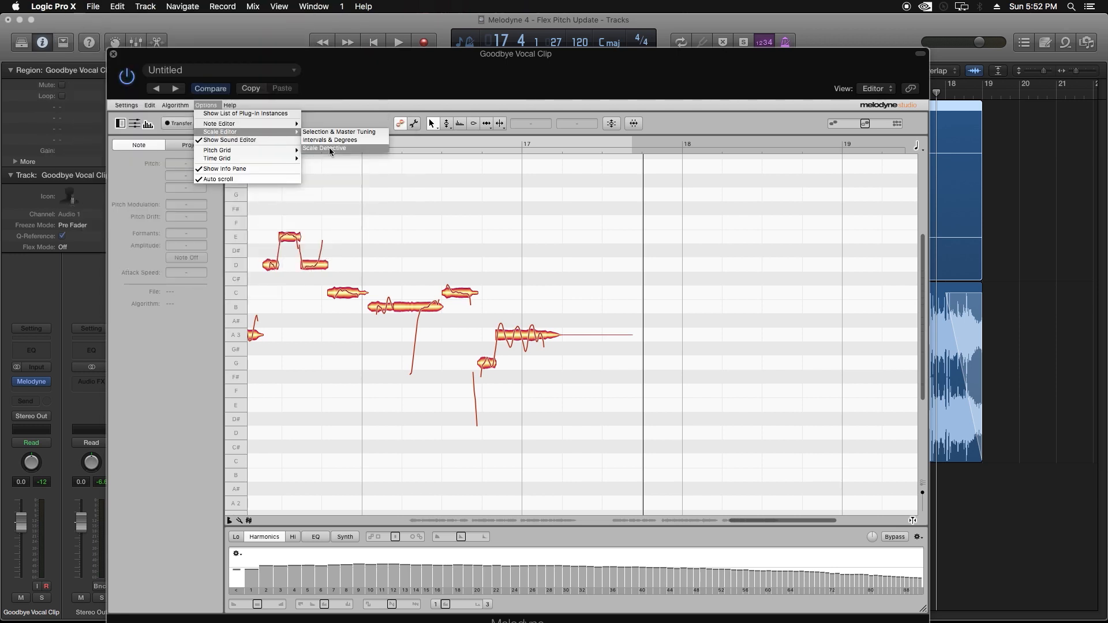
left_click(324, 150)
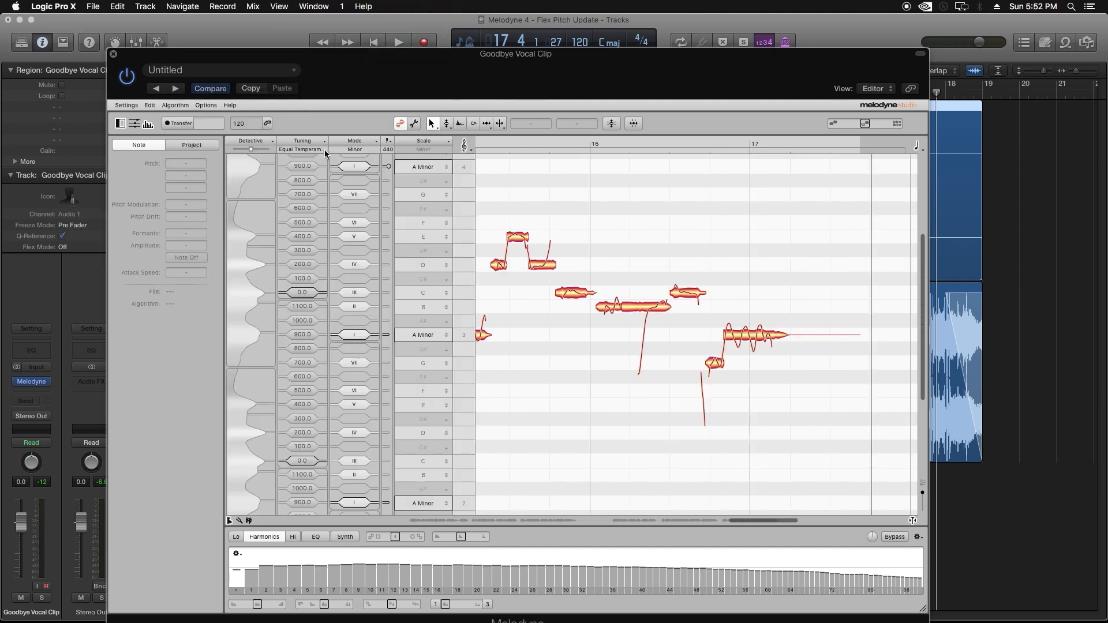
left_click(424, 365)
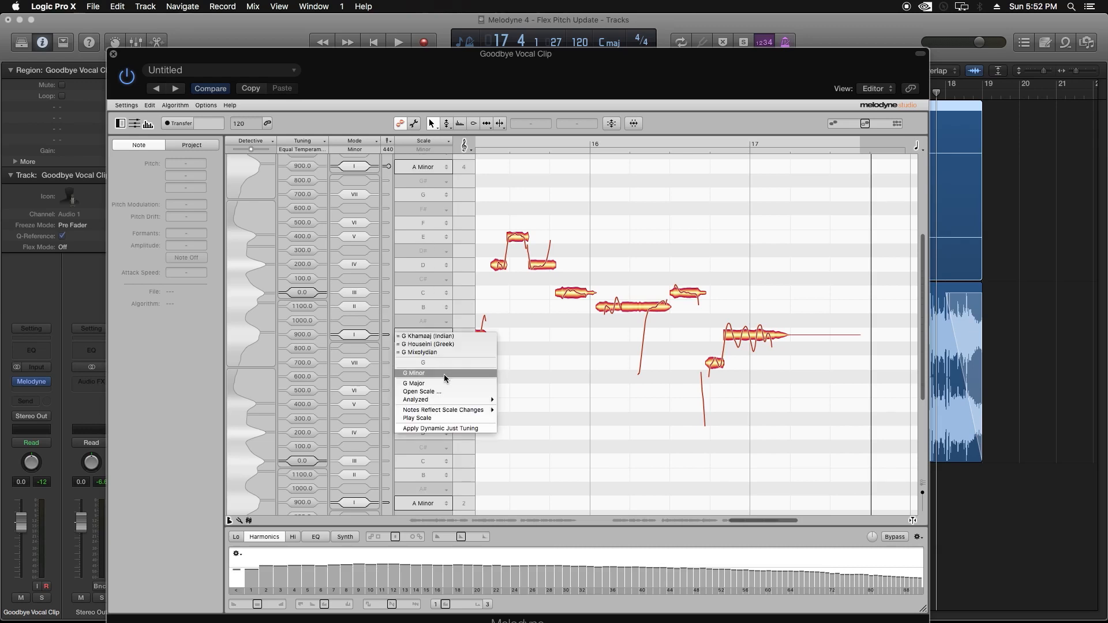
left_click(445, 374)
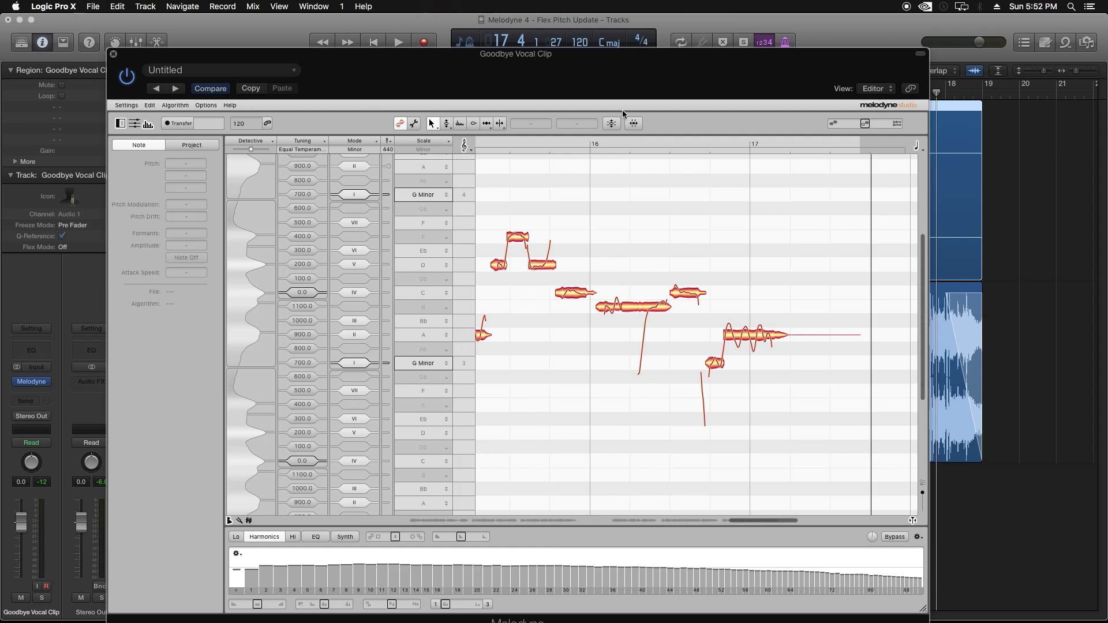
left_click(611, 125)
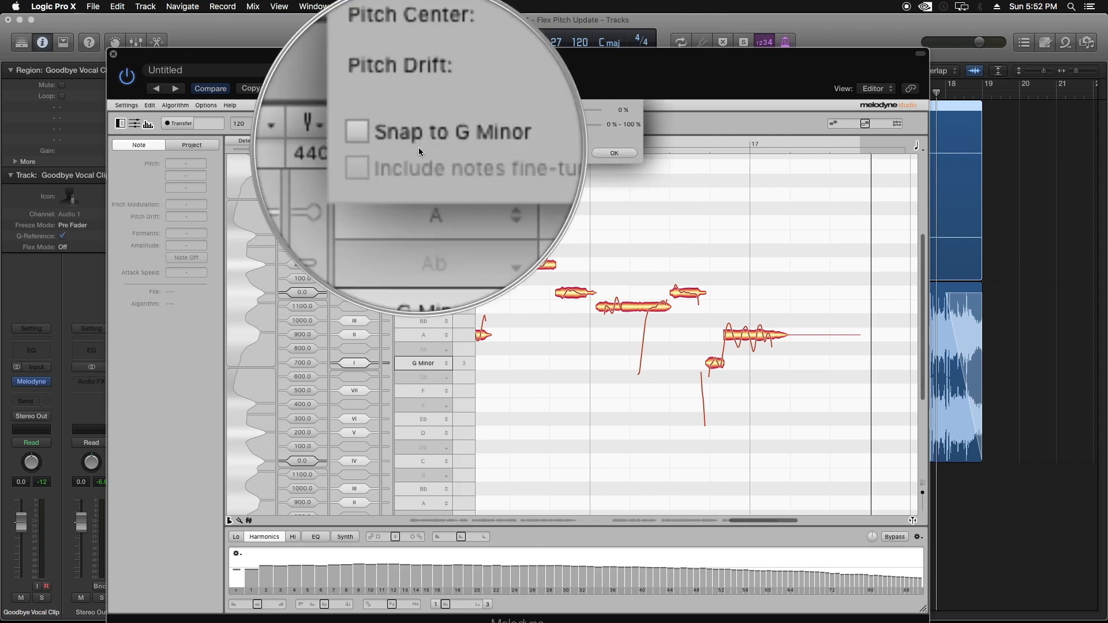
left_click(563, 153)
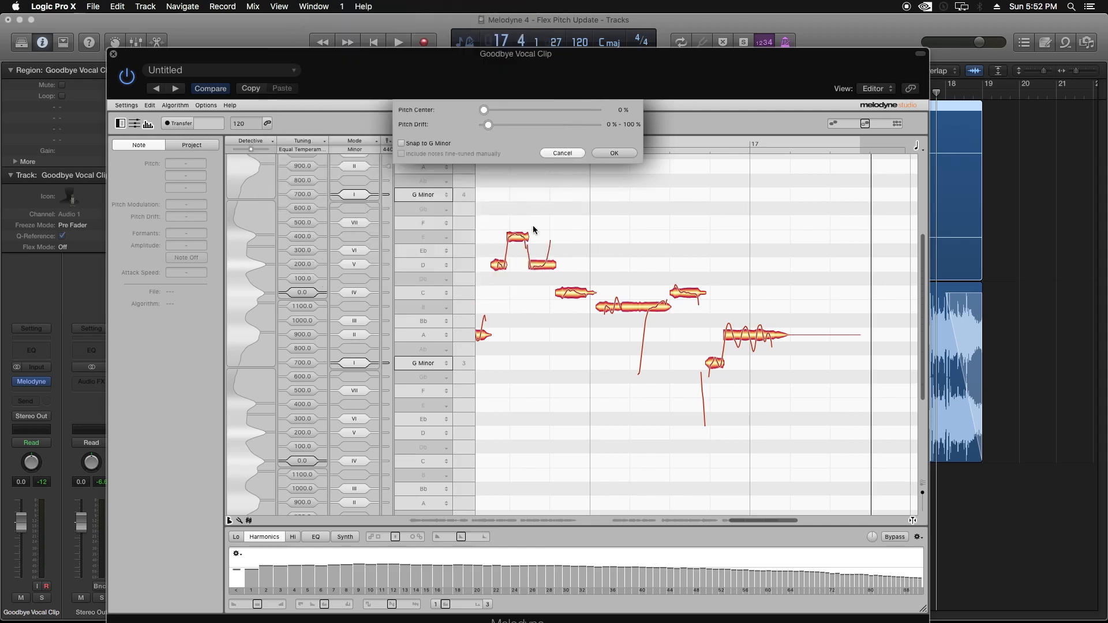
Step: Set the scale back to A Minor and hide the Scale Detective
left_click(430, 337)
left_click(428, 345)
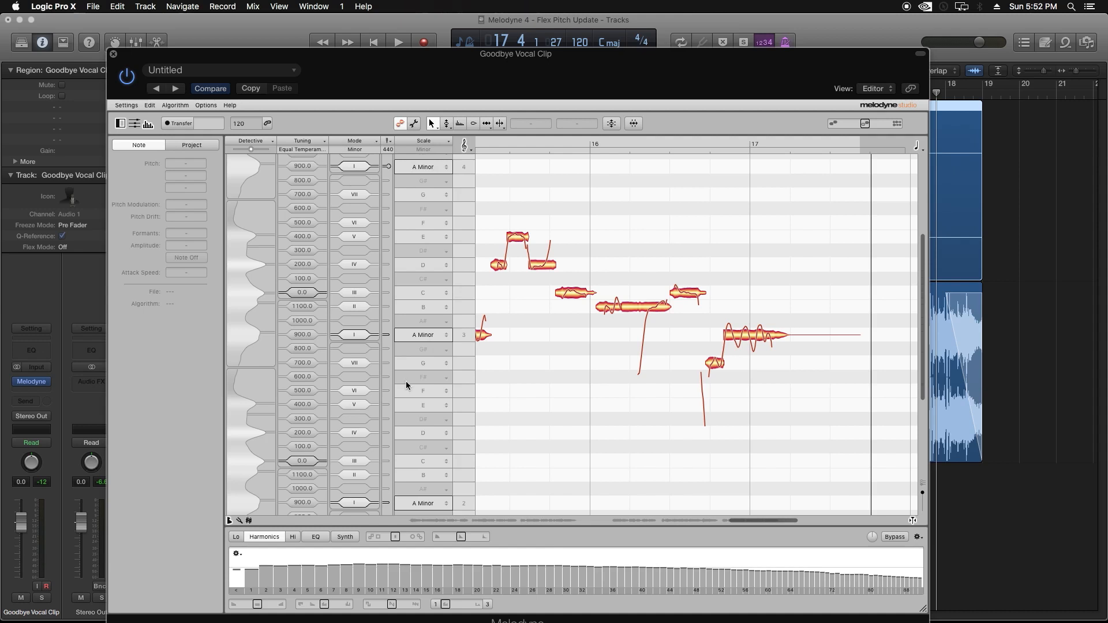
left_click(203, 106)
mouse_move(215, 131)
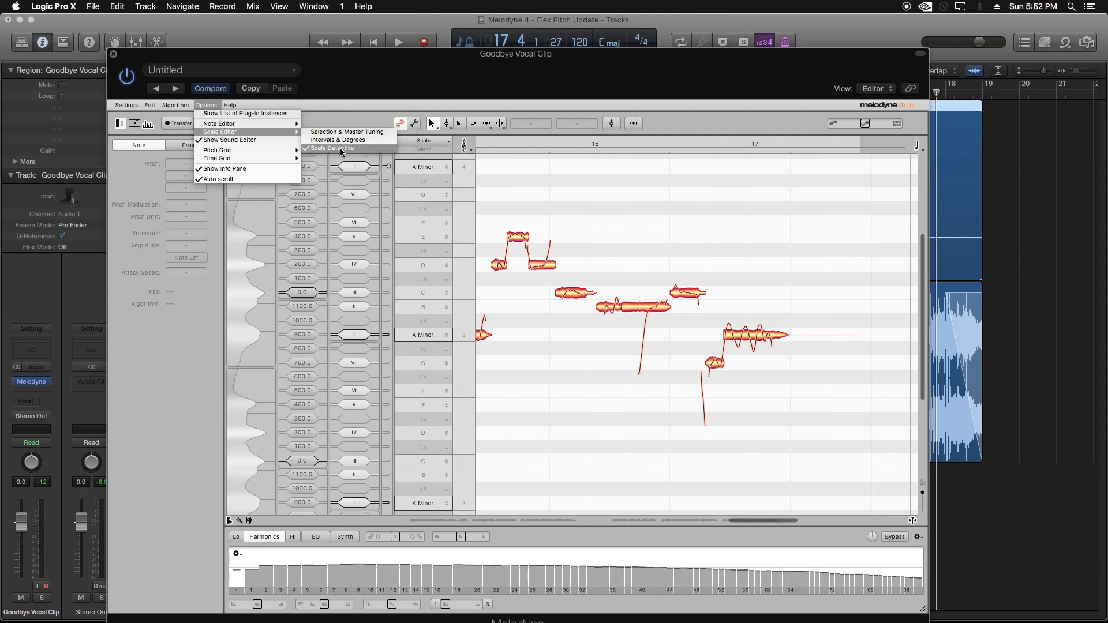
left_click(340, 149)
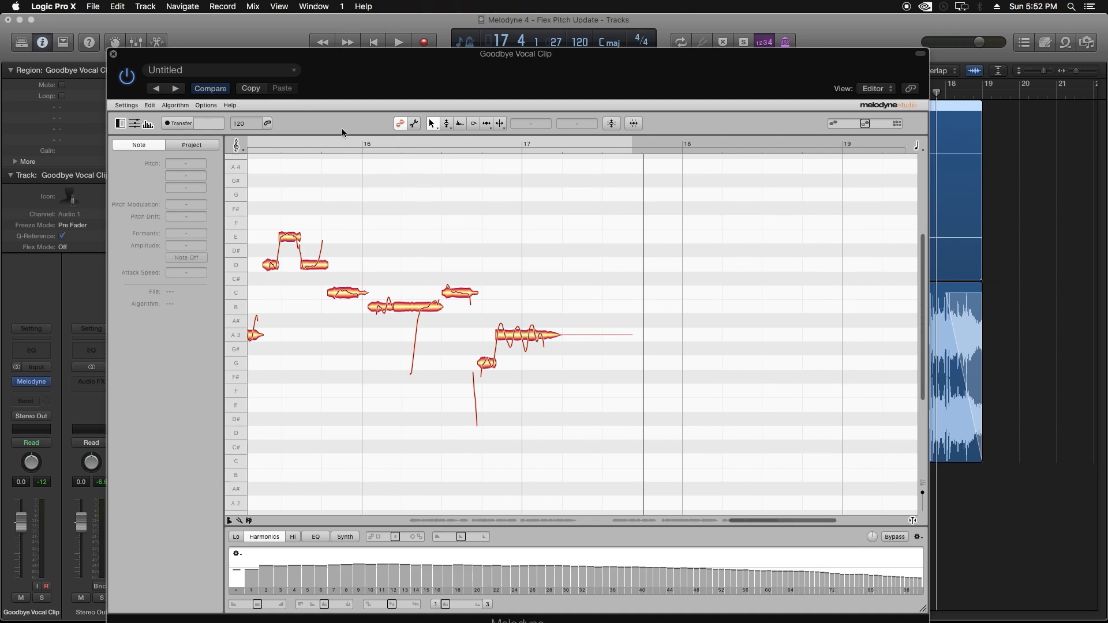
Step: Close the Melodyne editor and return the playhead to the start of the project
left_click(113, 55)
left_click(1018, 203)
key("super+Left")
key("super+Left")
key("Return")
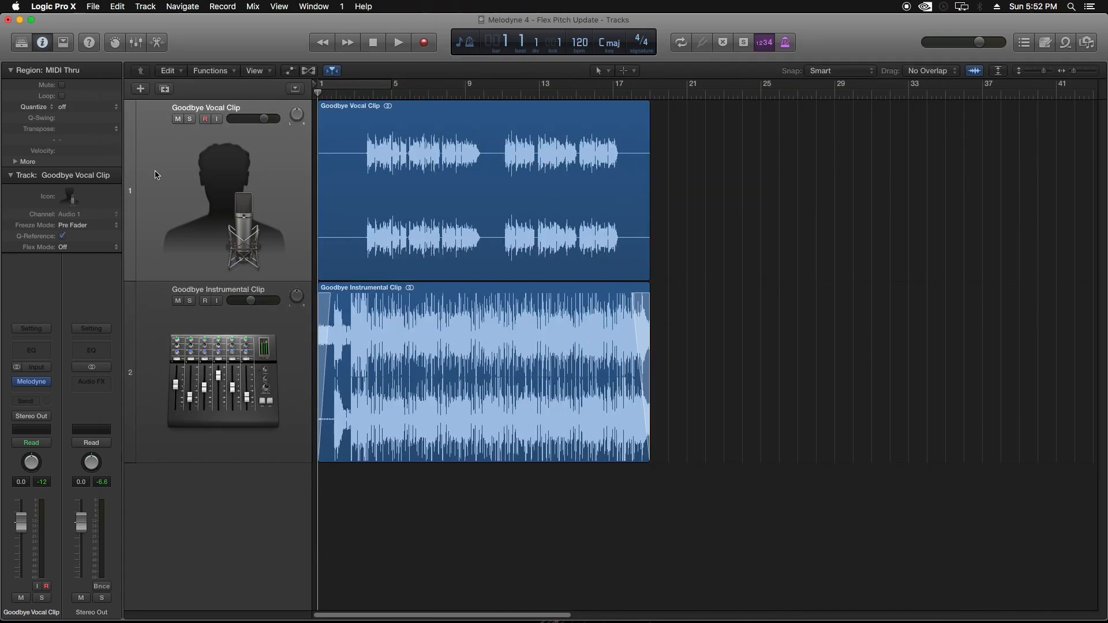
left_click(552, 195)
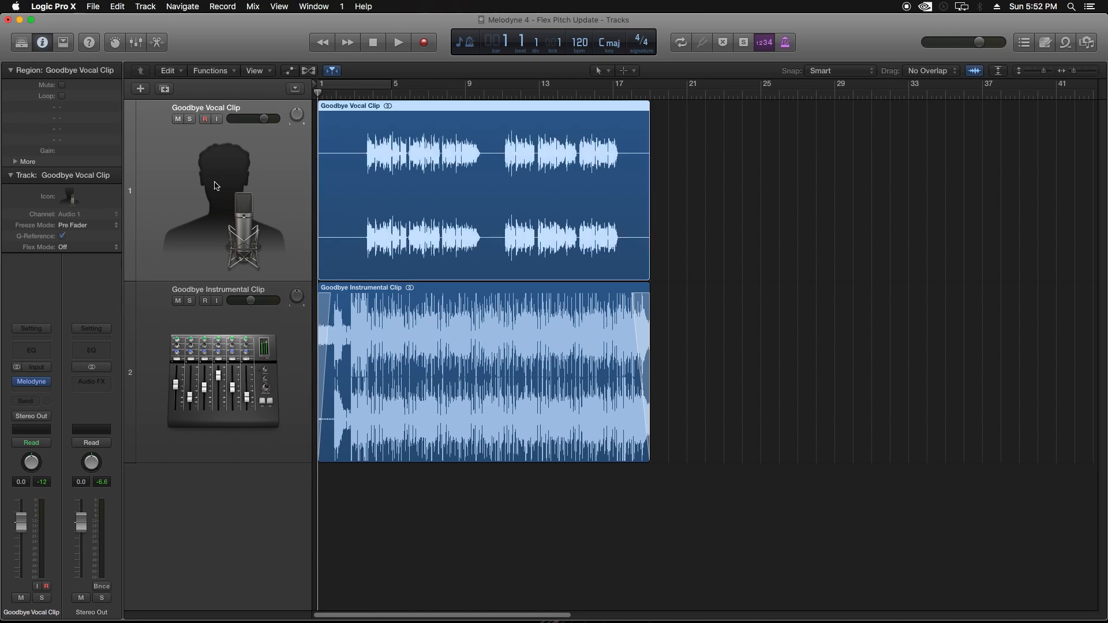
left_click(678, 205)
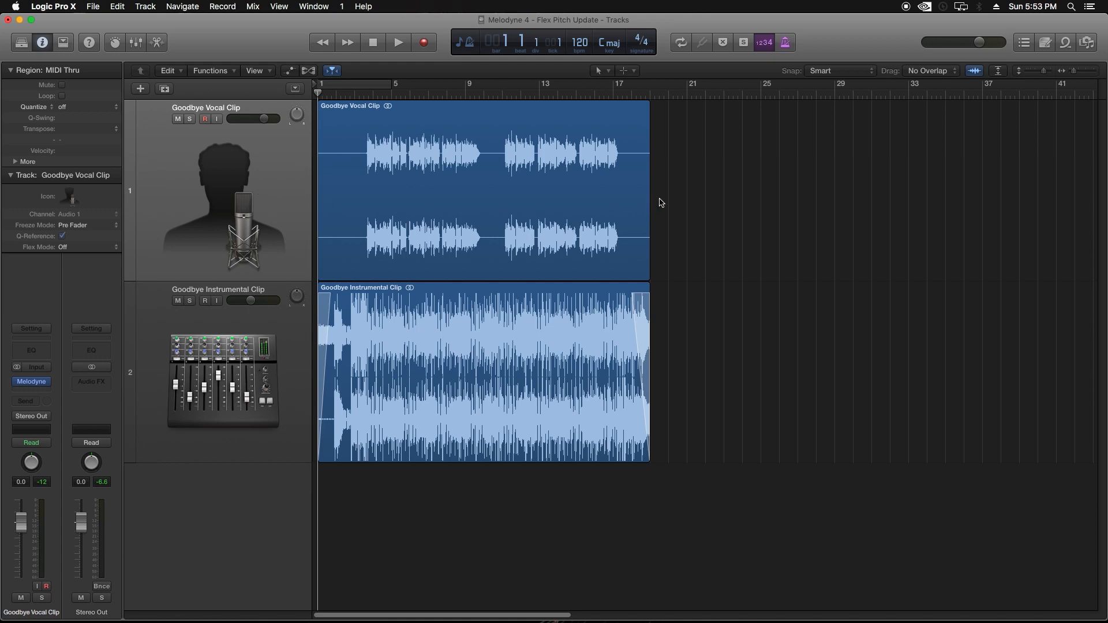
left_click(184, 196)
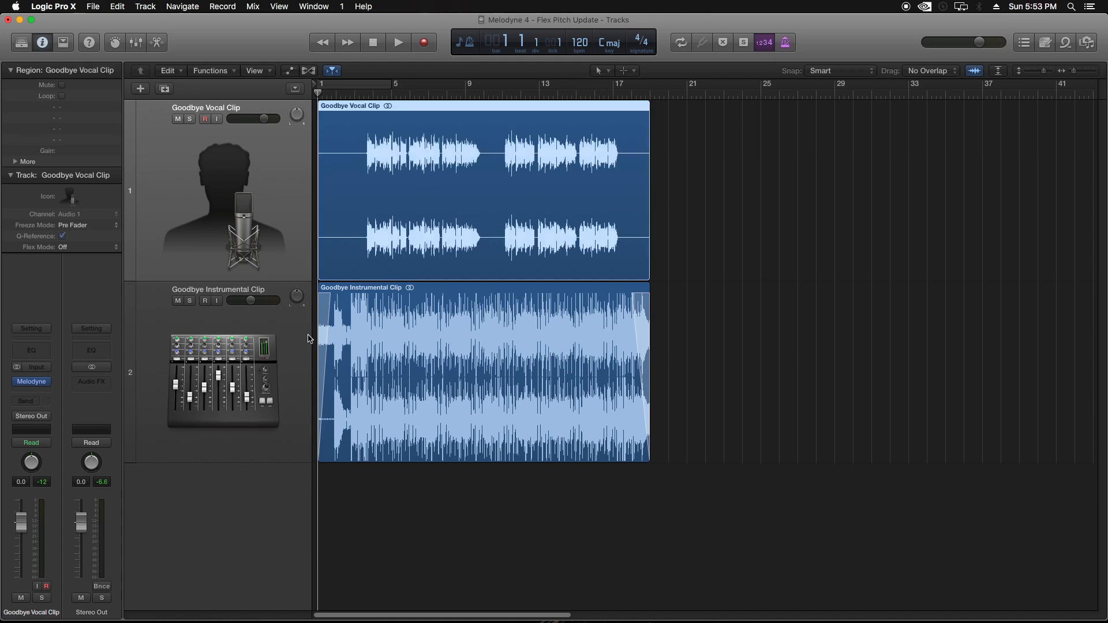
left_click(679, 328)
Step: Bounce the Goodbye Vocal Clip region in place to a new track as Goodbye Vocal Clip_bip, muting the source and leaving normalization off
left_click(419, 169)
right_click(419, 172)
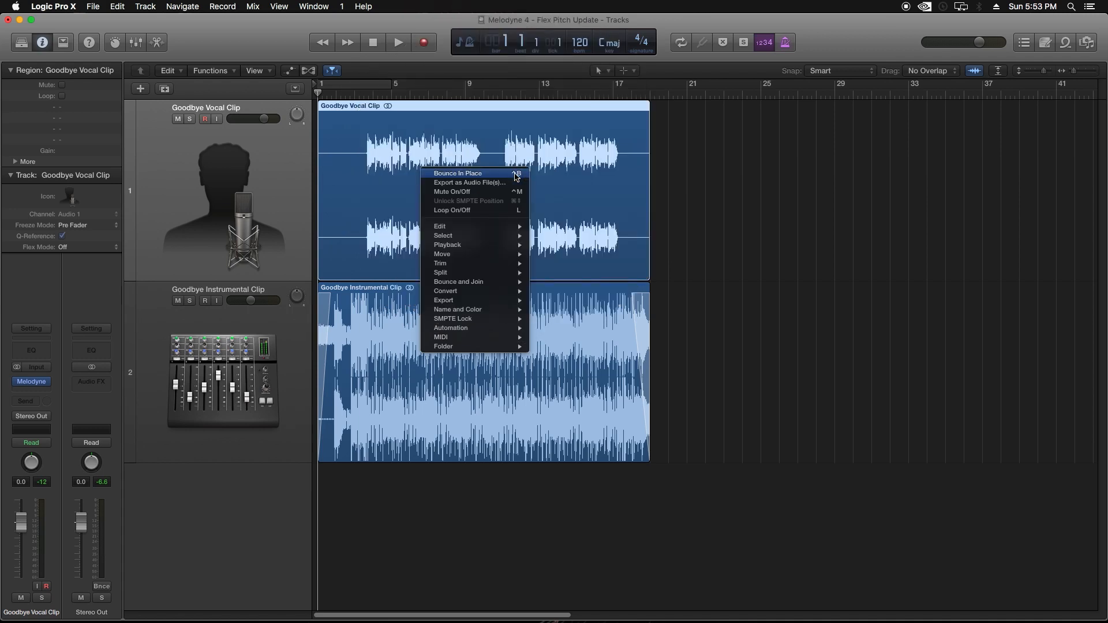
left_click(893, 176)
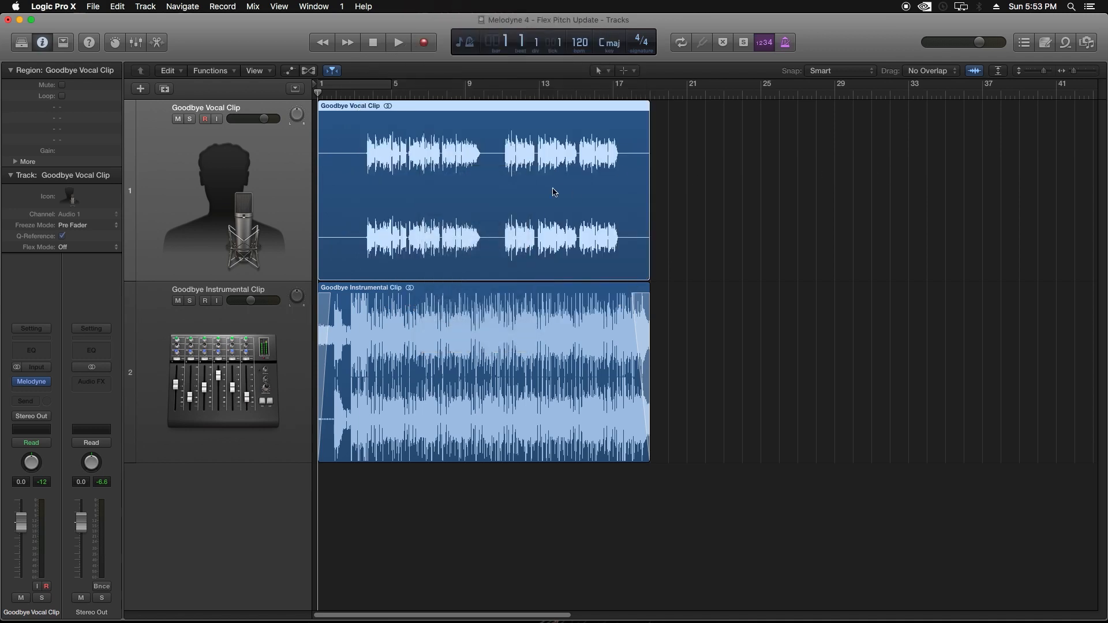
key("ctrl+b")
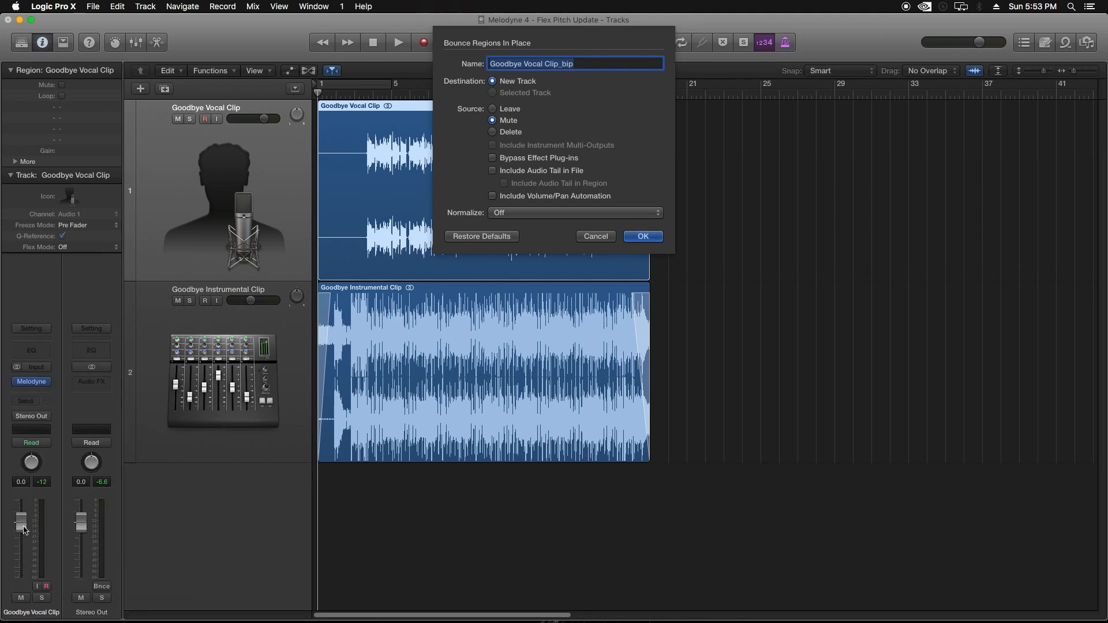
left_click(645, 236)
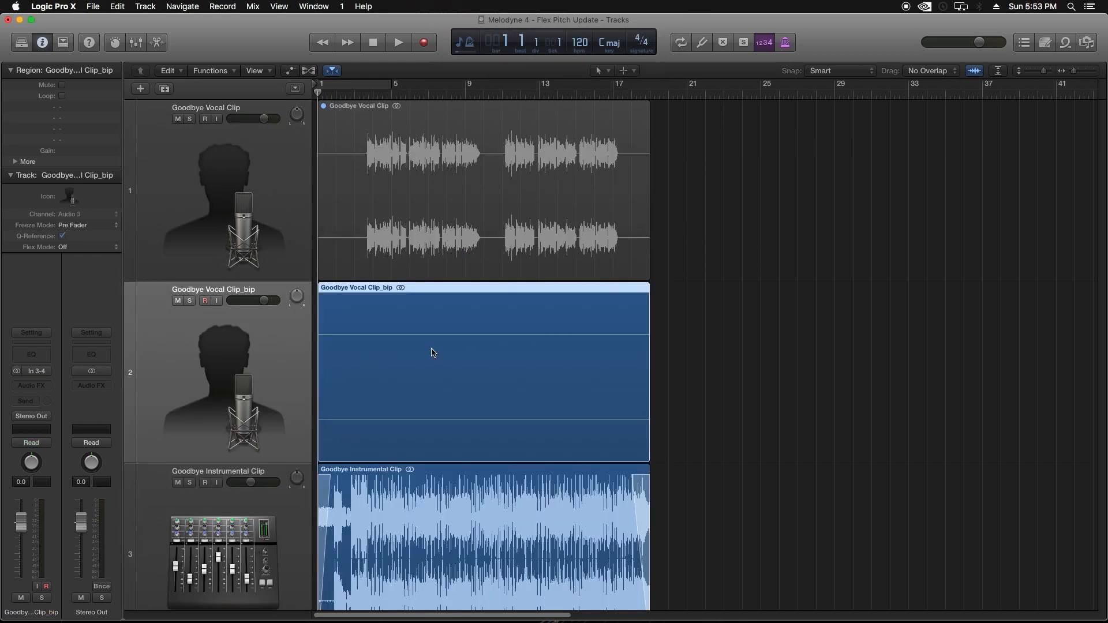
left_click(678, 341)
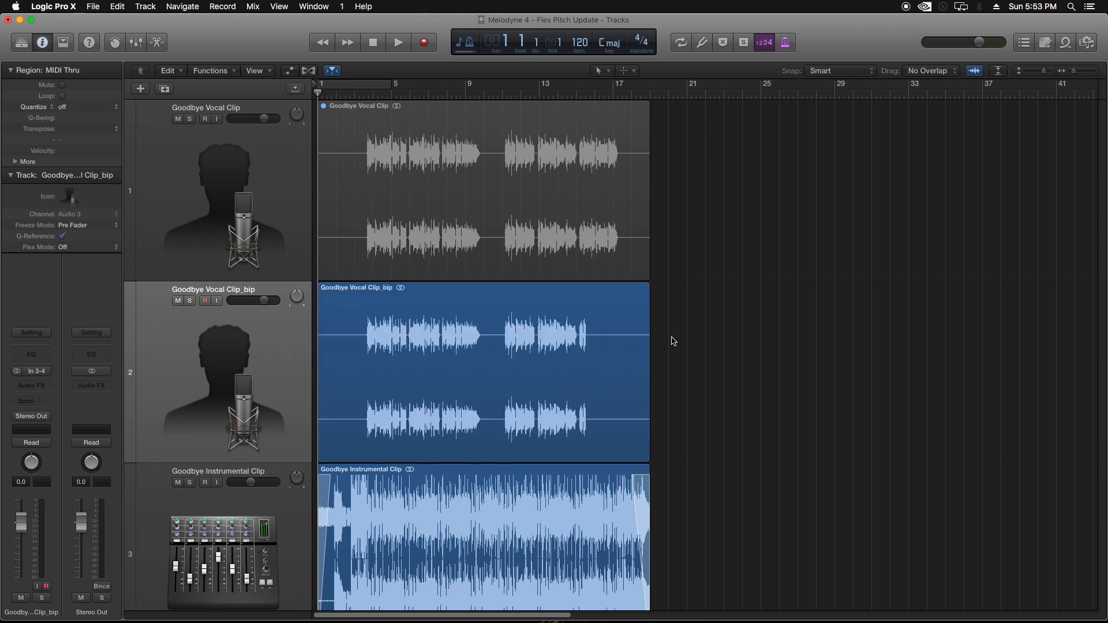
Step: Mute the original Goodbye Vocal Clip track and hide it from the arrangement
left_click(281, 209)
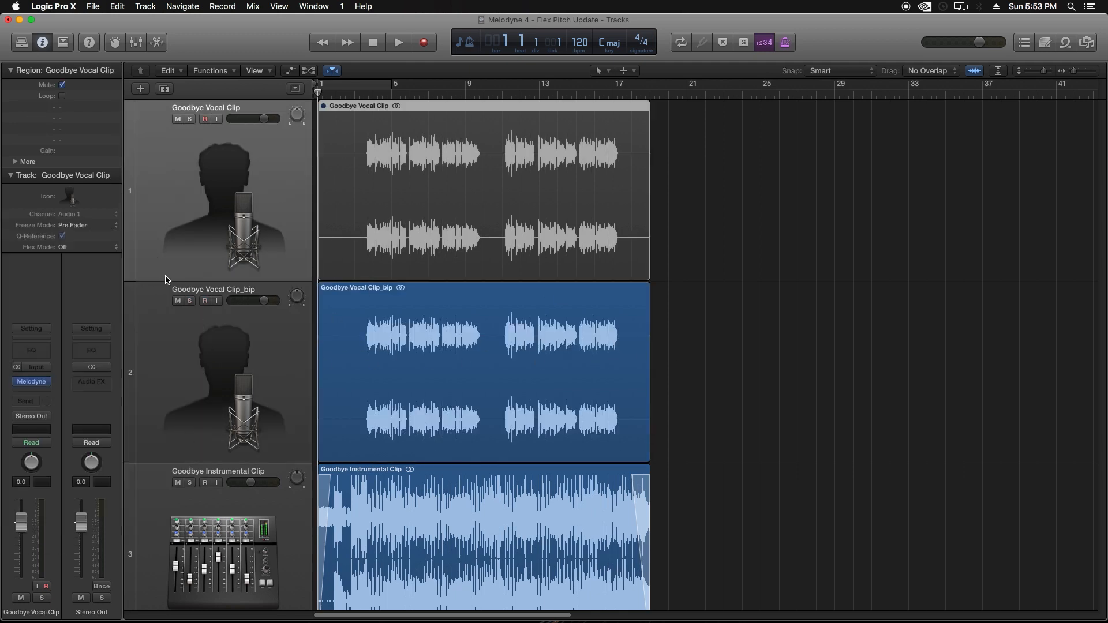
left_click_drag(793, 185, 571, 172)
left_click(178, 120)
key("h")
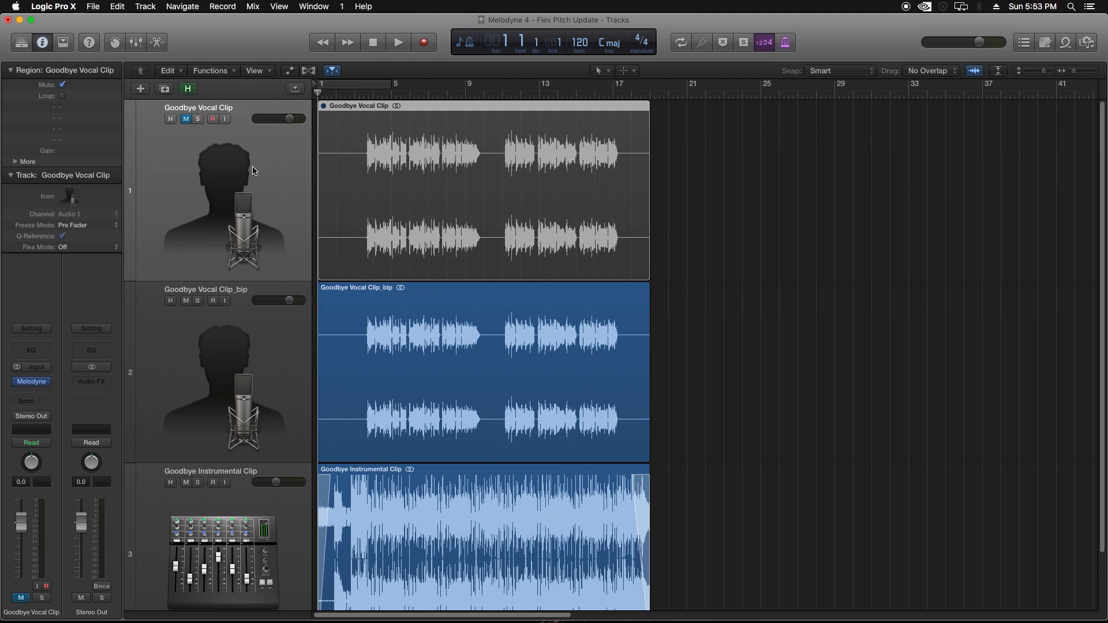
left_click(171, 120)
Step: Play the bounced vocal with the instrumental from bar 3 through the end of the first vocal section
left_click(382, 88)
left_click(354, 95)
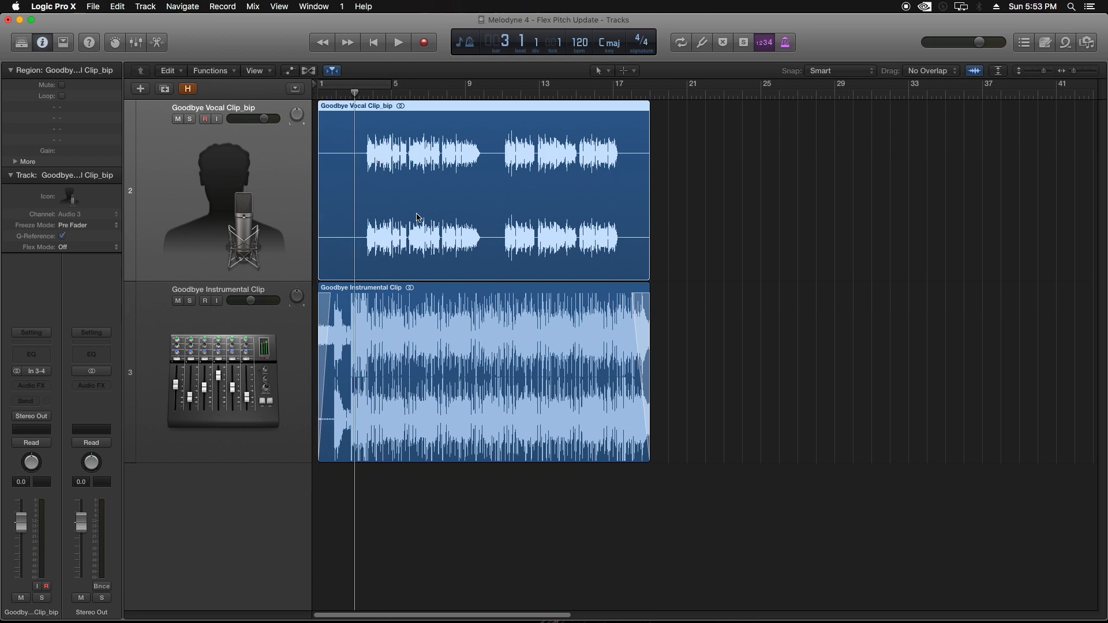
left_click(735, 231)
key("space")
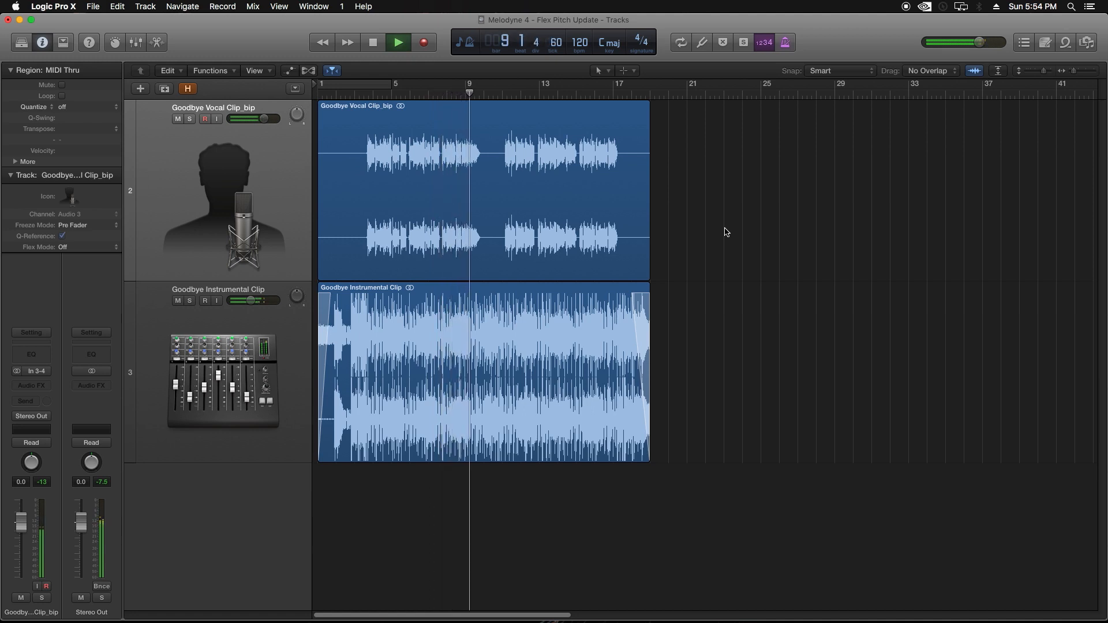
key("space")
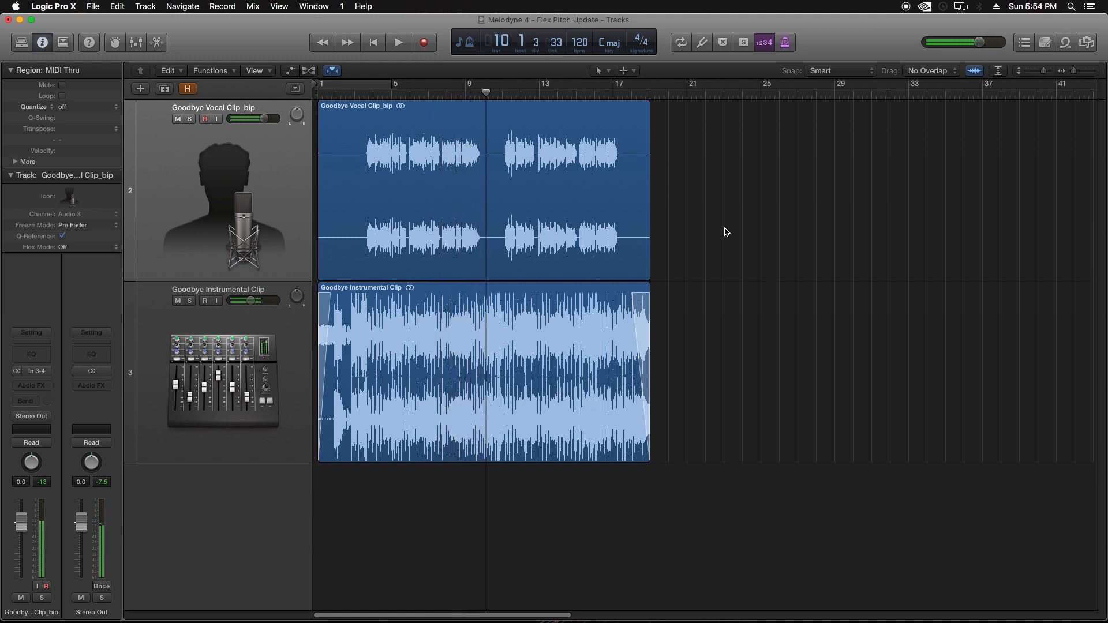